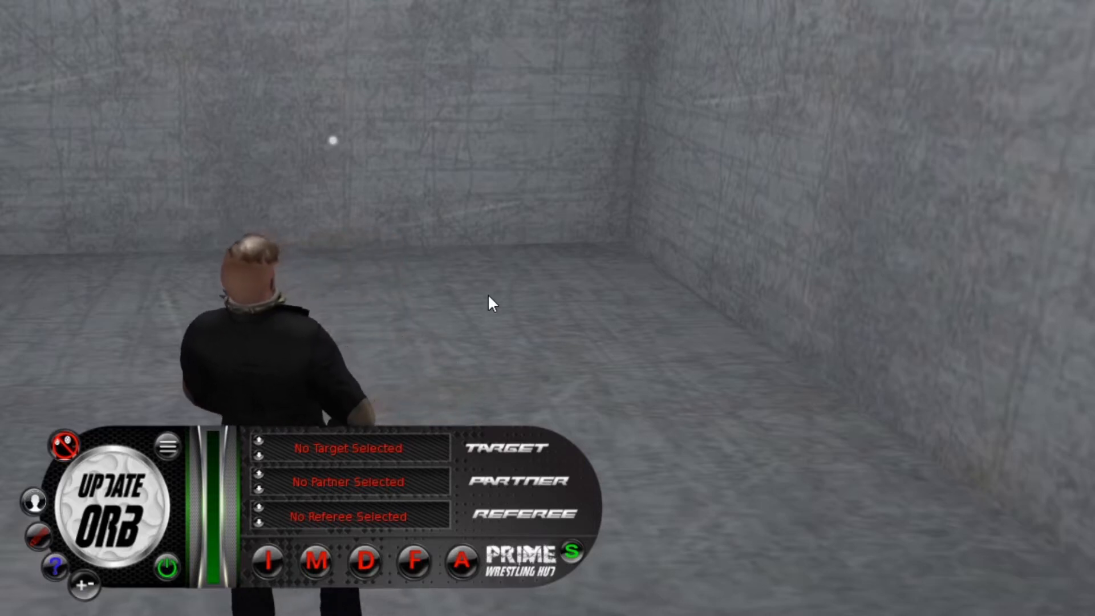
Create a new notecard in the inventory and move its window clear for editing.
{"action": "left_click", "coordinate": [841, 604]}
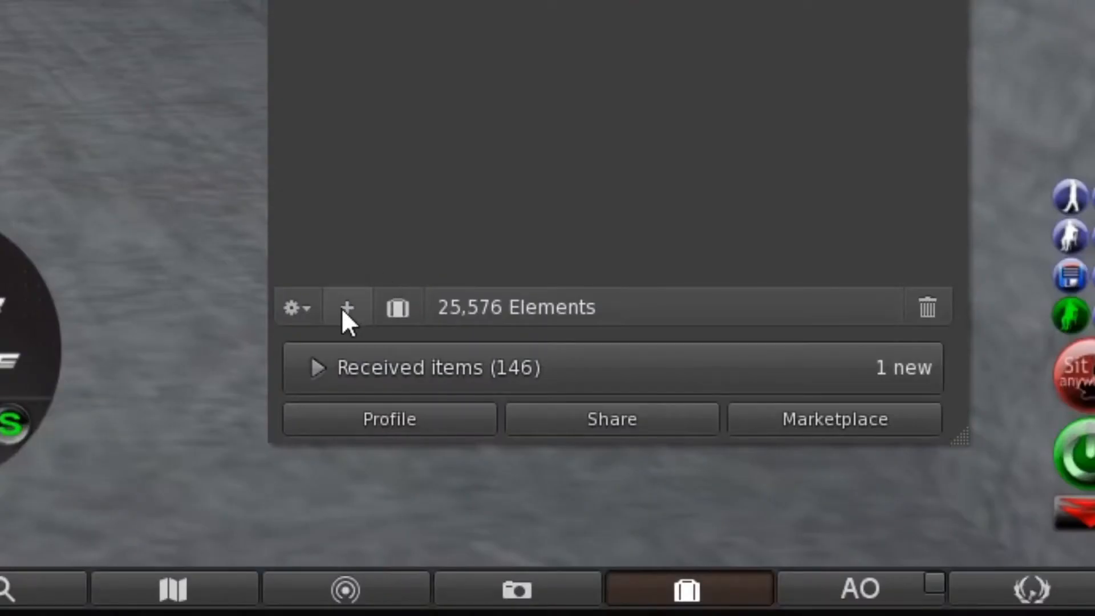
{"action": "left_click", "coordinate": [341, 307]}
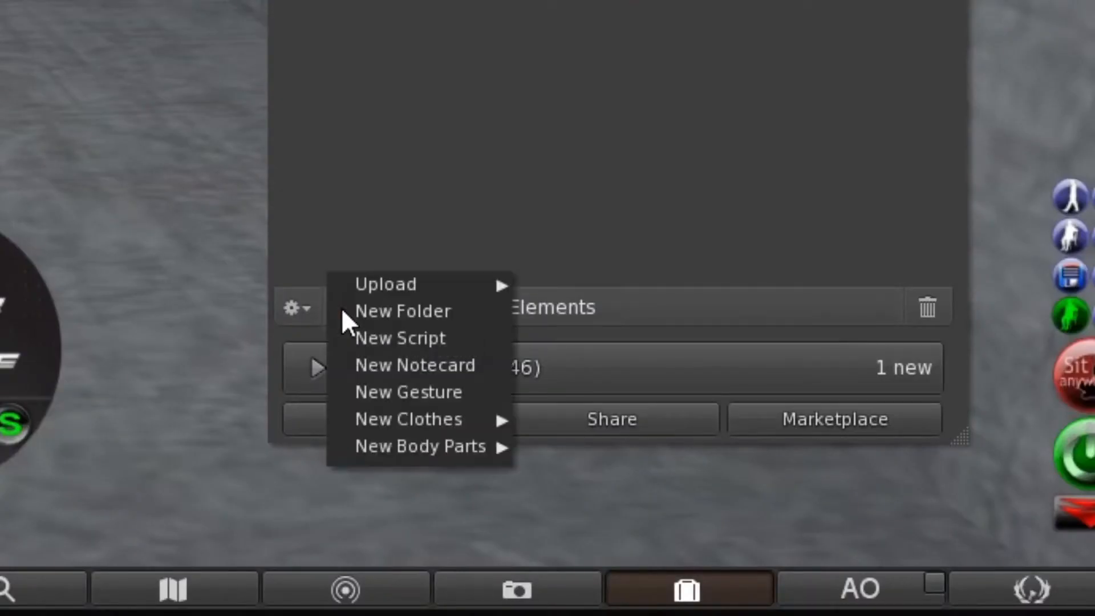
{"action": "left_click", "coordinate": [432, 368]}
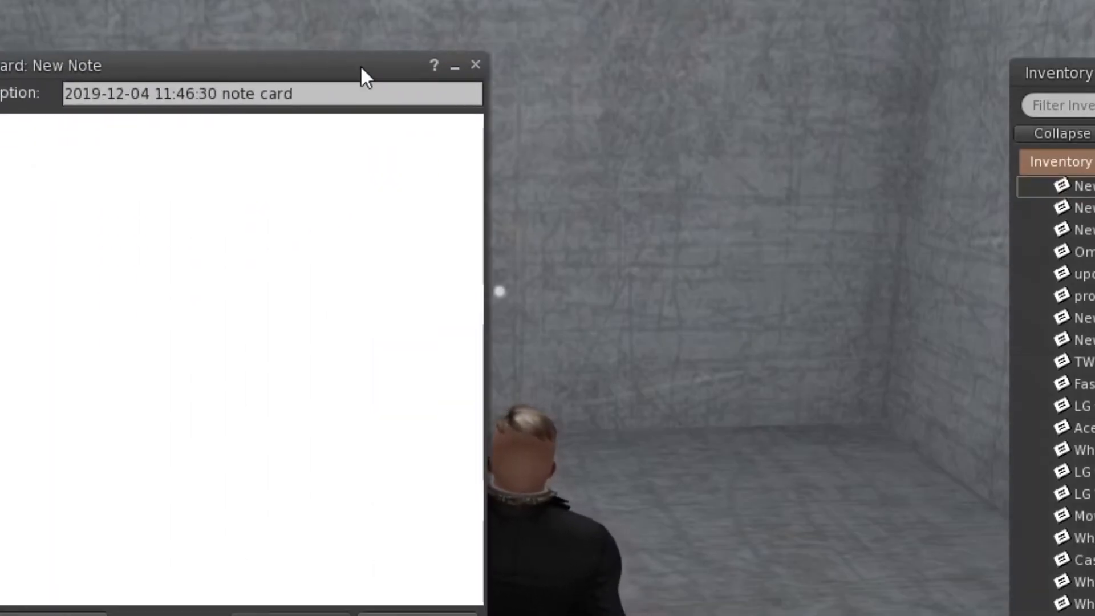
{"action": "left_click_drag", "start_coordinate": [362, 70], "coordinate": [679, 40]}
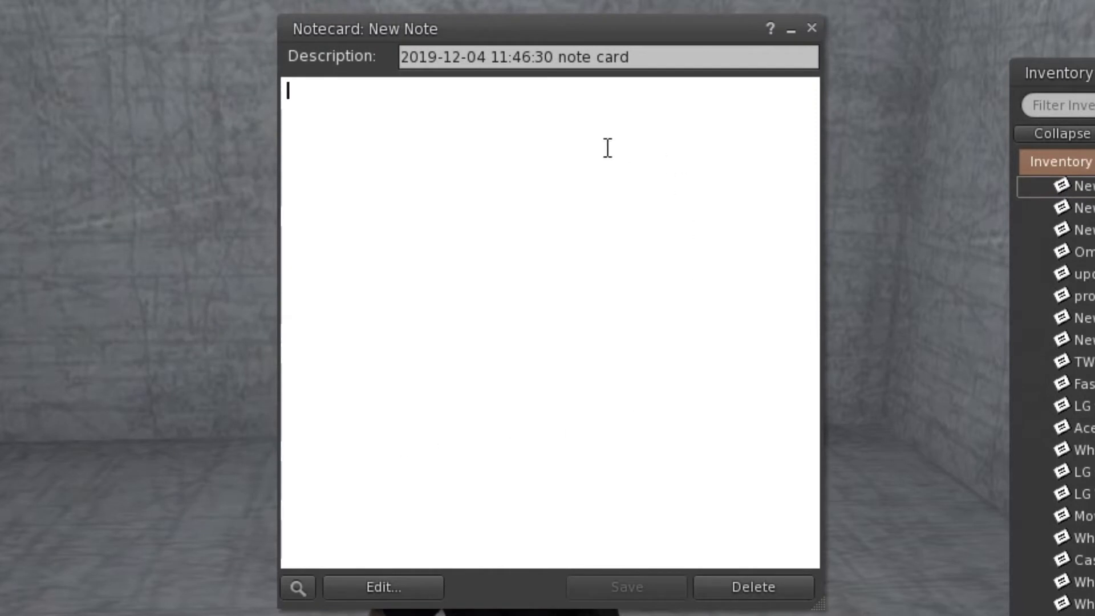
Search the inventory for "circle" and open the active GENESIS - Circle Around gesture beside the notecard.
{"action": "key", "text": "ctrl+i"}
{"action": "key", "text": "ctrl+i"}
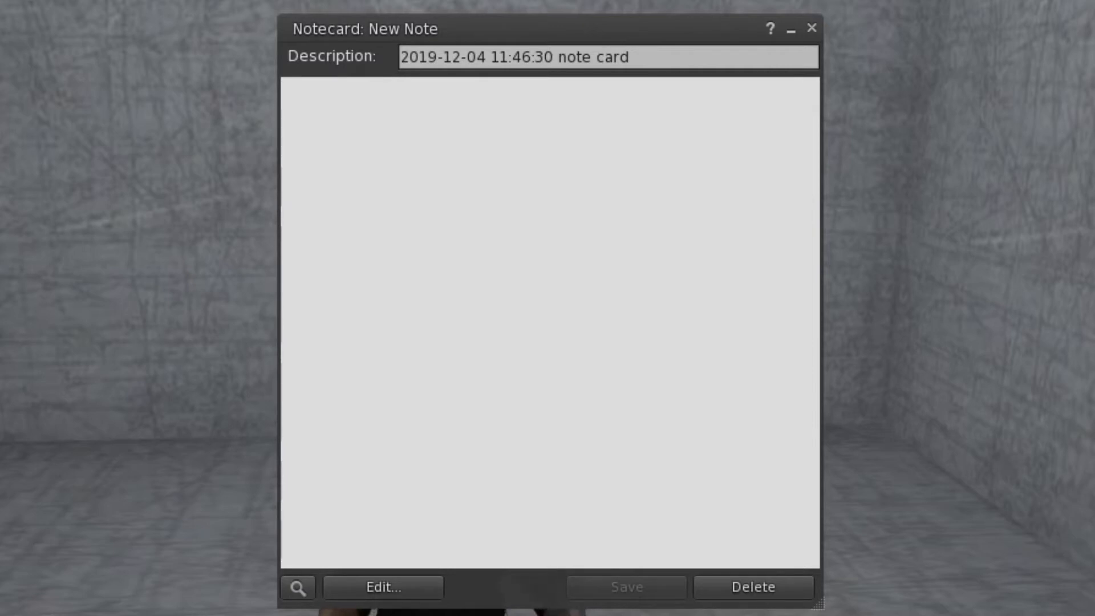
{"action": "key", "text": "ctrl+i"}
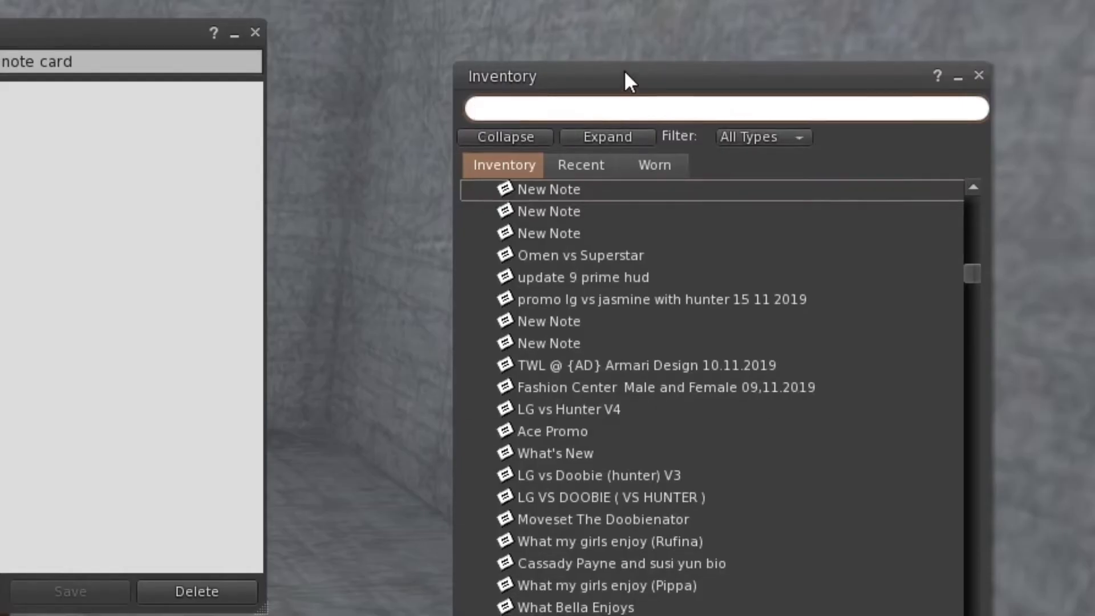
{"action": "left_click_drag", "start_coordinate": [624, 73], "coordinate": [566, 2]}
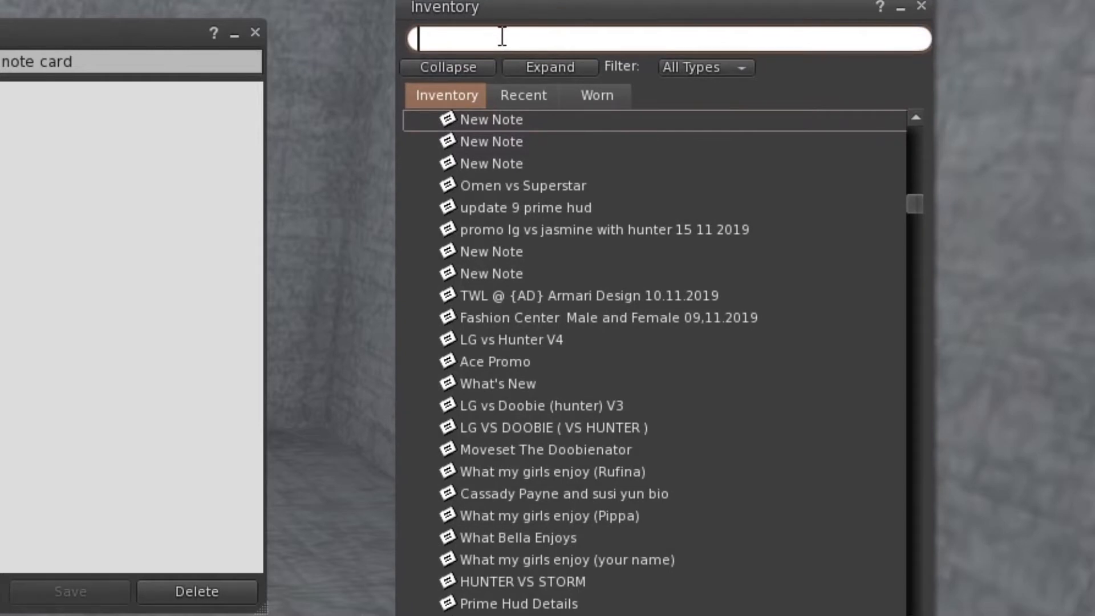
{"action": "type", "text": "circle"}
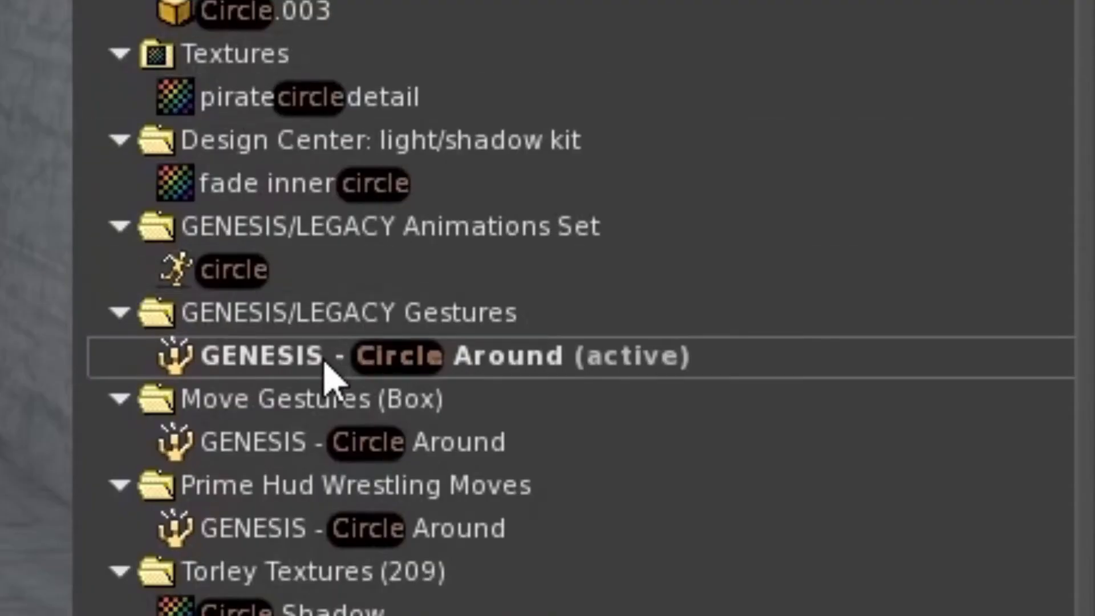
{"action": "double_click", "coordinate": [520, 404]}
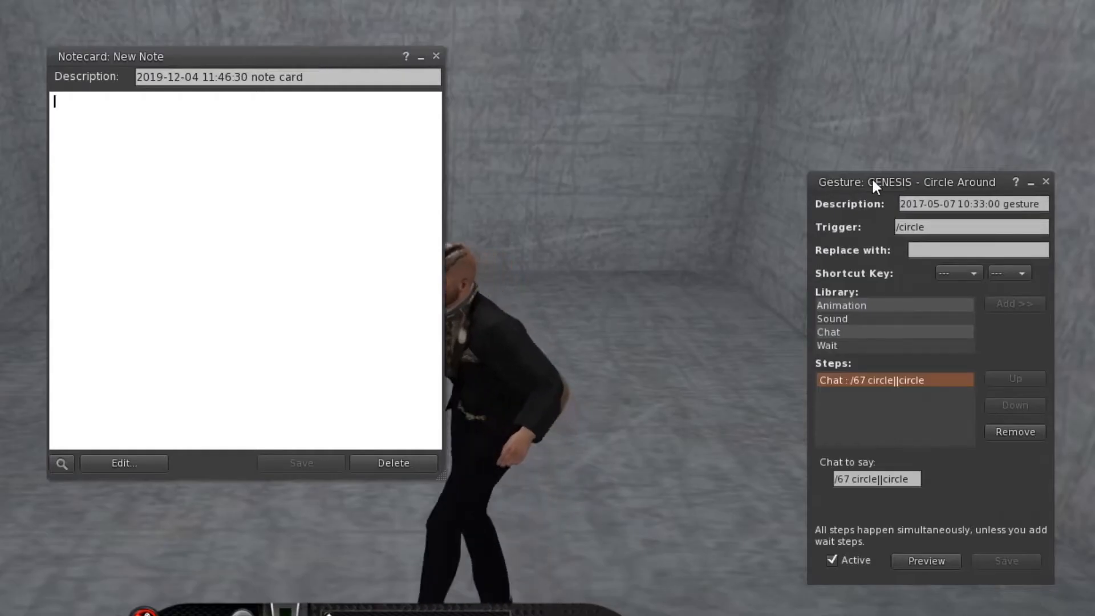
{"action": "left_click_drag", "start_coordinate": [872, 182], "coordinate": [532, 74]}
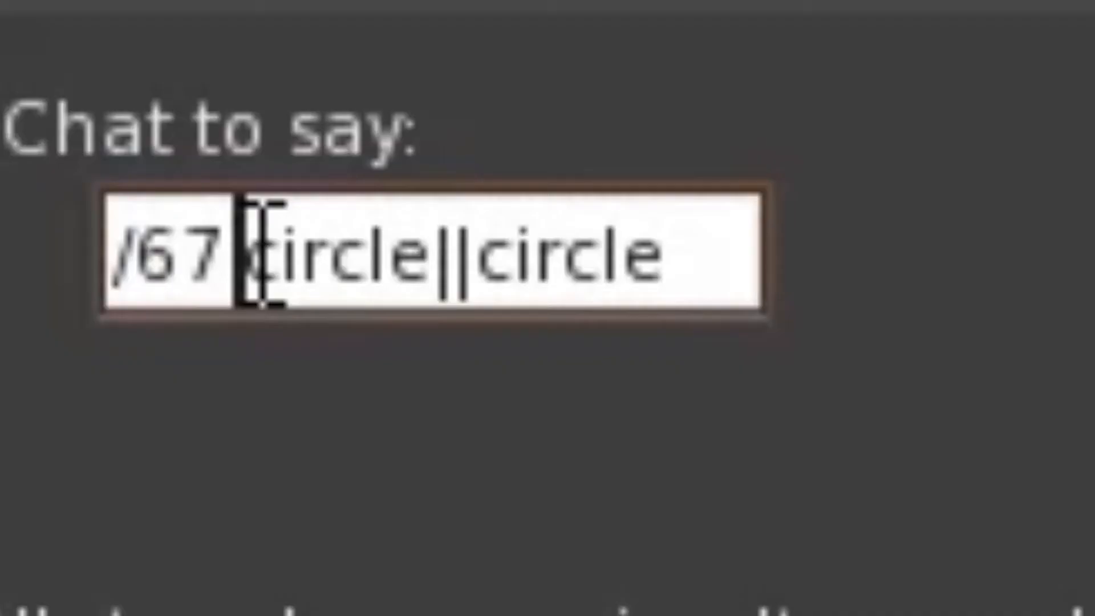
Copy circle||circle from the gesture's chat text into the notecard as the first line and start a new line.
{"action": "left_click_drag", "start_coordinate": [728, 449], "coordinate": [799, 453]}
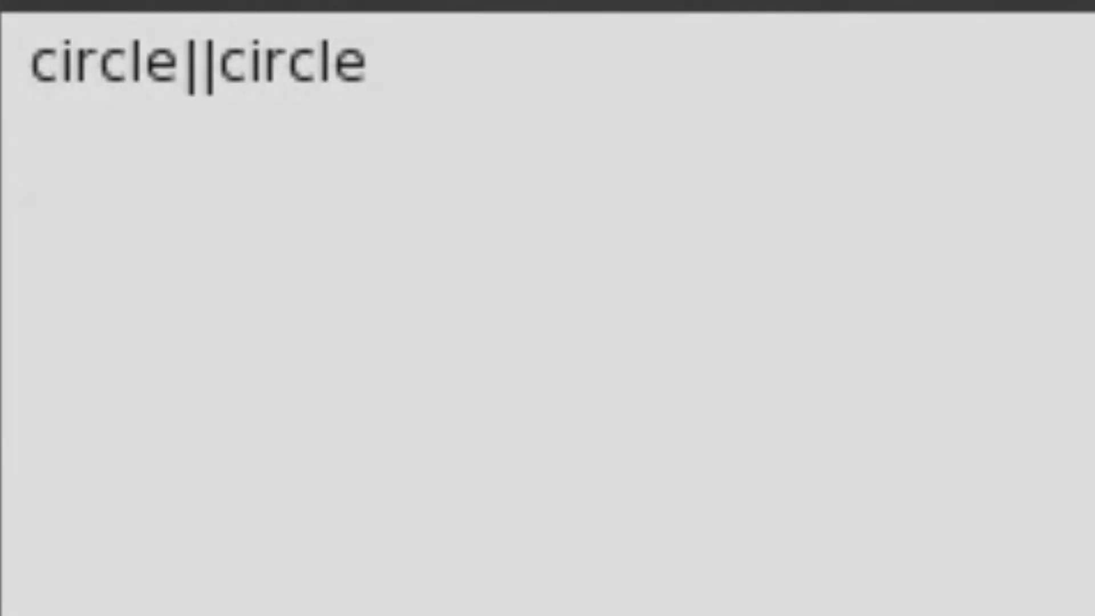
{"action": "left_click", "coordinate": [476, 44]}
{"action": "key", "text": "Return"}
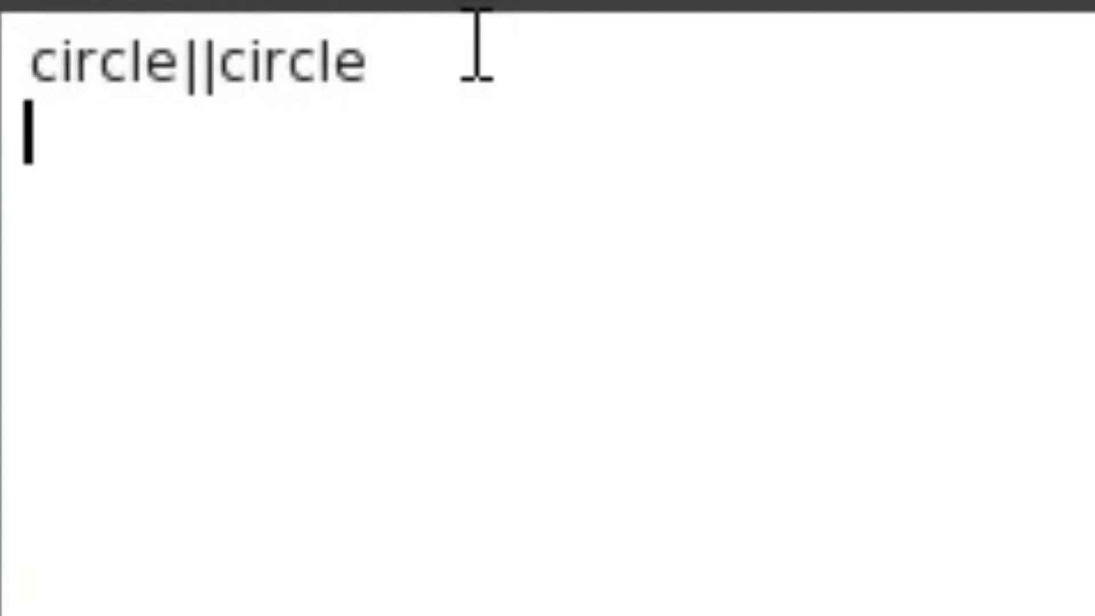
Add the line wait||3.0 below circle||circle in the notecard and start another line.
{"action": "type", "text": "wait||0.2"}
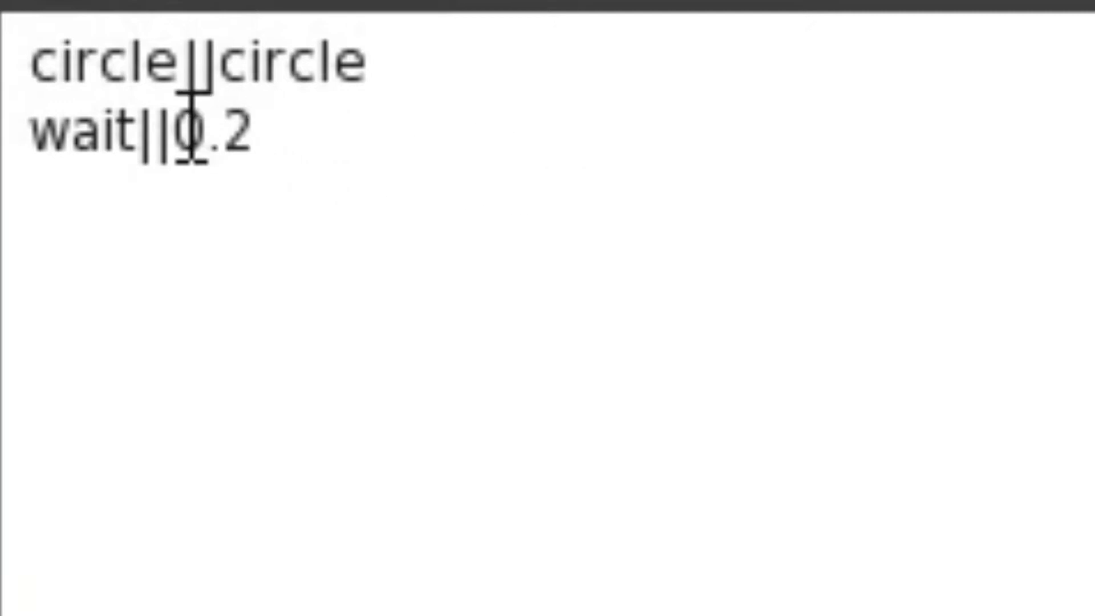
{"action": "left_click_drag", "start_coordinate": [189, 114], "coordinate": [211, 114]}
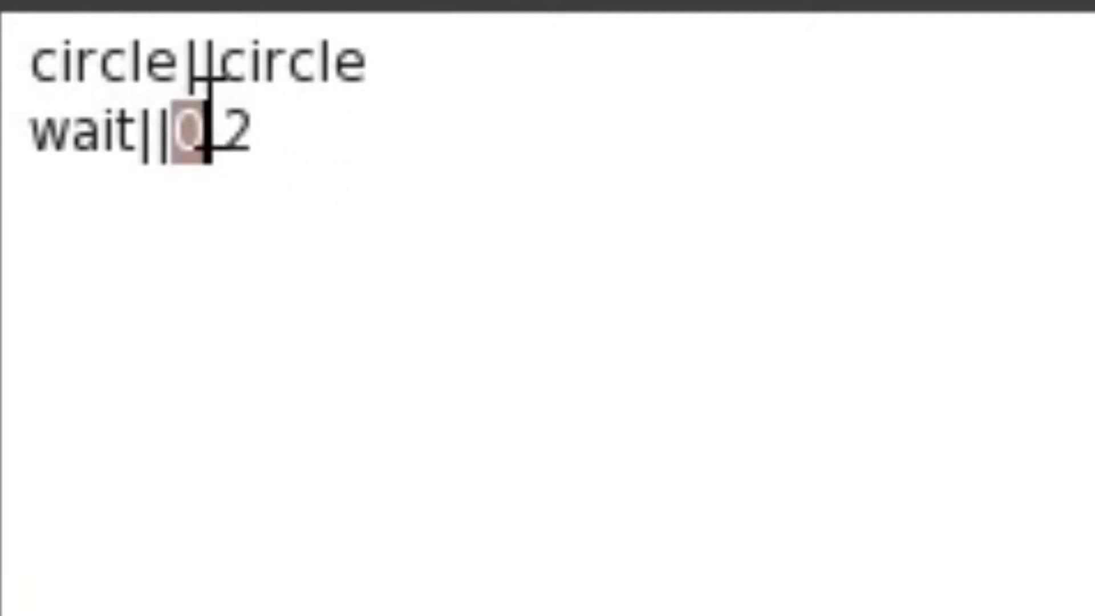
{"action": "type", "text": "3"}
{"action": "left_click_drag", "start_coordinate": [218, 133], "coordinate": [249, 132]}
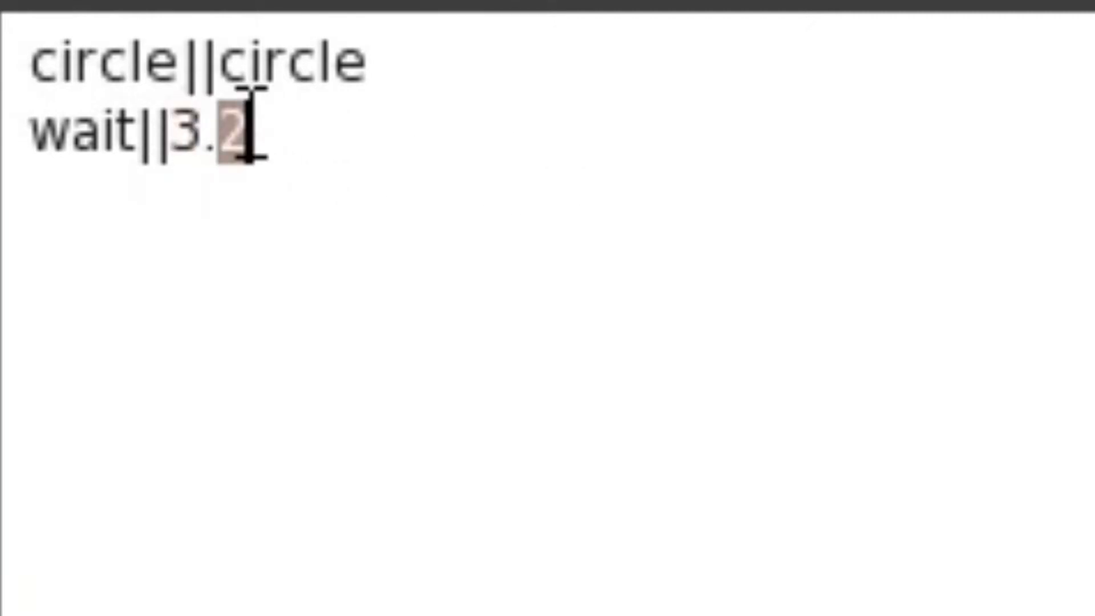
{"action": "type", "text": "0"}
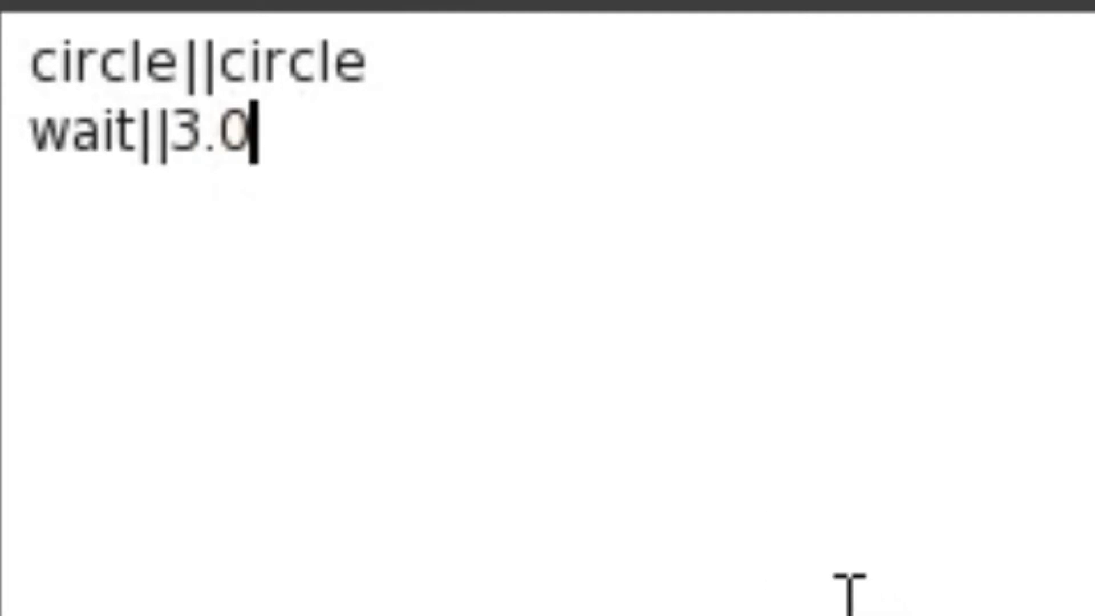
{"action": "key", "text": "Return"}
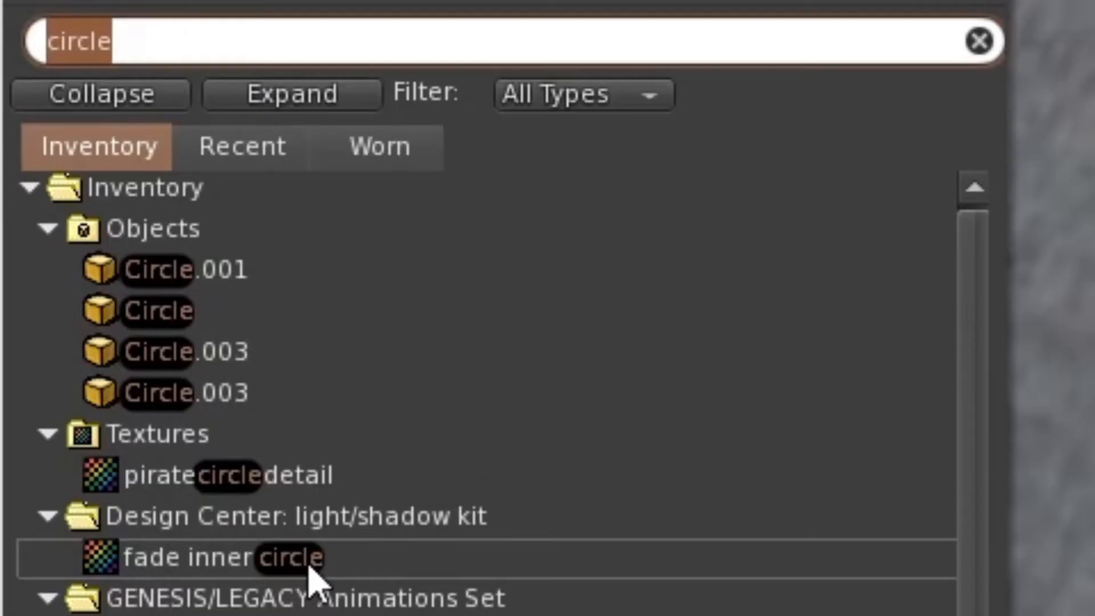
Search the inventory for "lockup" and open the active Team Wildfire - Lockup gesture beside the notecard.
{"action": "key", "text": "BackSpace"}
{"action": "type", "text": "lockup"}
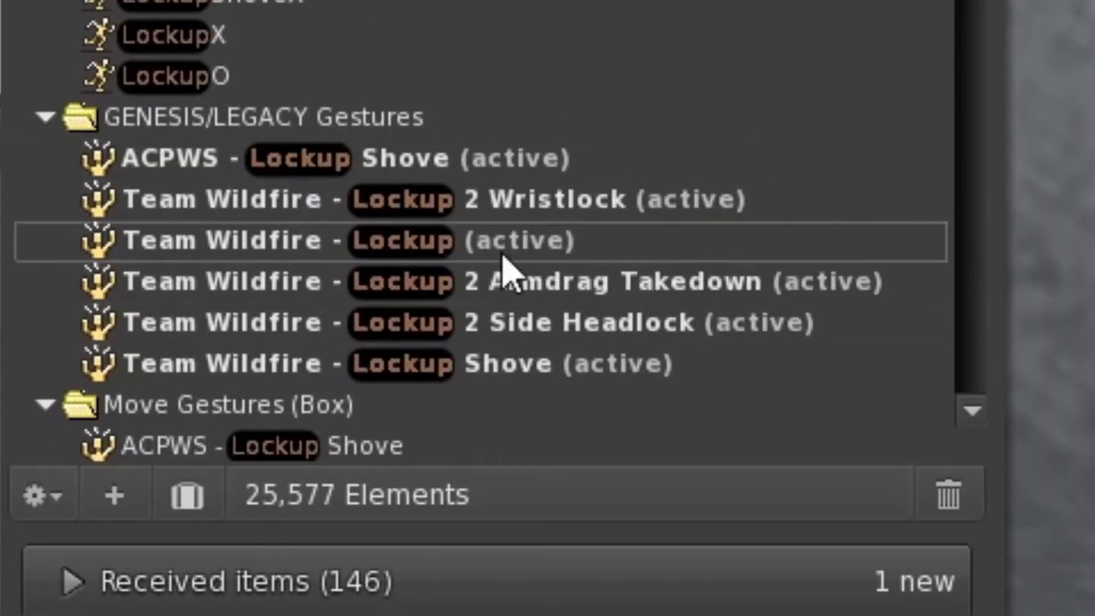
{"action": "double_click", "coordinate": [480, 261]}
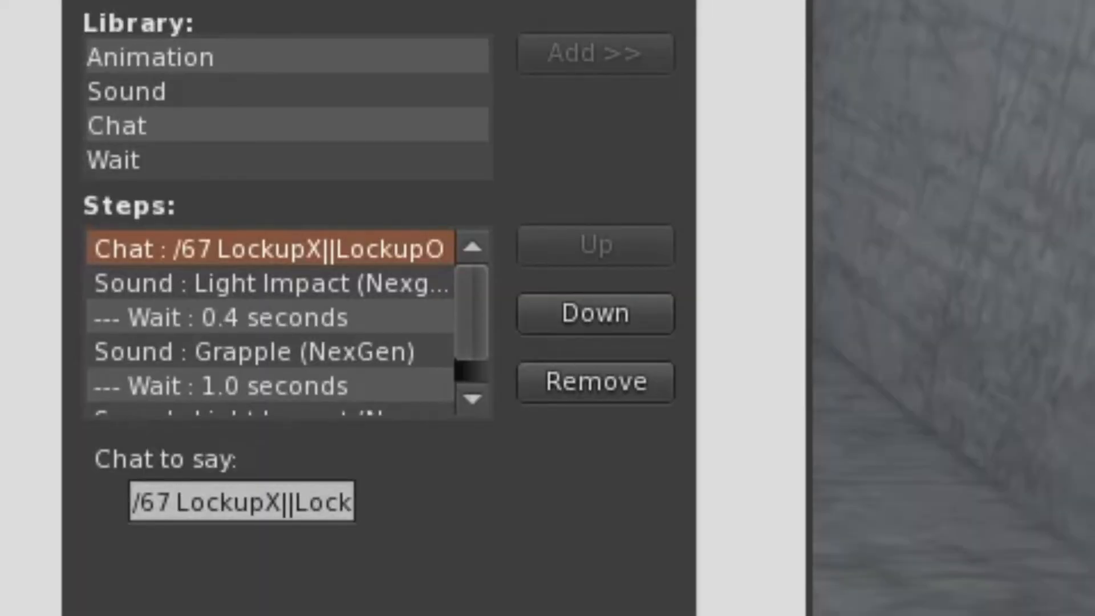
{"action": "left_click_drag", "start_coordinate": [343, 1], "coordinate": [1064, 4]}
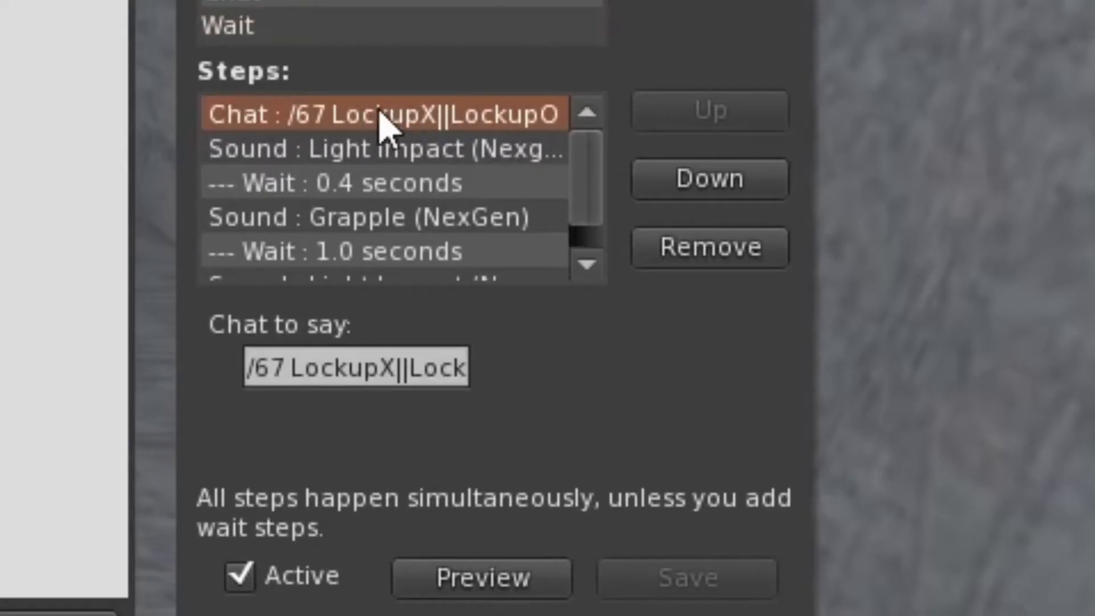
Copy LockupX||LockupO from the gesture's chat text into the notecard's third line.
{"action": "left_click", "coordinate": [288, 368]}
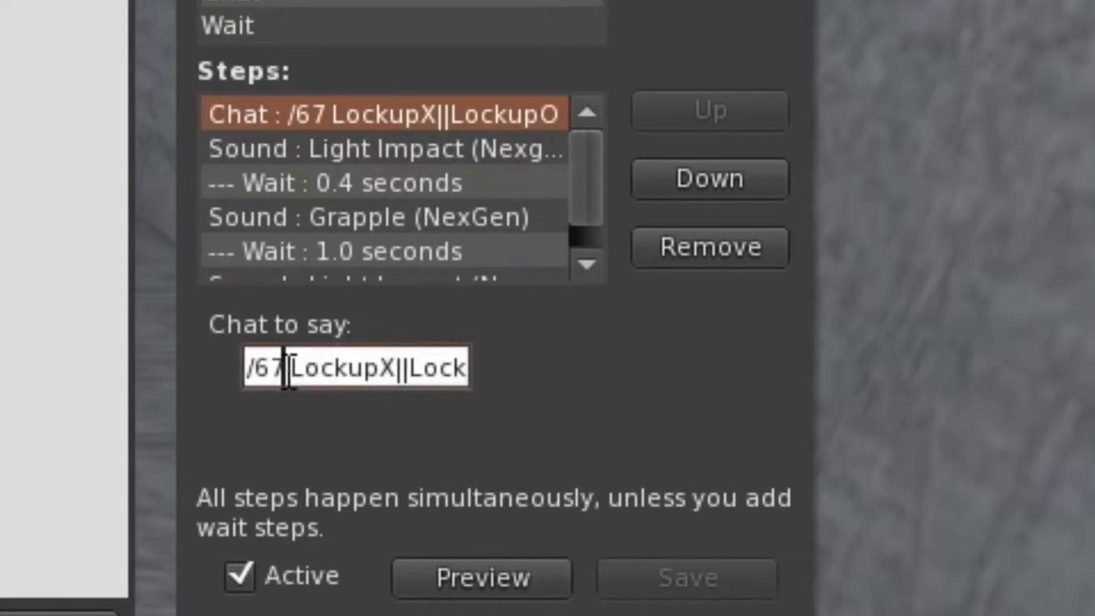
{"action": "left_click_drag", "start_coordinate": [291, 367], "coordinate": [549, 371]}
{"action": "key", "text": "ctrl+c"}
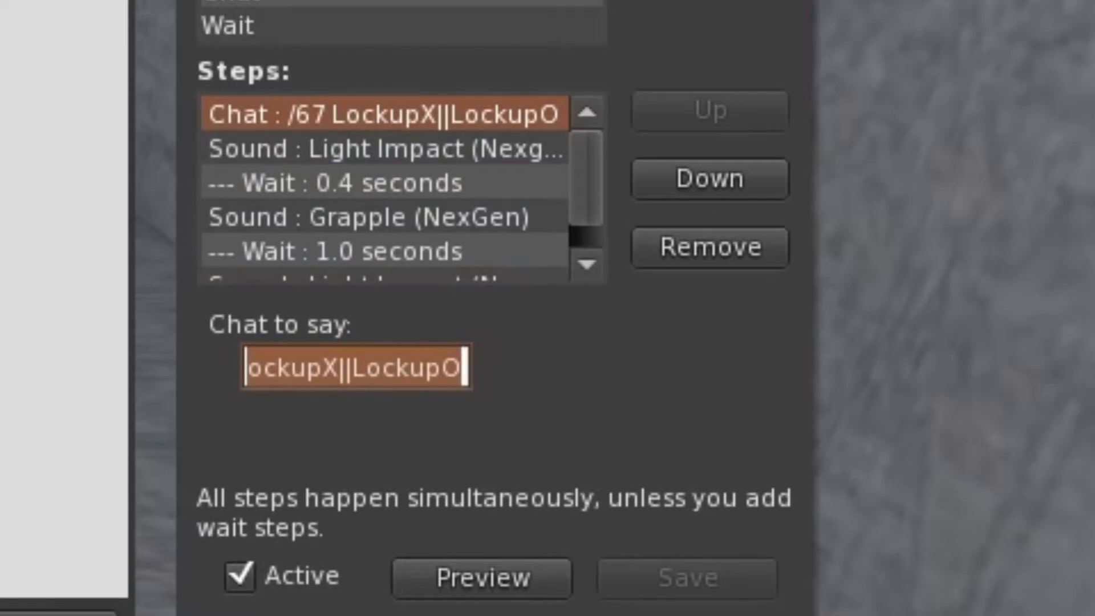
{"action": "left_click", "coordinate": [85, 172]}
{"action": "key", "text": "ctrl+v"}
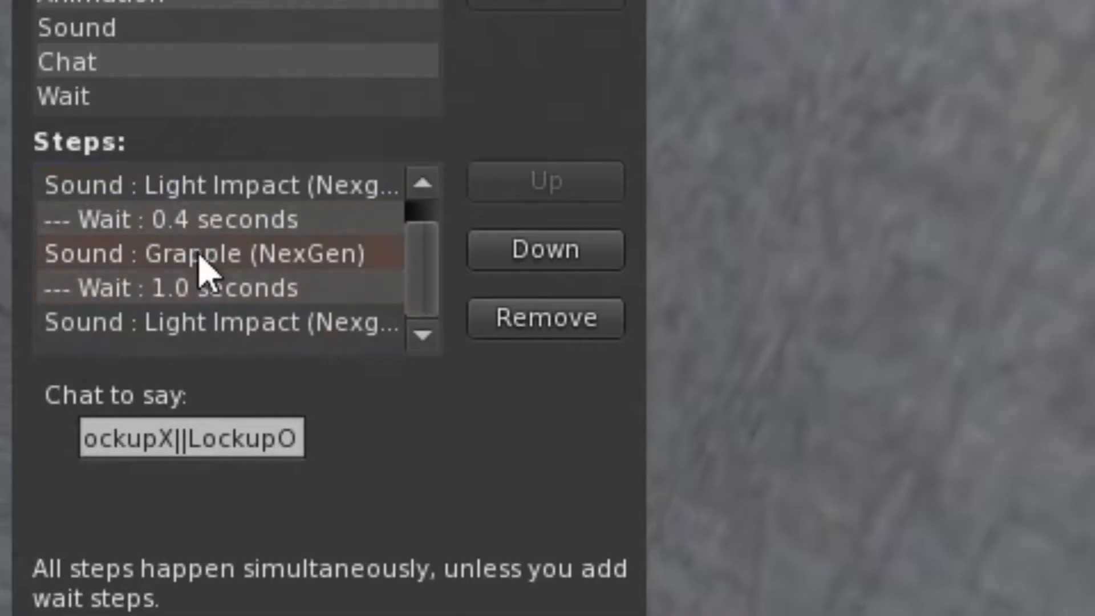
Review the Lockup gesture's sound and wait steps and add the line wait||0.4 below LockupX||LockupO in the notecard.
{"action": "scroll", "coordinate": [308, 337], "scroll_direction": "up", "scroll_amount": 1}
{"action": "scroll", "coordinate": [194, 333], "scroll_direction": "down", "scroll_amount": 1}
{"action": "scroll", "coordinate": [260, 265], "scroll_direction": "up", "scroll_amount": 1}
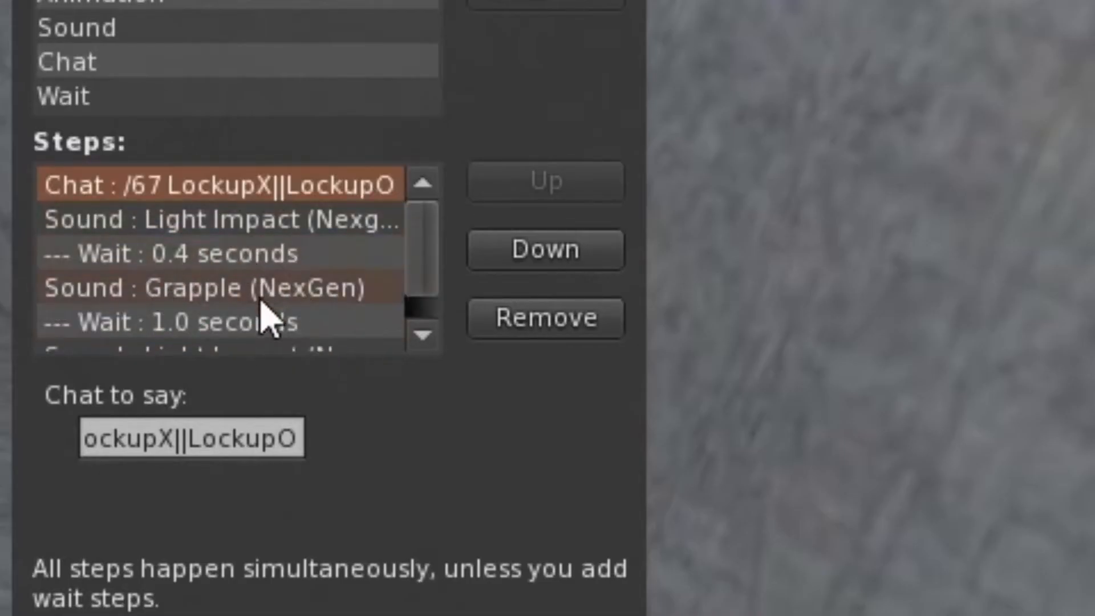
{"action": "scroll", "coordinate": [228, 274], "scroll_direction": "down", "scroll_amount": 1}
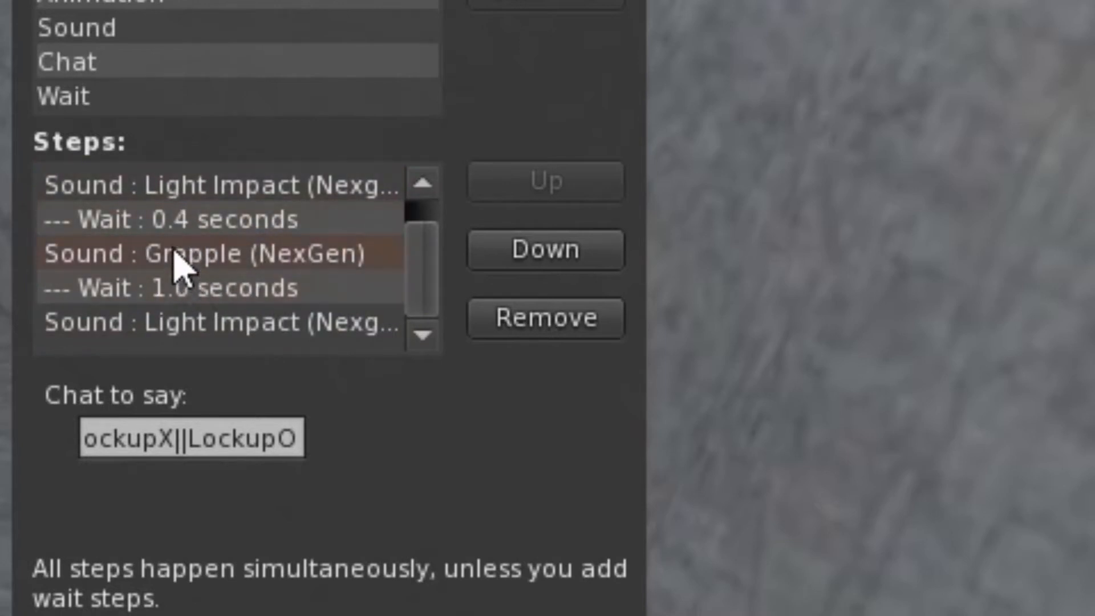
{"action": "scroll", "coordinate": [313, 268], "scroll_direction": "up", "scroll_amount": 1}
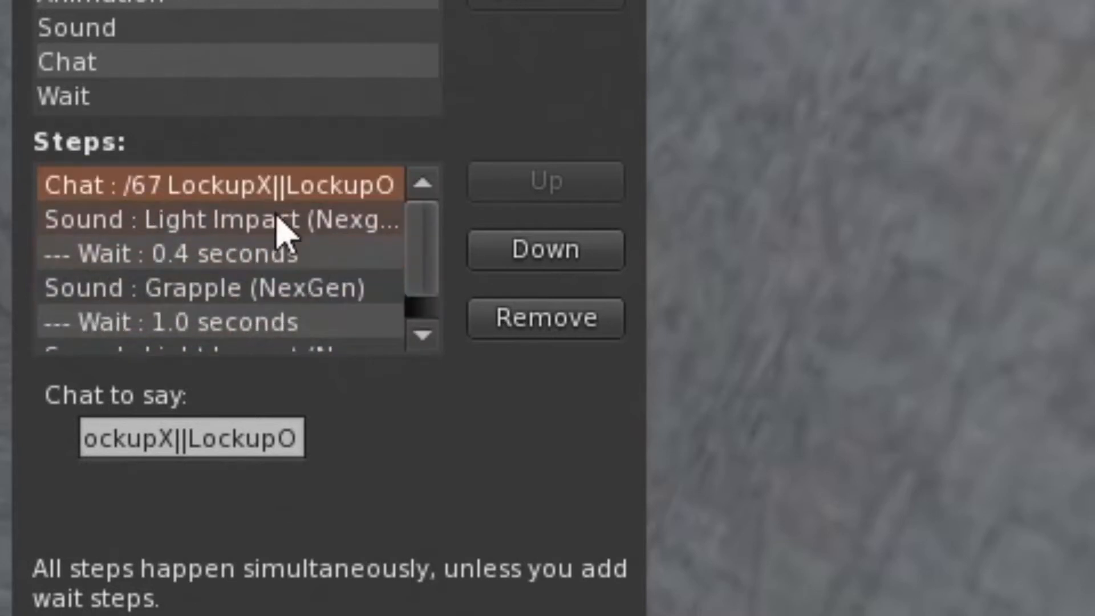
{"action": "scroll", "coordinate": [371, 274], "scroll_direction": "down", "scroll_amount": 1}
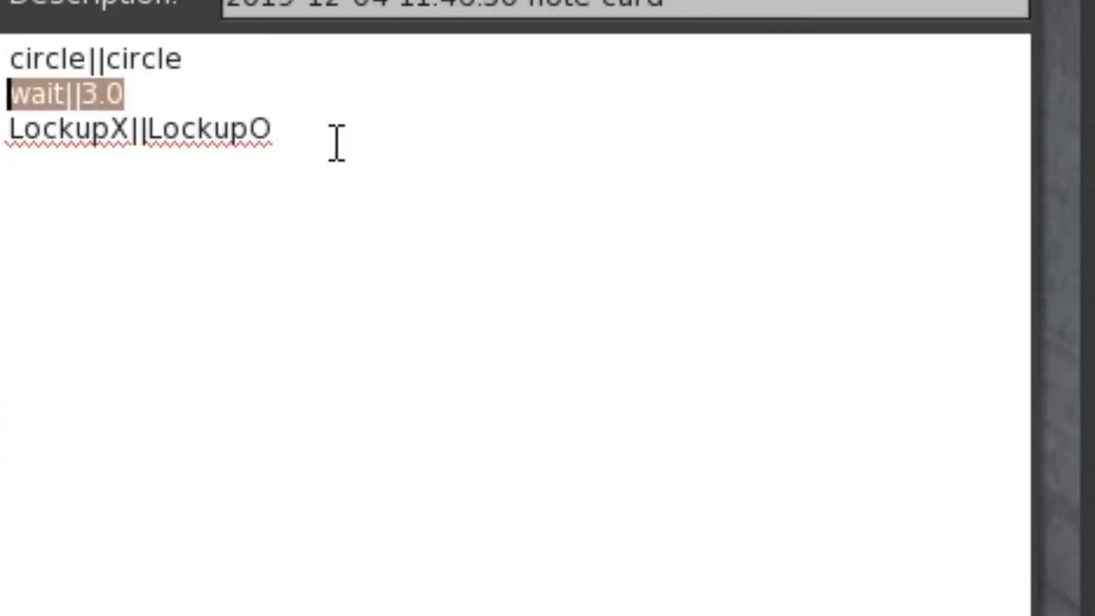
{"action": "left_click", "coordinate": [344, 127]}
{"action": "type", "text": "wait||3.0"}
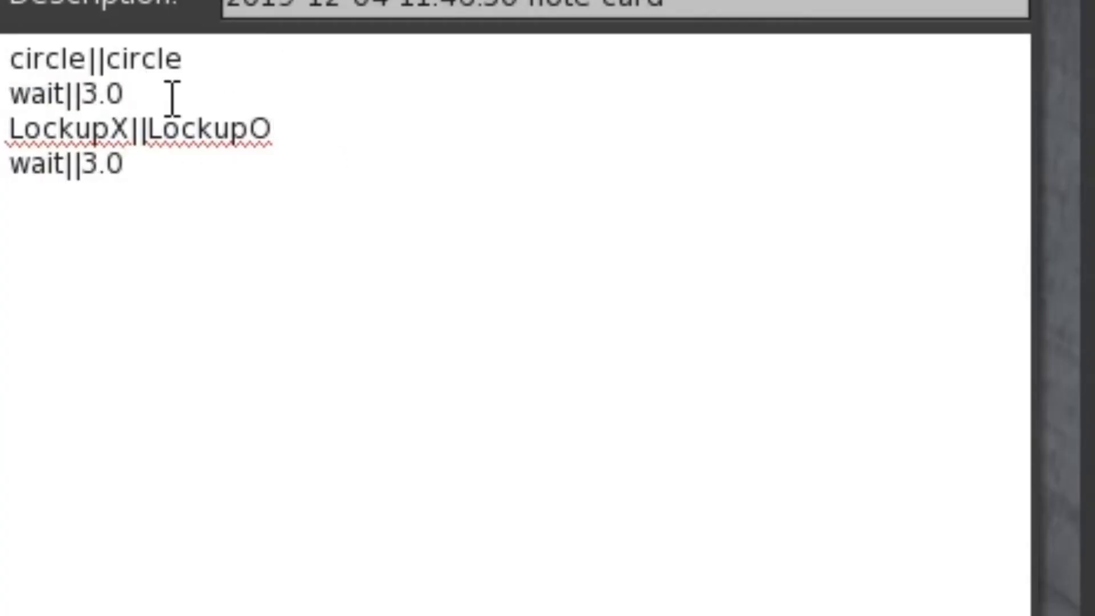
{"action": "left_click_drag", "start_coordinate": [109, 163], "coordinate": [137, 167]}
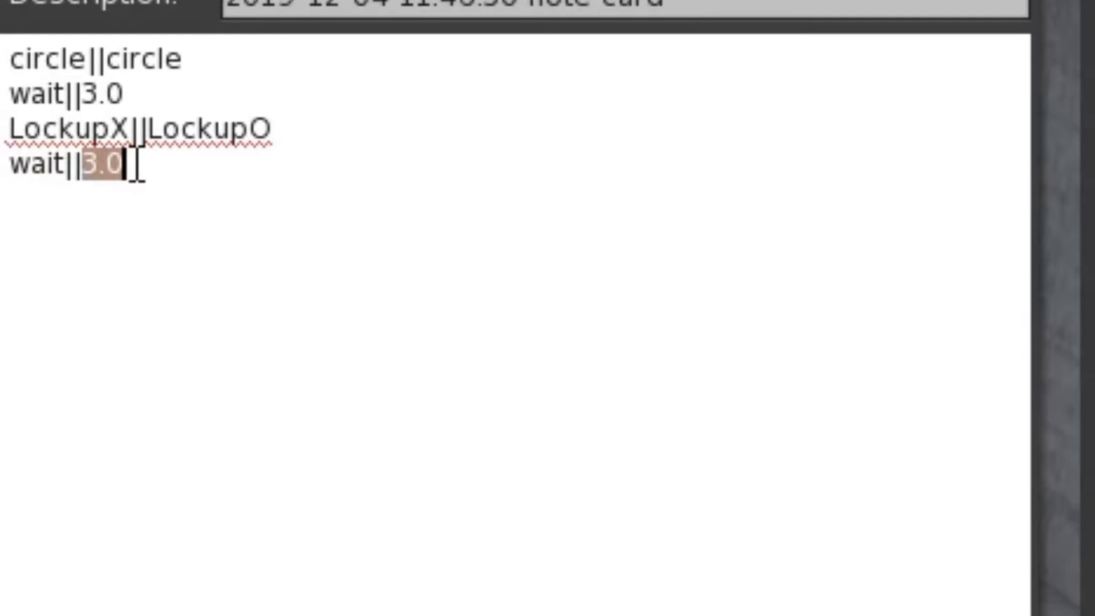
{"action": "type", "text": "0."}
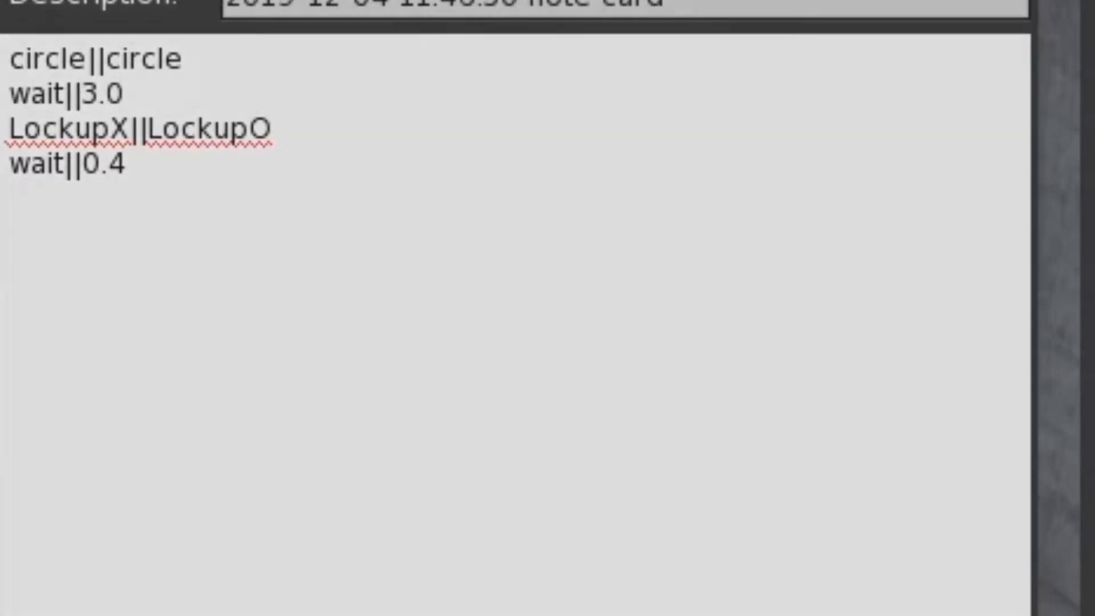
Start a sound|| line below wait||0.4 in the notecard and search the inventory for "mat imp".
{"action": "left_click", "coordinate": [49, 203]}
{"action": "type", "text": "sound||"}
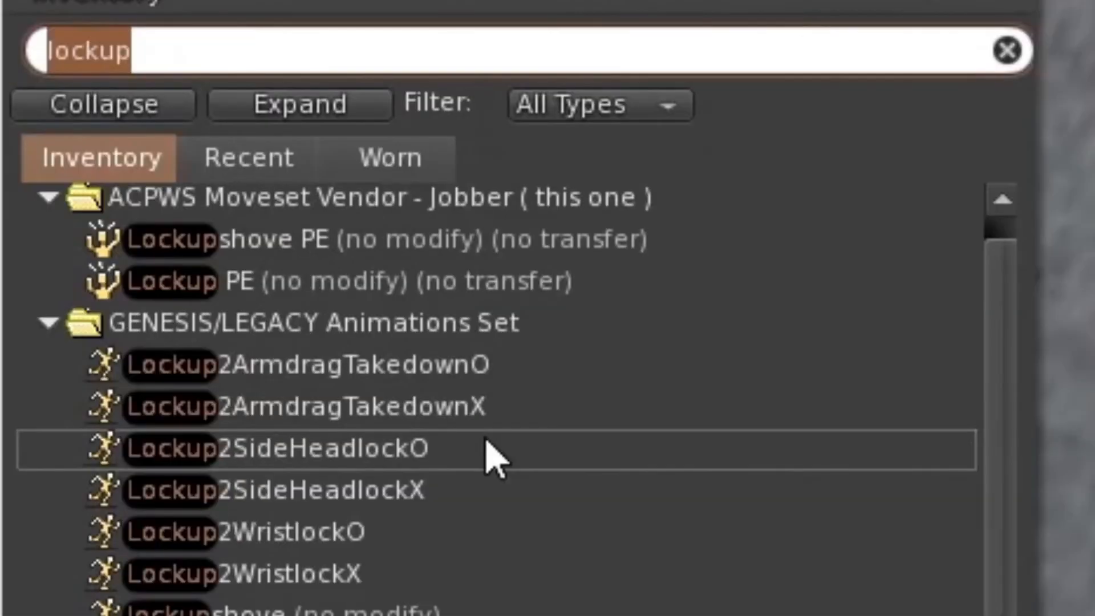
{"action": "type", "text": "mat"}
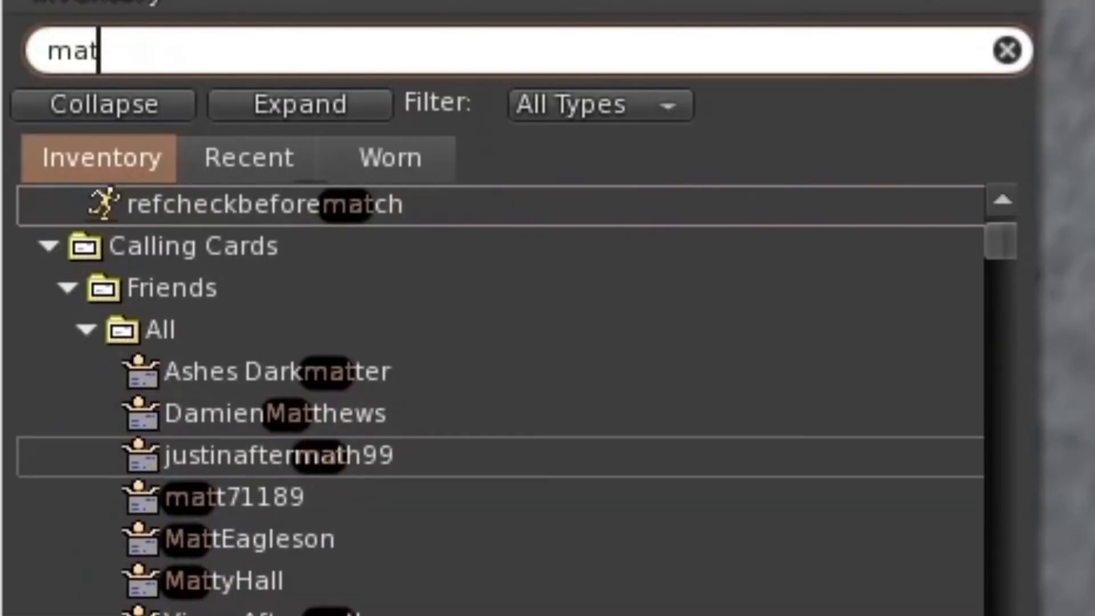
{"action": "scroll", "coordinate": [502, 399], "scroll_direction": "down", "scroll_amount": 6}
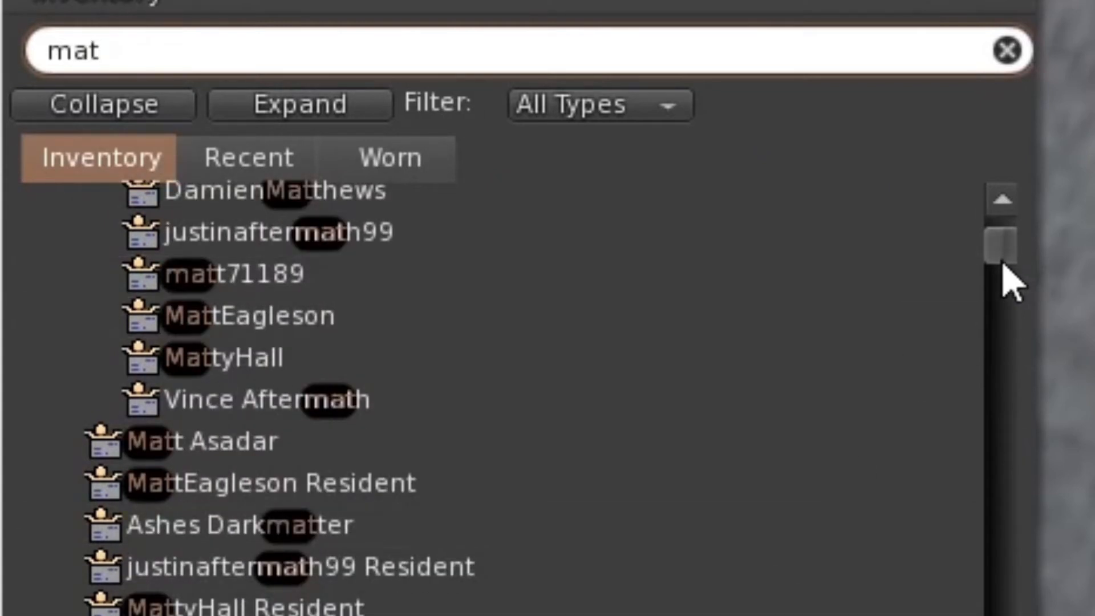
{"action": "left_click_drag", "start_coordinate": [1000, 257], "coordinate": [1008, 300]}
{"action": "left_click", "coordinate": [358, 49]}
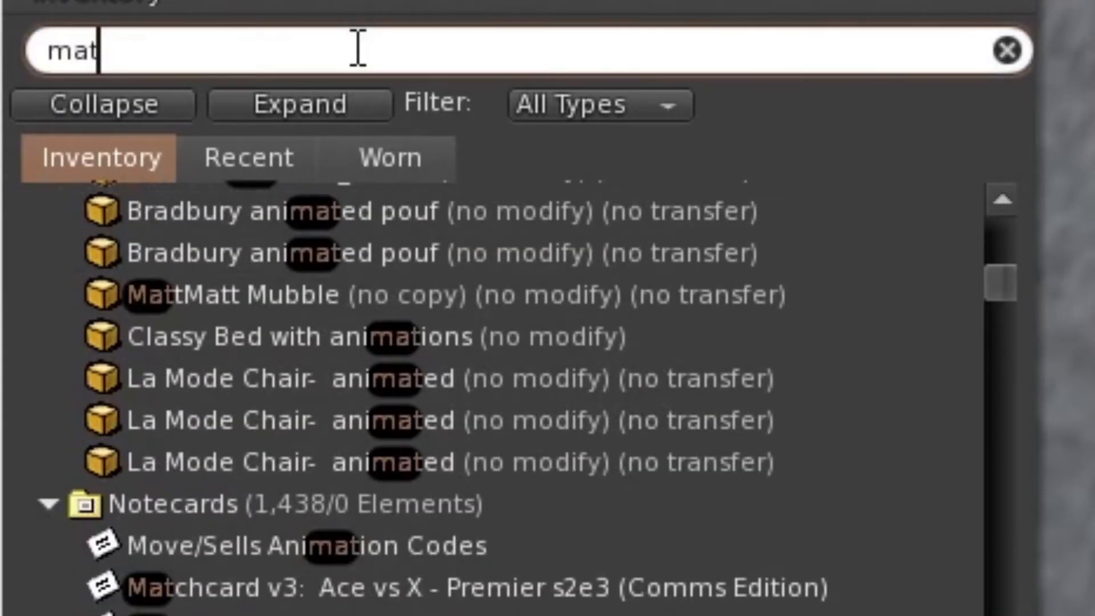
{"action": "type", "text": "imp"}
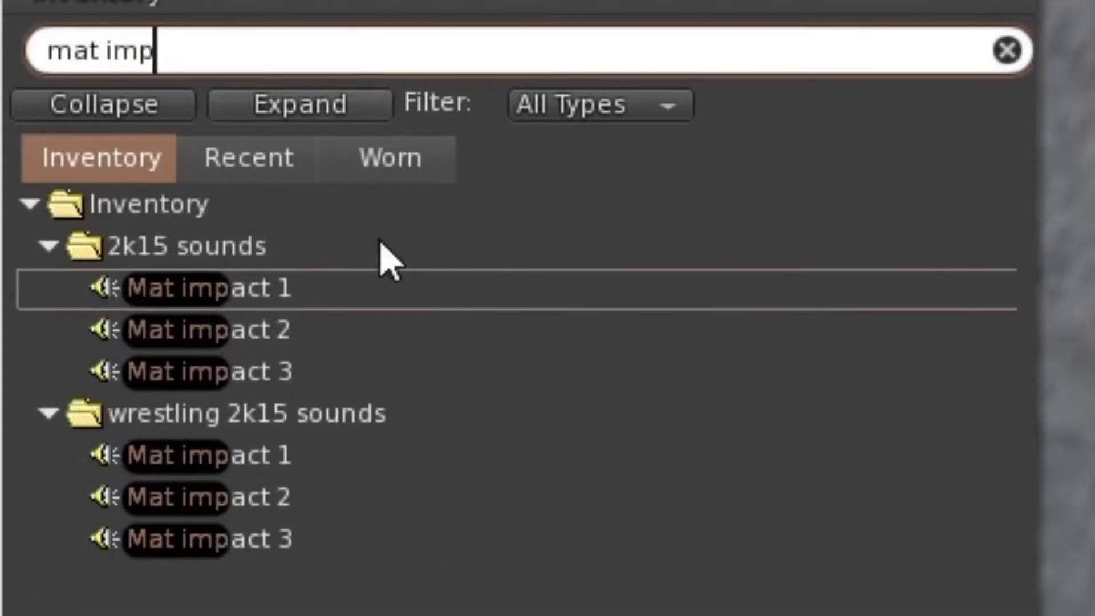
Clear the inventory search to list the whole 2k15 sounds folder and go through its hit, mat impact and turnbuckle sounds.
{"action": "left_click", "coordinate": [206, 251]}
{"action": "left_click", "coordinate": [150, 51]}
{"action": "key", "text": "BackSpace"}
{"action": "scroll", "coordinate": [354, 588], "scroll_direction": "down", "scroll_amount": 2}
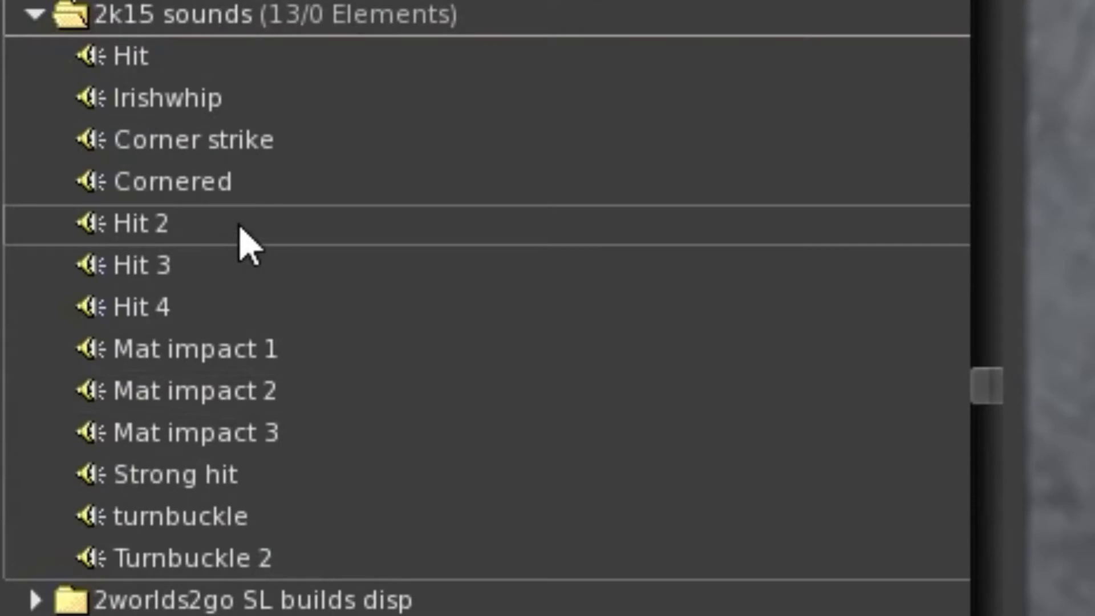
{"action": "left_click", "coordinate": [152, 92]}
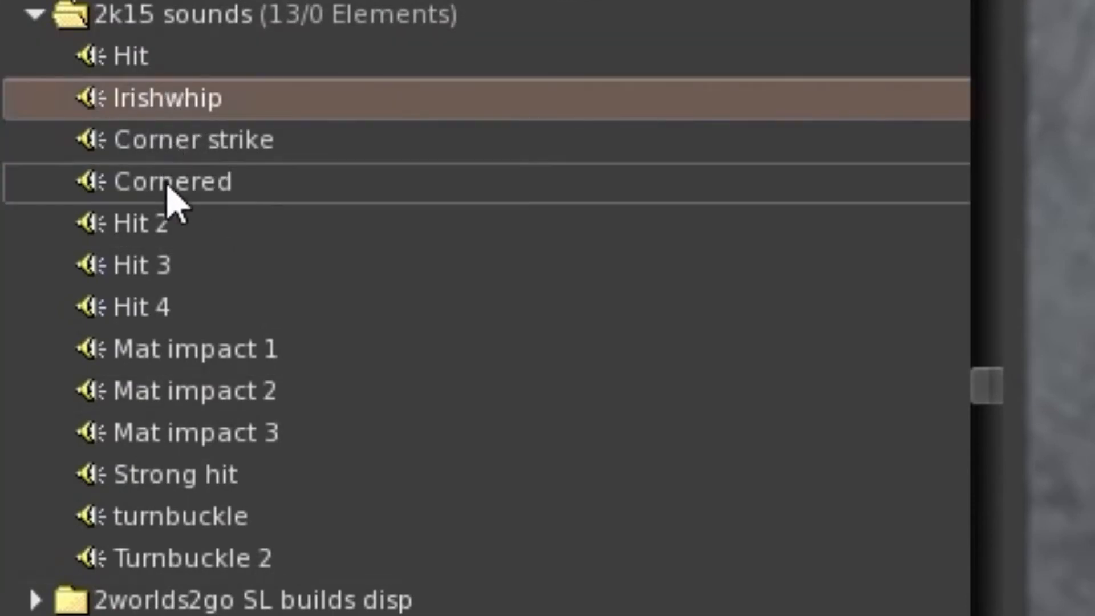
{"action": "left_click", "coordinate": [164, 227]}
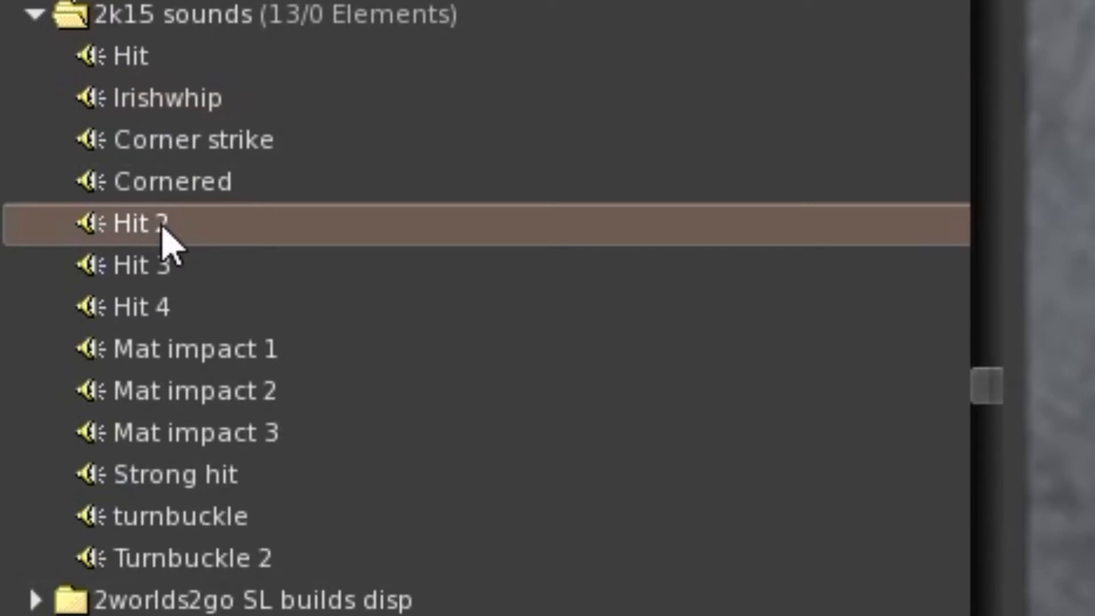
{"action": "left_click", "coordinate": [161, 302]}
{"action": "left_click", "coordinate": [170, 274]}
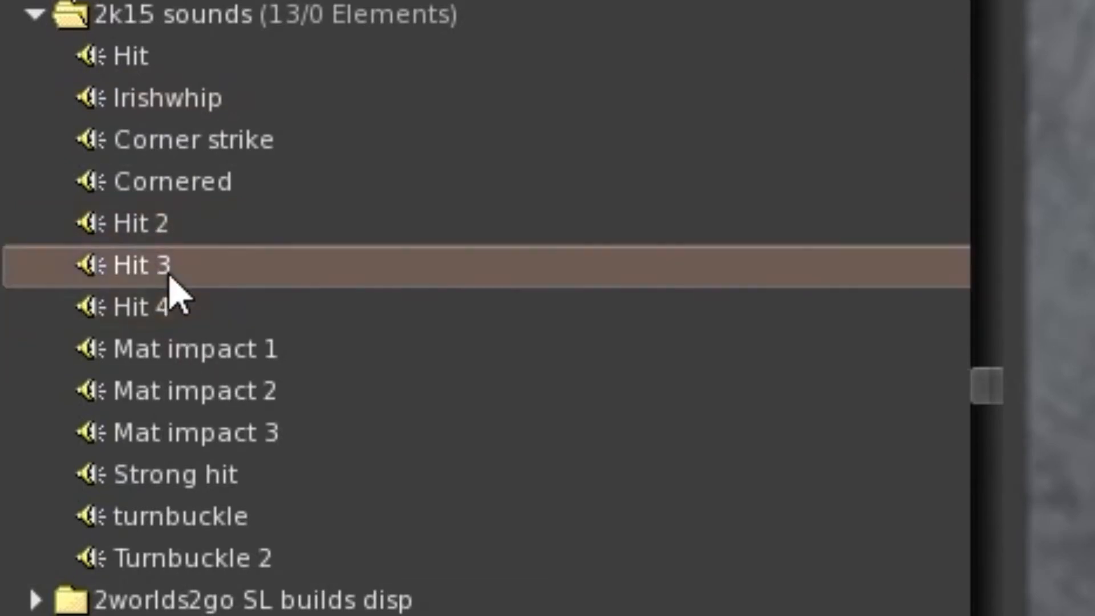
{"action": "left_click", "coordinate": [222, 354]}
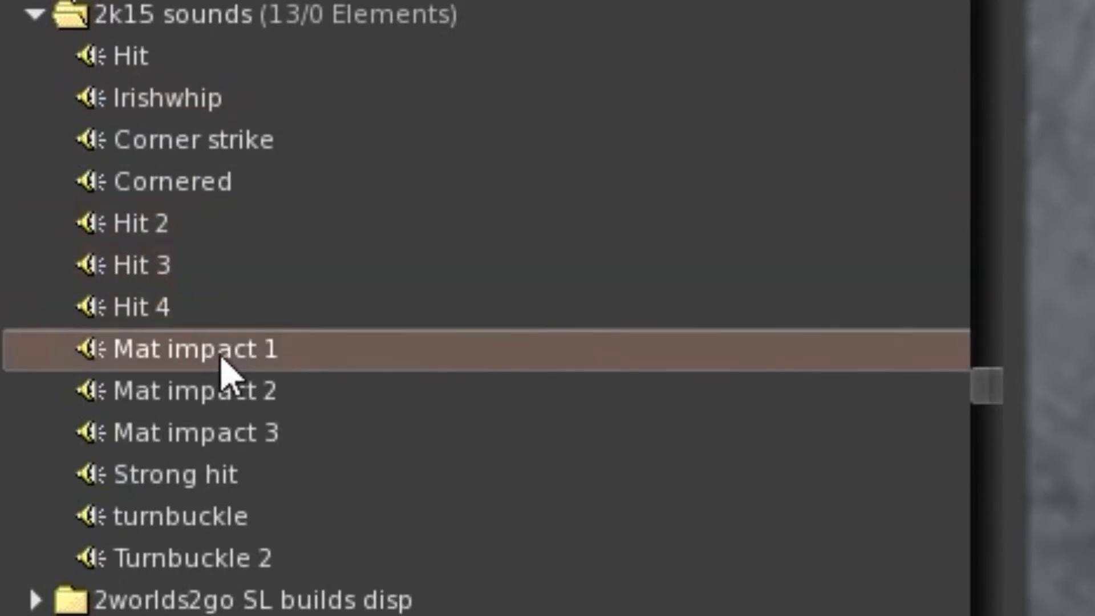
{"action": "left_click", "coordinate": [245, 402]}
{"action": "left_click", "coordinate": [254, 437]}
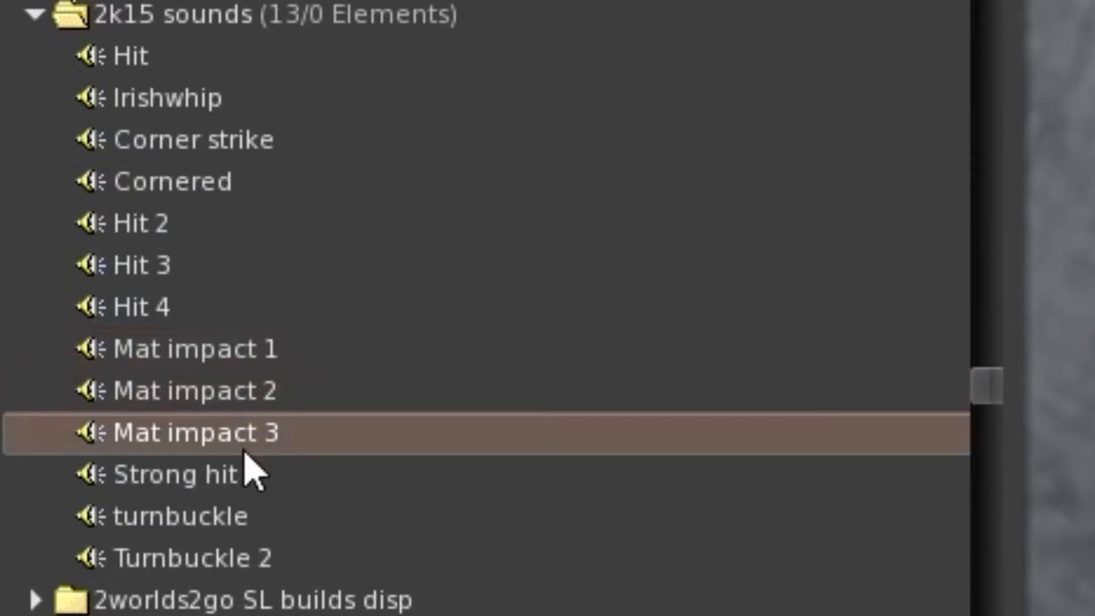
{"action": "left_click", "coordinate": [244, 556]}
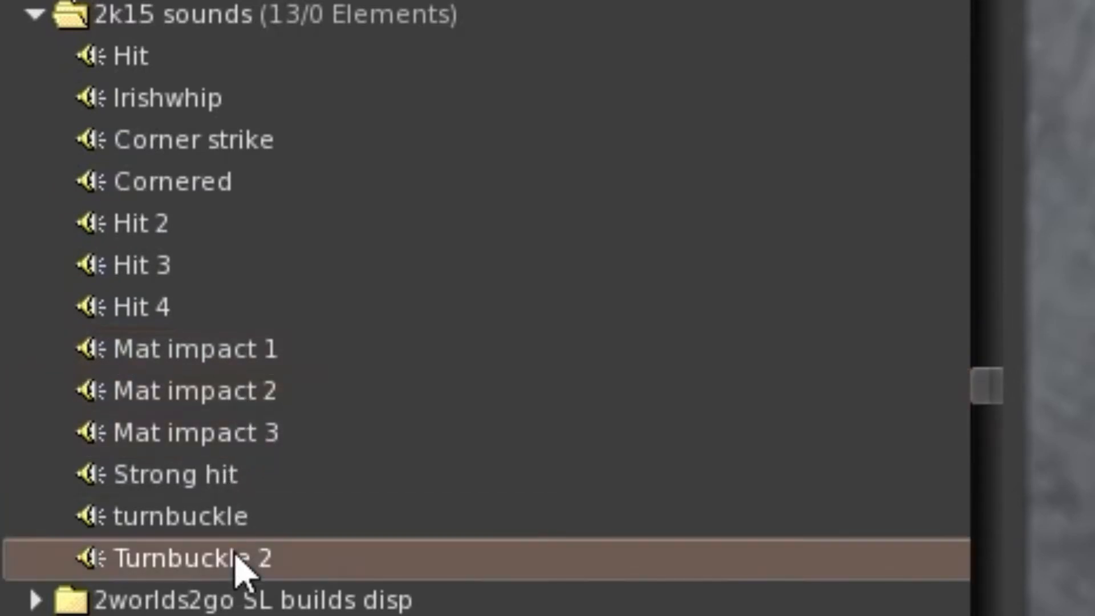
{"action": "left_click", "coordinate": [193, 531]}
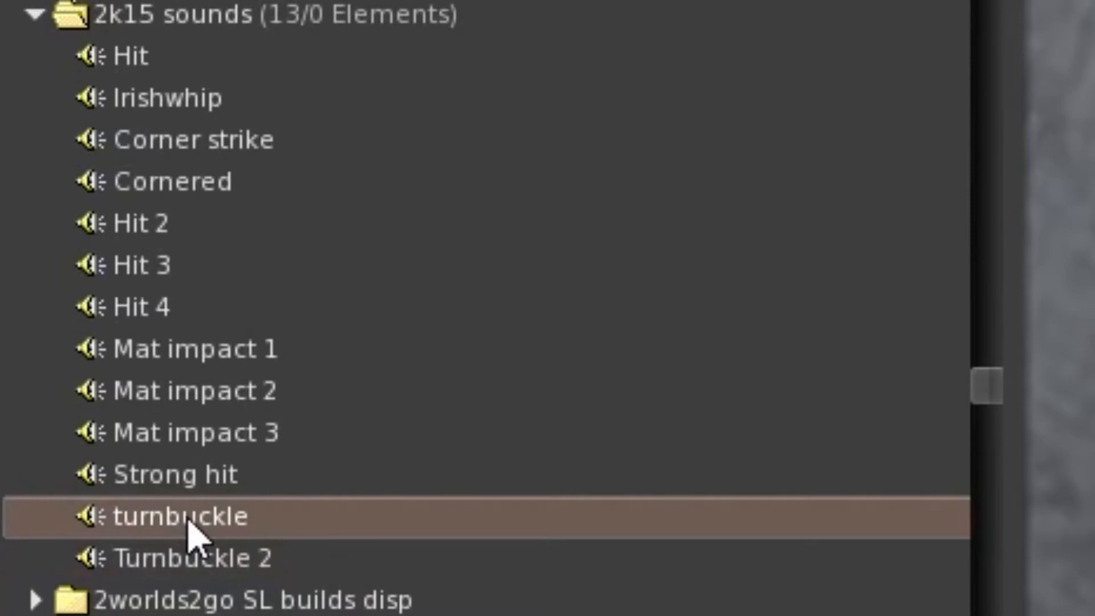
Copy the asset UUID of the Strong hit sound and paste it after sound|| in the notecard.
{"action": "left_click", "coordinate": [191, 474]}
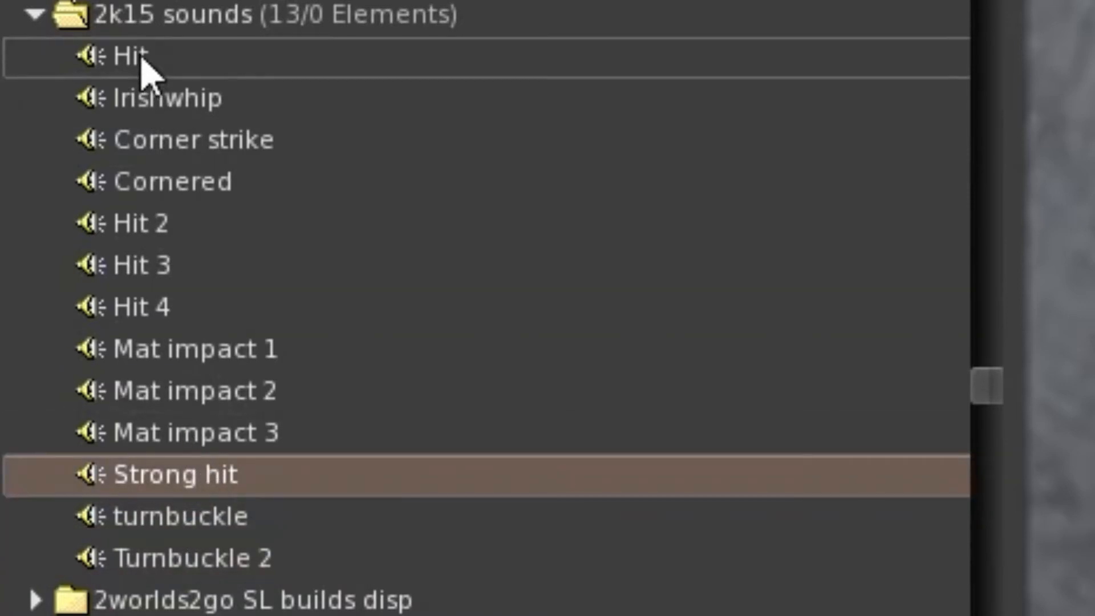
{"action": "right_click", "coordinate": [249, 475]}
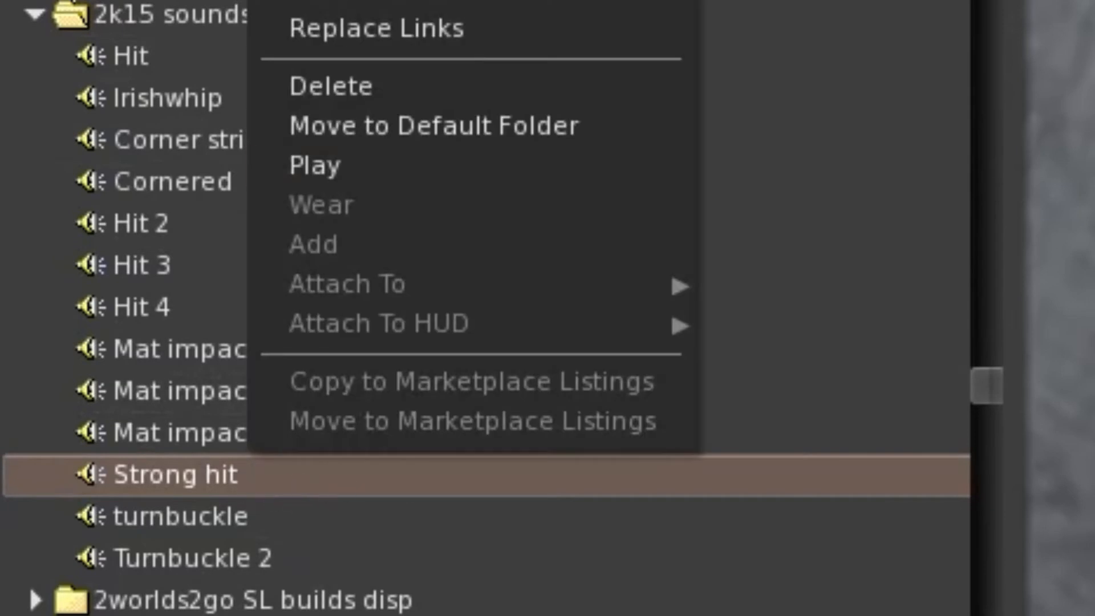
{"action": "key", "text": "Escape"}
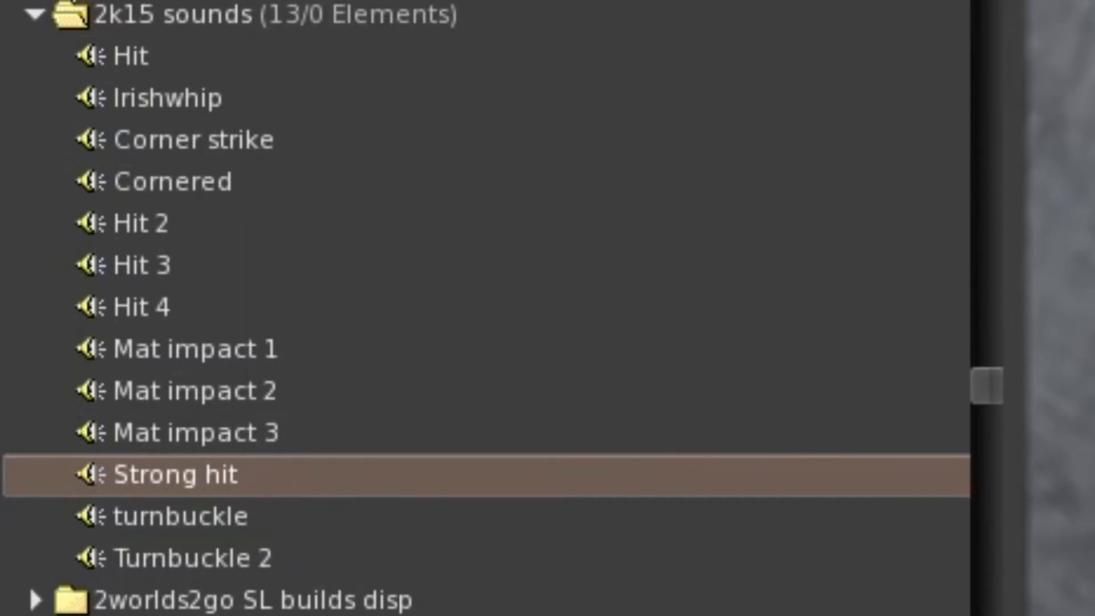
{"action": "right_click", "coordinate": [229, 488]}
{"action": "left_click", "coordinate": [345, 72]}
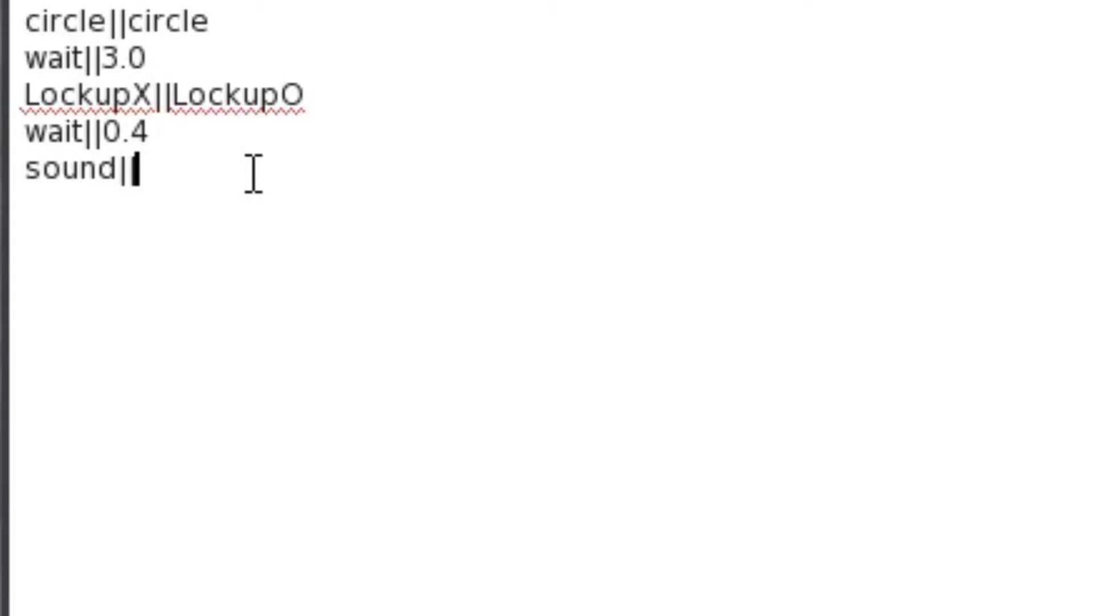
{"action": "type", "text": "67f1cf11-215f-ff3d-9a36-c4413b386e48"}
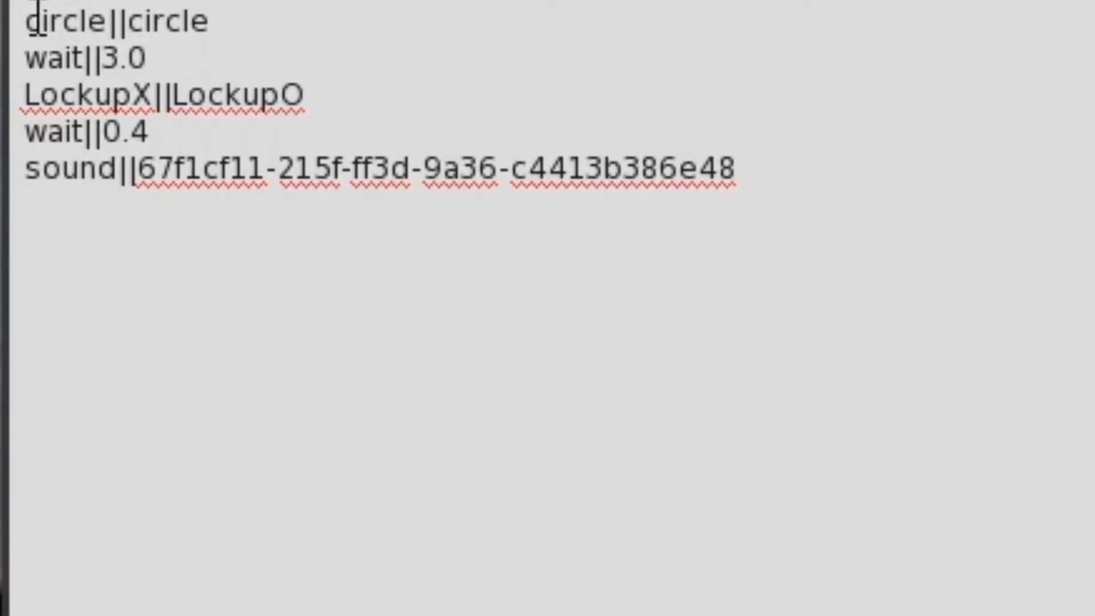
Review the notecard's lines one by one, from circle||circle down to the sound line.
{"action": "left_click_drag", "start_coordinate": [27, 22], "coordinate": [317, 19]}
{"action": "left_click_drag", "start_coordinate": [25, 74], "coordinate": [232, 58]}
{"action": "left_click_drag", "start_coordinate": [26, 93], "coordinate": [462, 91]}
{"action": "left_click_drag", "start_coordinate": [30, 134], "coordinate": [281, 135]}
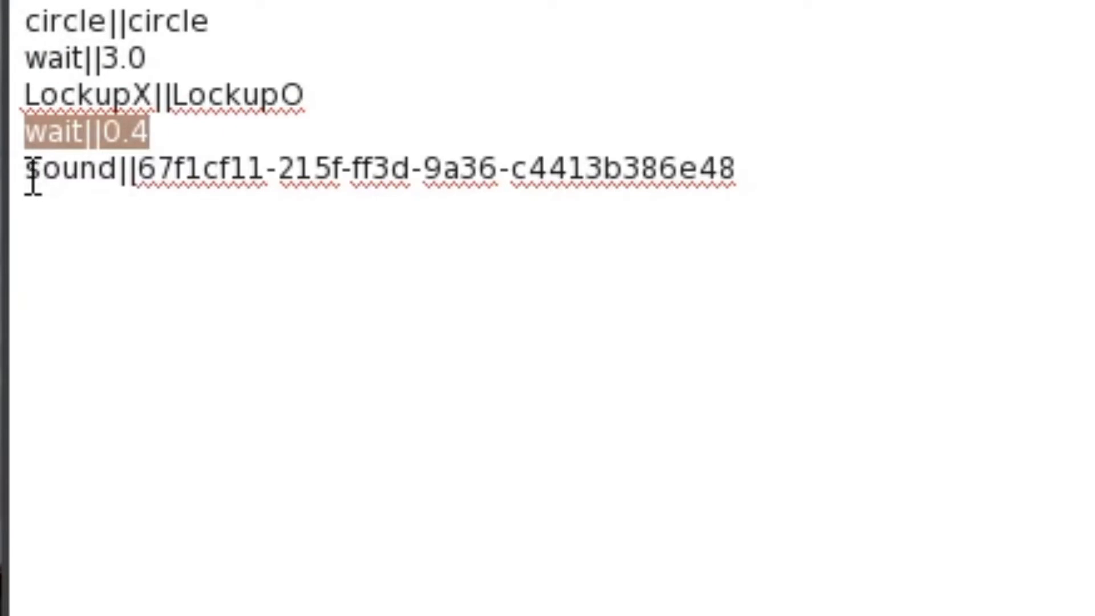
{"action": "left_click_drag", "start_coordinate": [29, 176], "coordinate": [943, 177]}
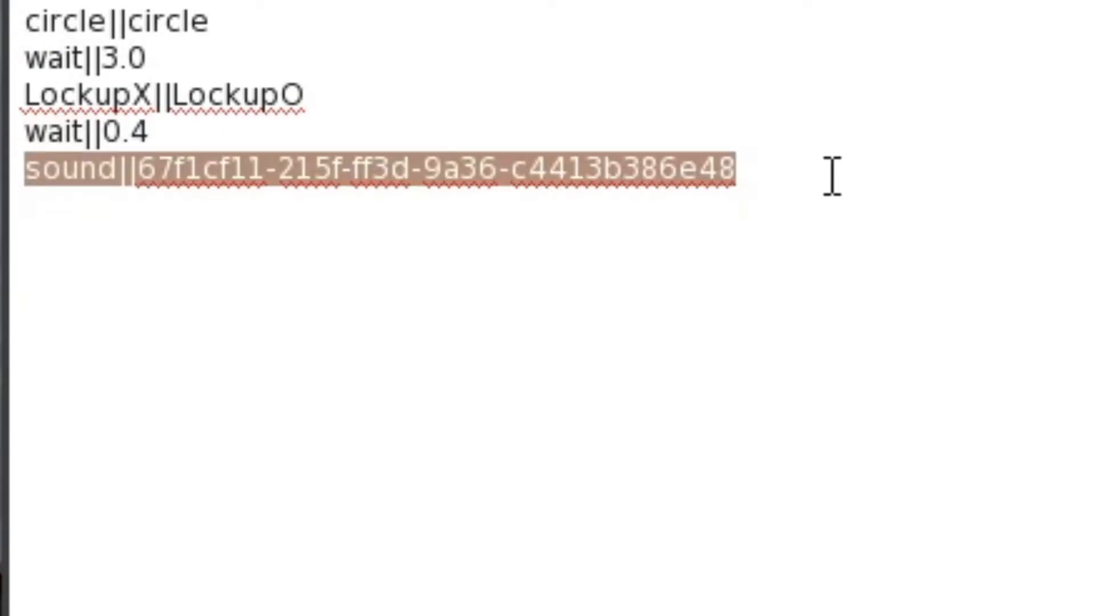
{"action": "left_click", "coordinate": [816, 166]}
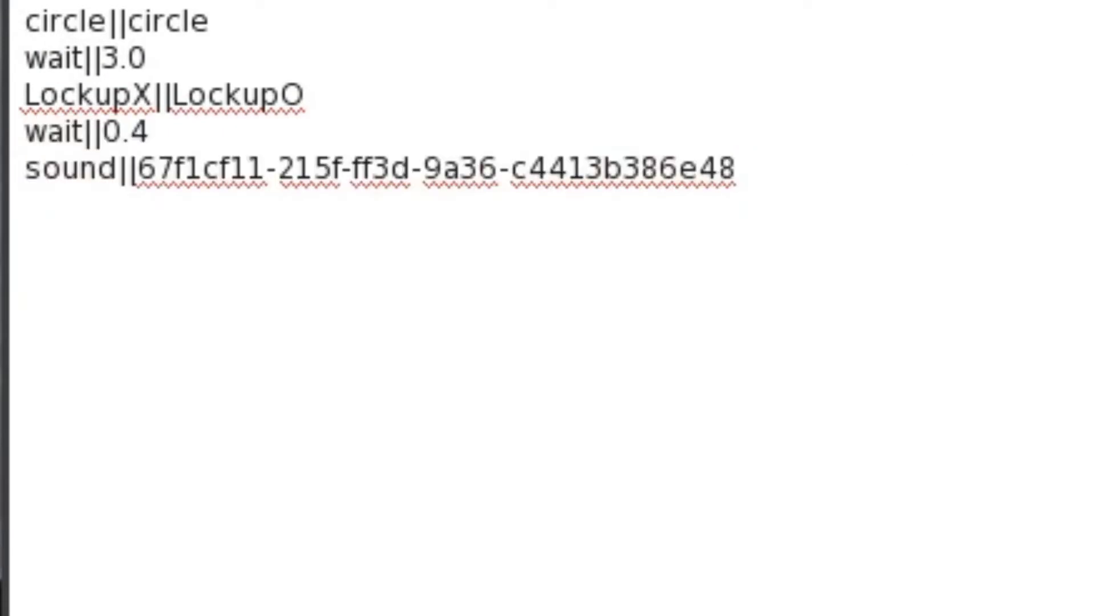
Search the inventory for "lockup" and open the Team Wildfire - Lockup 2 Wristlock gesture.
{"action": "key", "text": "ctrl+i"}
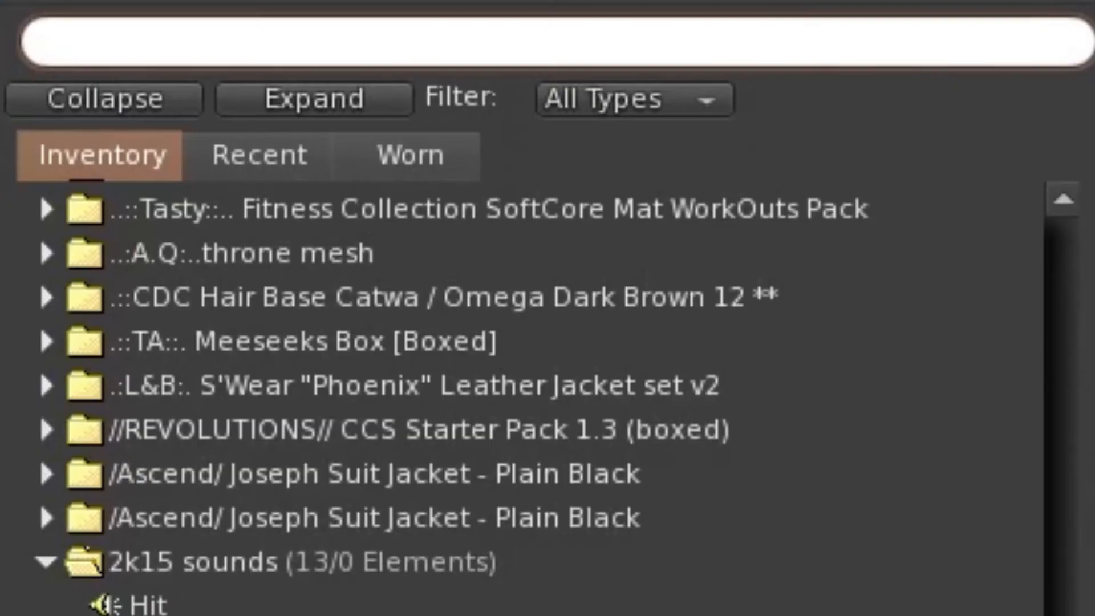
{"action": "type", "text": "lockup"}
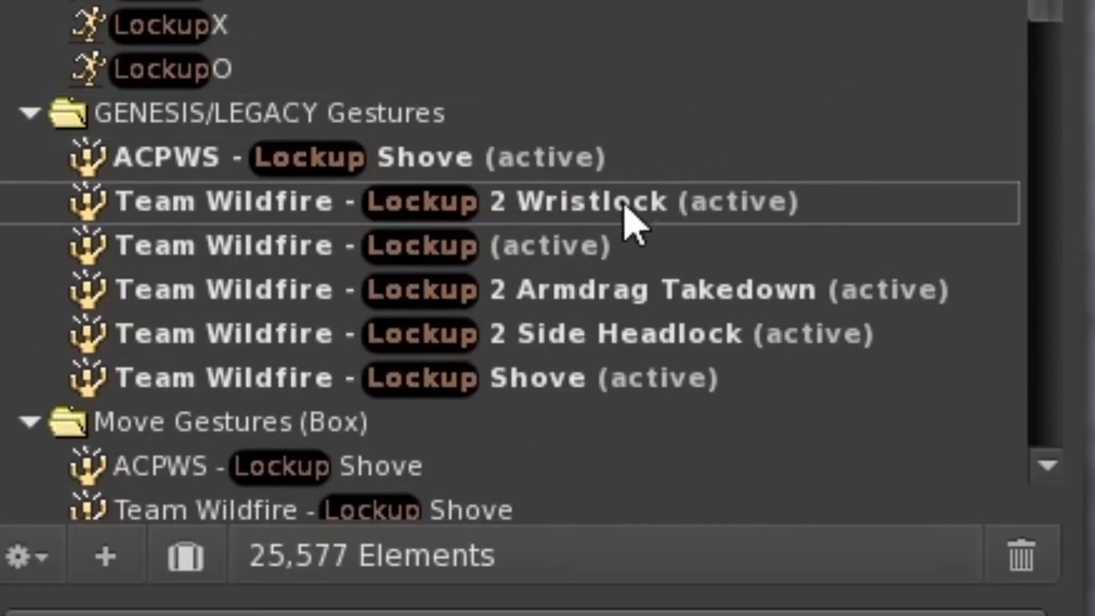
{"action": "left_click", "coordinate": [609, 213]}
{"action": "double_click", "coordinate": [609, 214]}
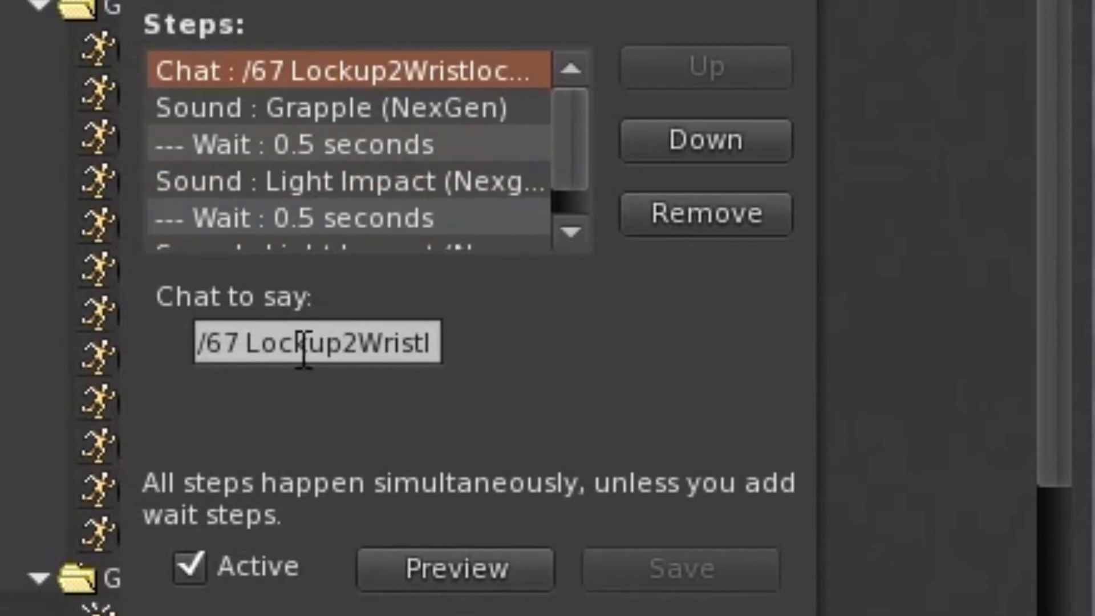
Copy Lockup2WristlockX||Lockup2WristlockO from the gesture's chat text onto a new line below the sound line, without a leading space.
{"action": "left_click", "coordinate": [247, 343]}
{"action": "left_click", "coordinate": [326, 342]}
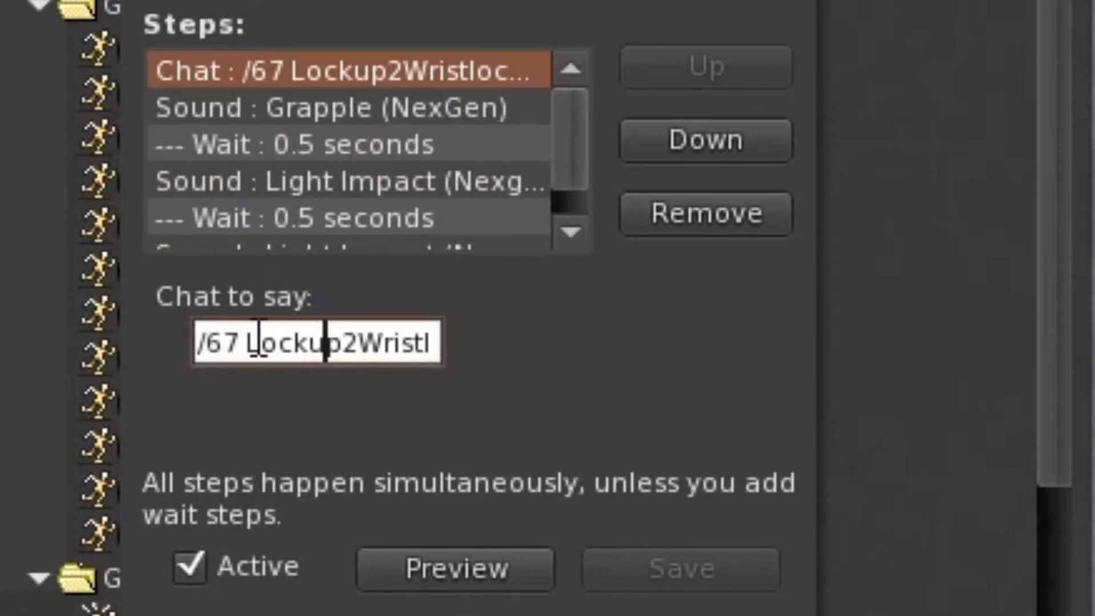
{"action": "left_click_drag", "start_coordinate": [247, 343], "coordinate": [889, 355]}
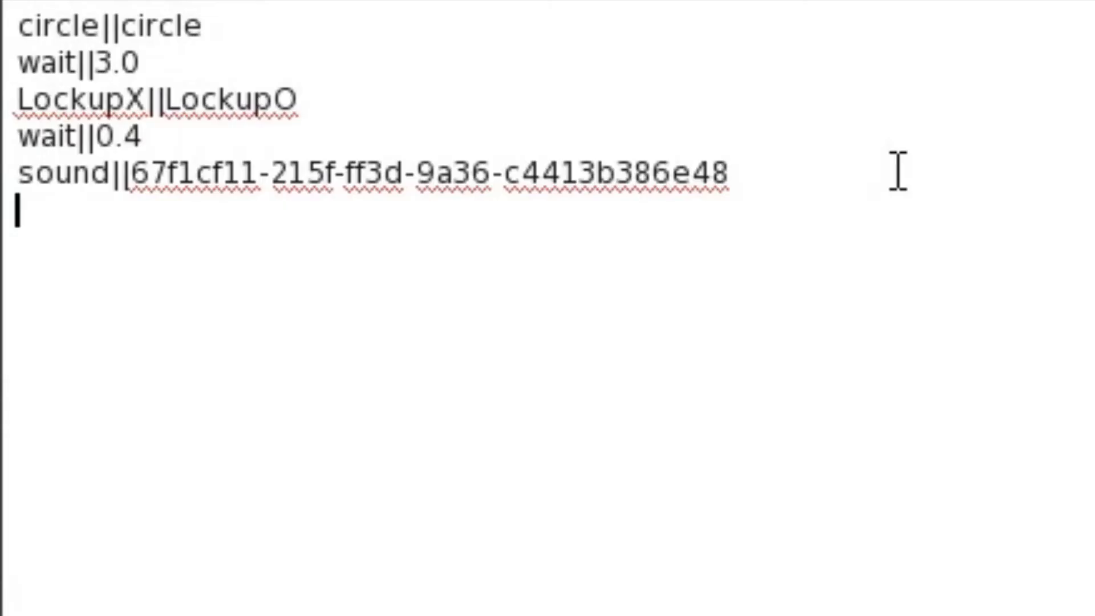
{"action": "type", "text": "Lockup2WristlockX||Lockup2WristlockO"}
{"action": "left_click", "coordinate": [30, 211]}
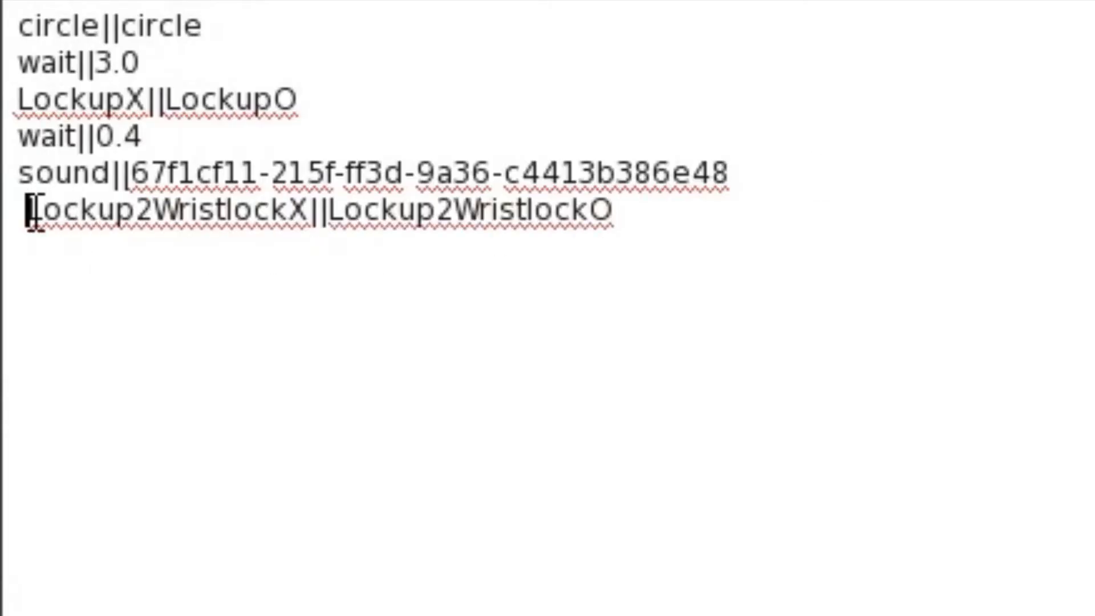
{"action": "key", "text": "Delete"}
Duplicate the wait||3.0 line below the Lockup2Wristlock line and change the copy to wait||2.0.
{"action": "left_click_drag", "start_coordinate": [170, 64], "coordinate": [18, 63]}
{"action": "key", "text": "ctrl+c"}
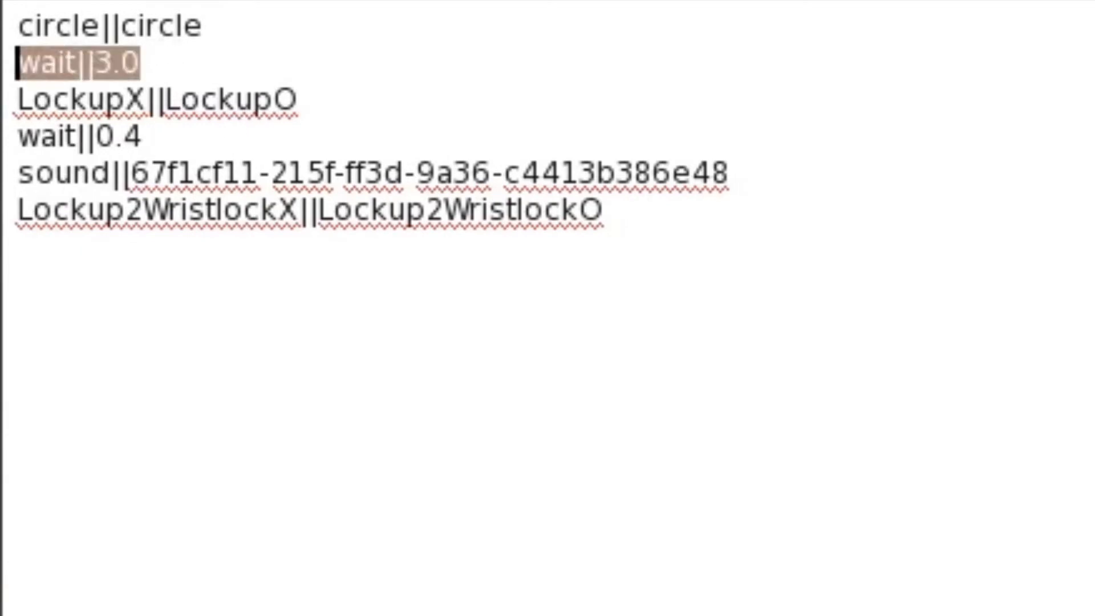
{"action": "left_click", "coordinate": [362, 245]}
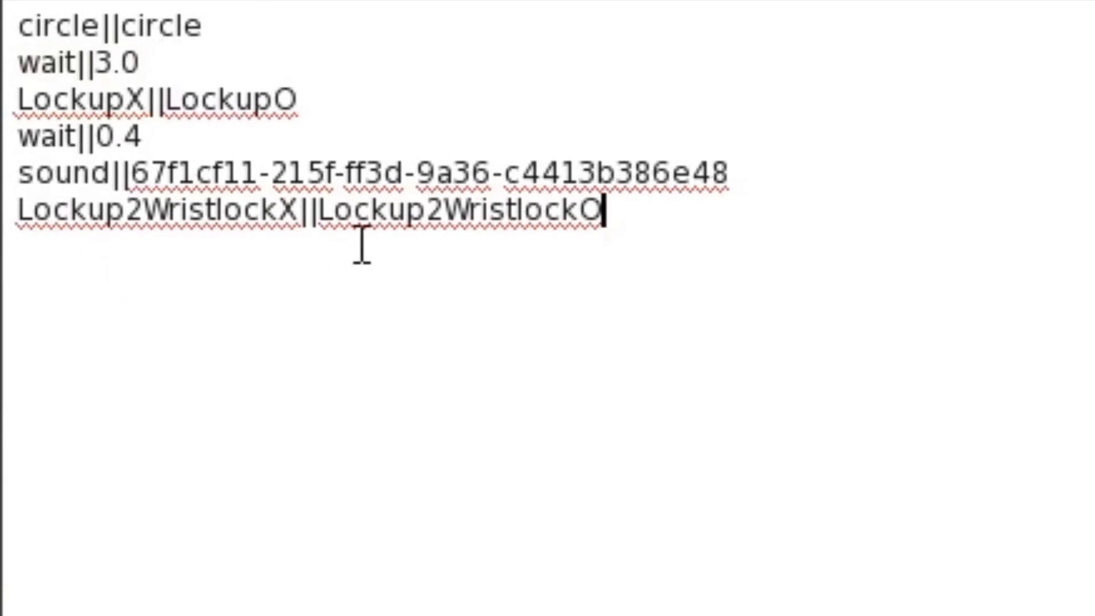
{"action": "key", "text": "Return"}
{"action": "key", "text": "ctrl+v"}
{"action": "double_click", "coordinate": [109, 248]}
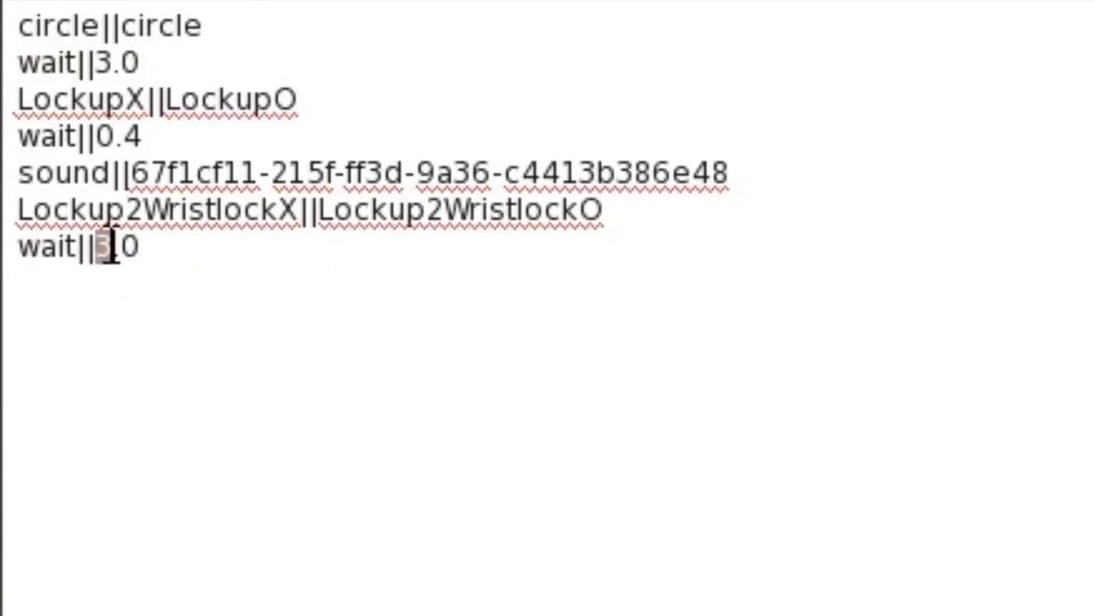
{"action": "type", "text": "2"}
{"action": "left_click", "coordinate": [374, 340]}
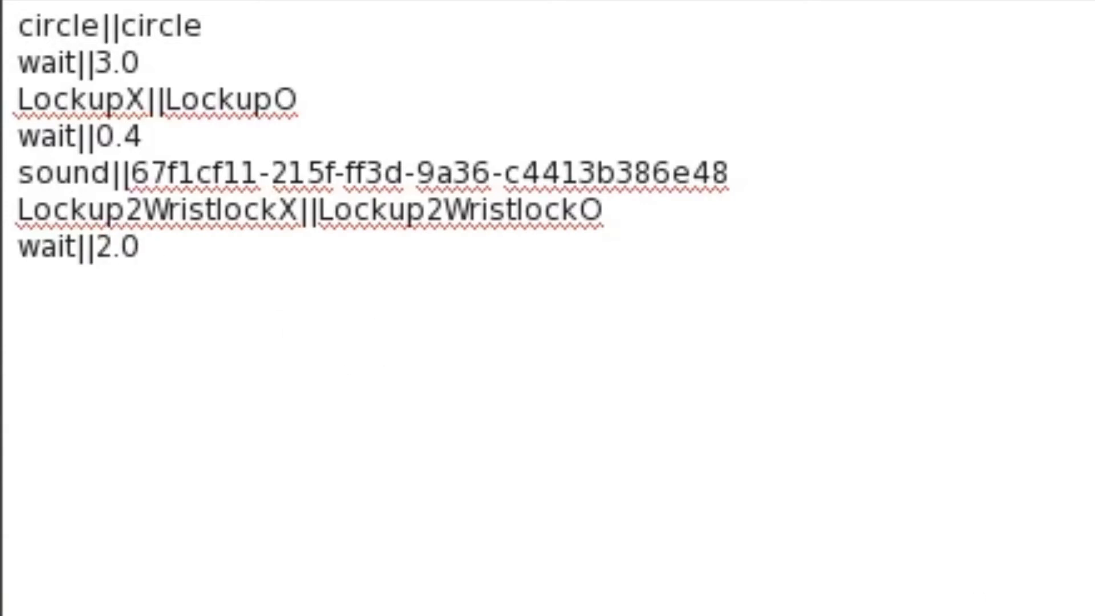
Search the inventory for "wristlock" and copy Wristlock2ArmdragTakedownX||Wristlock2ArmdragTakedownO from the active Wristlock 2 Armdrag Takedown gesture into the notecard below wait||2.0.
{"action": "key", "text": "ctrl+i"}
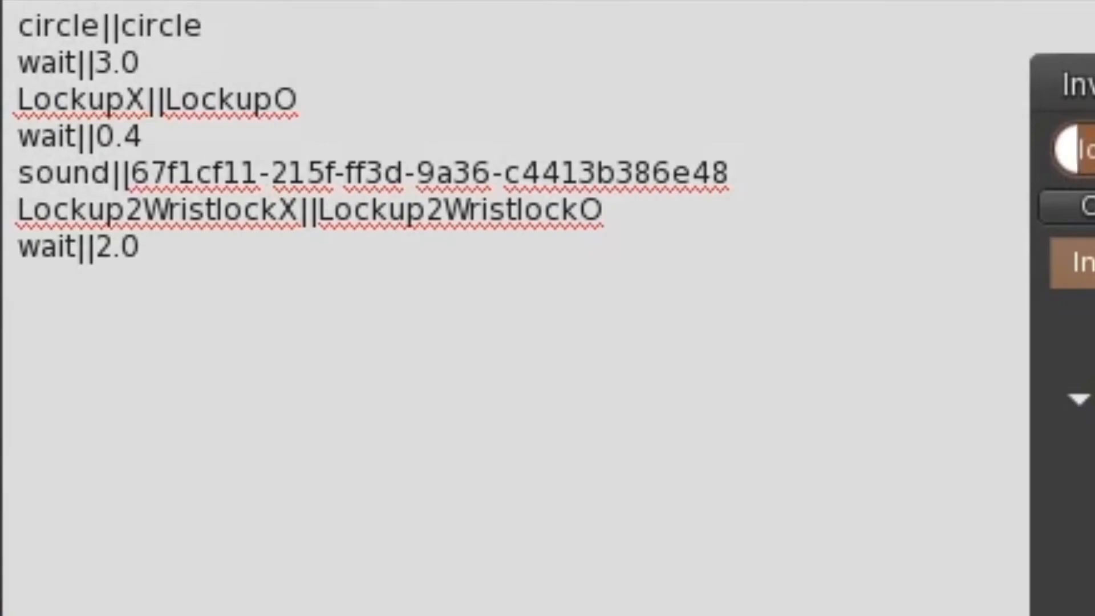
{"action": "type", "text": "wristlock"}
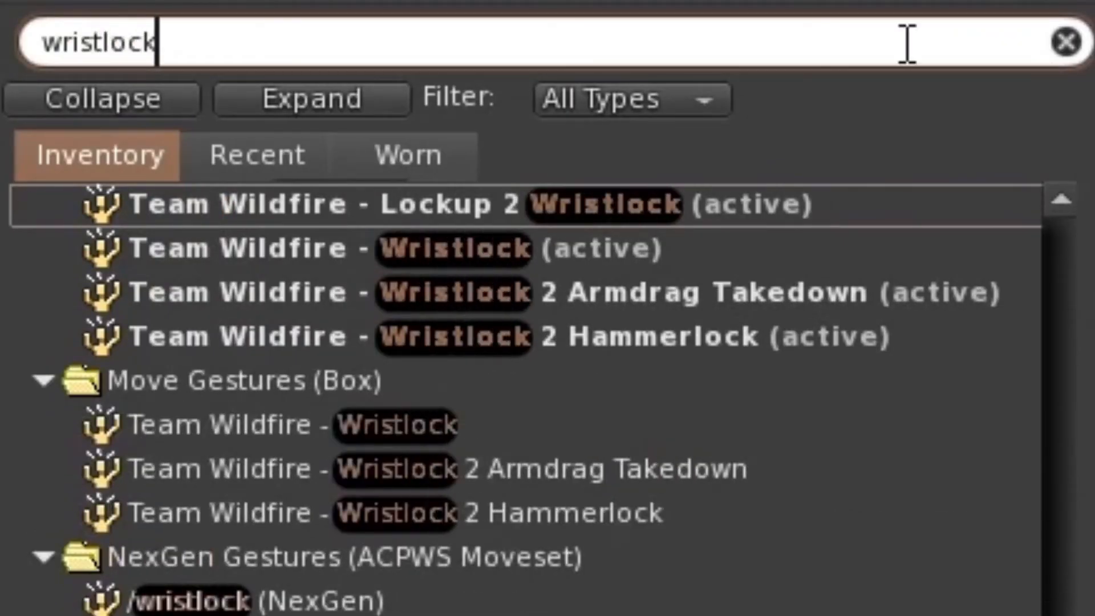
{"action": "double_click", "coordinate": [716, 293]}
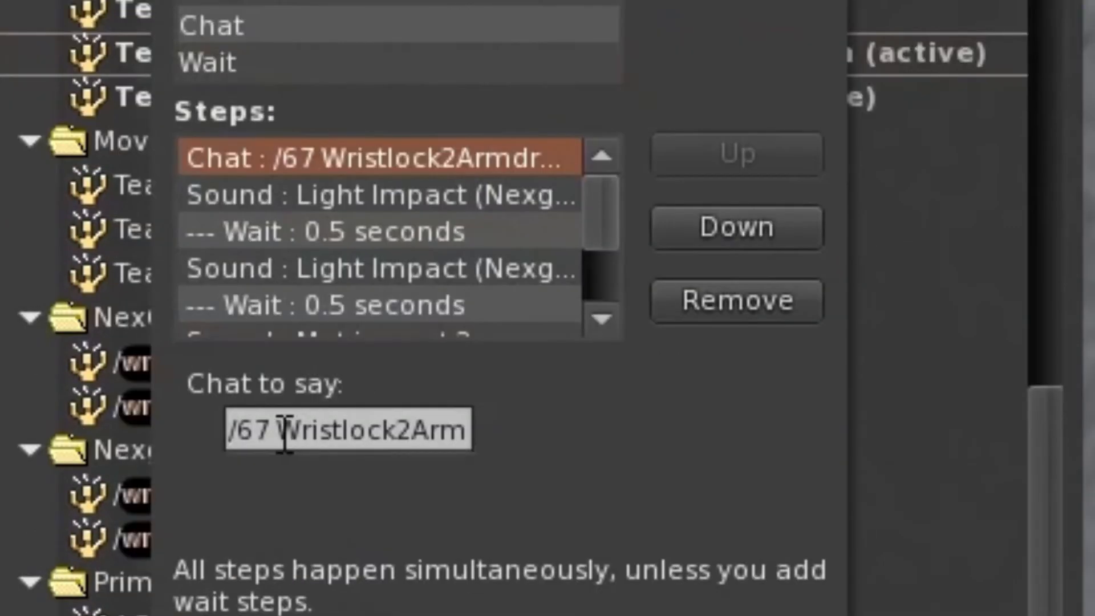
{"action": "left_click_drag", "start_coordinate": [284, 433], "coordinate": [974, 452]}
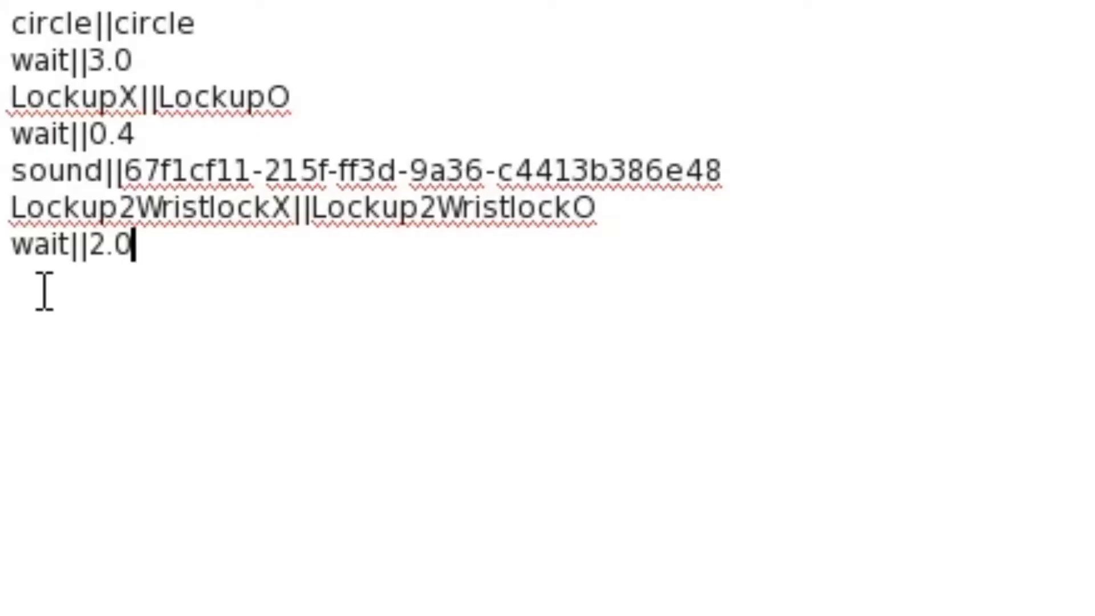
{"action": "middle_click", "coordinate": [43, 289]}
Duplicate the wait||2.0 line below the Wristlock2ArmdragTakedown line and change the copy to wait||4.0.
{"action": "left_click_drag", "start_coordinate": [184, 247], "coordinate": [11, 245]}
{"action": "key", "text": "ctrl+c"}
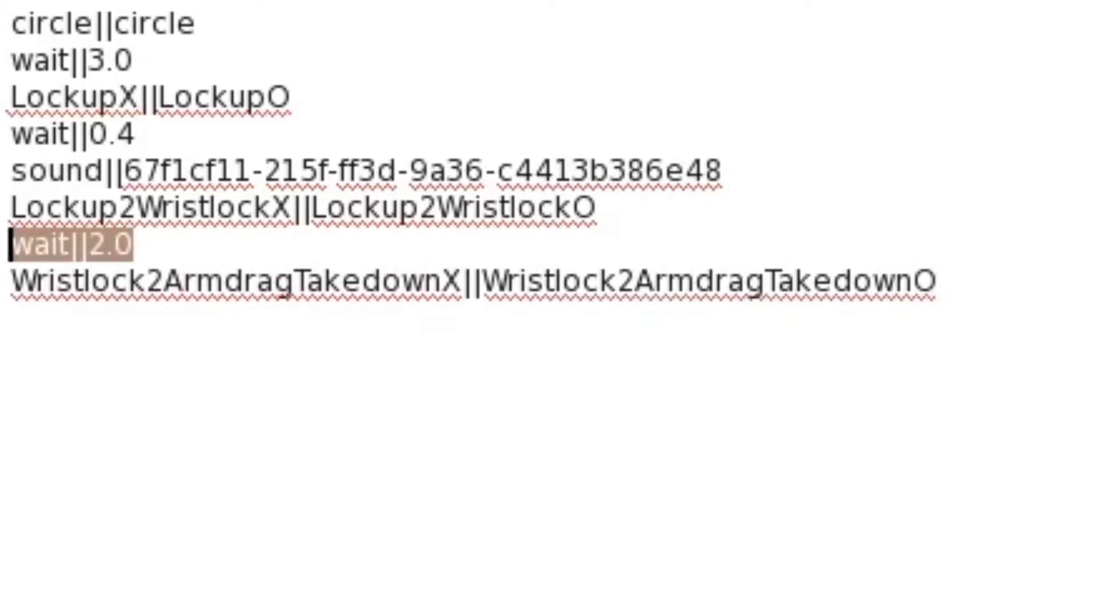
{"action": "left_click", "coordinate": [969, 287]}
{"action": "key", "text": "ctrl+v"}
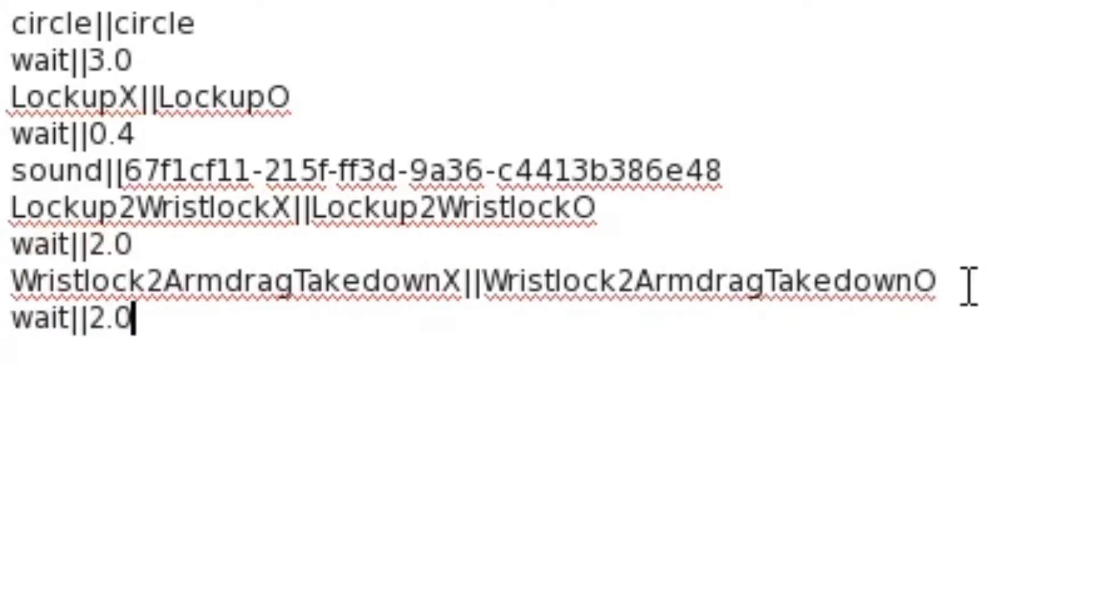
{"action": "left_click_drag", "start_coordinate": [87, 328], "coordinate": [104, 328]}
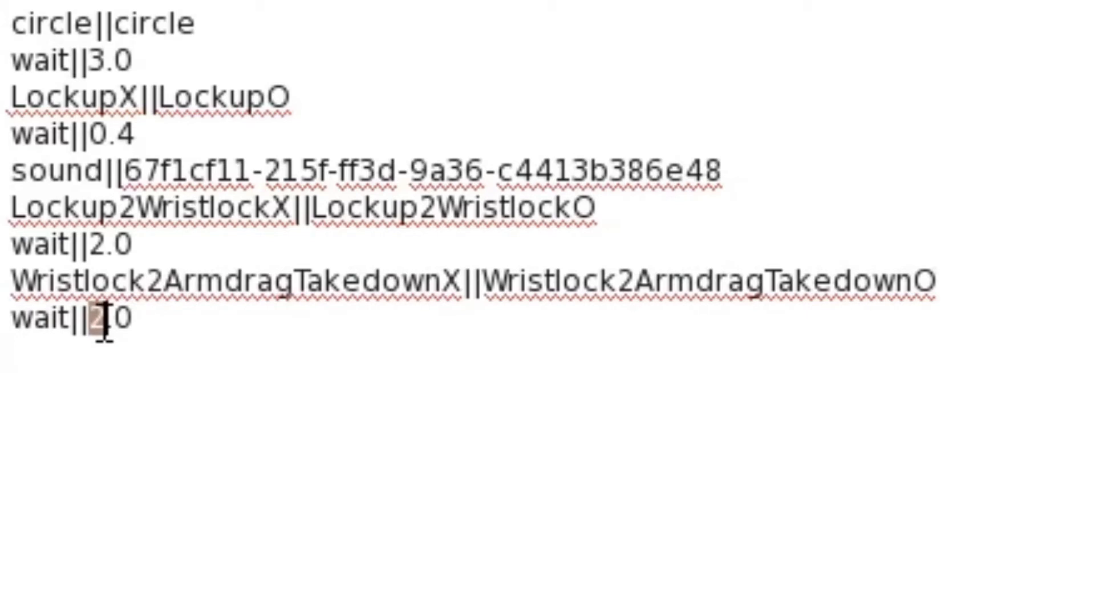
{"action": "type", "text": "4"}
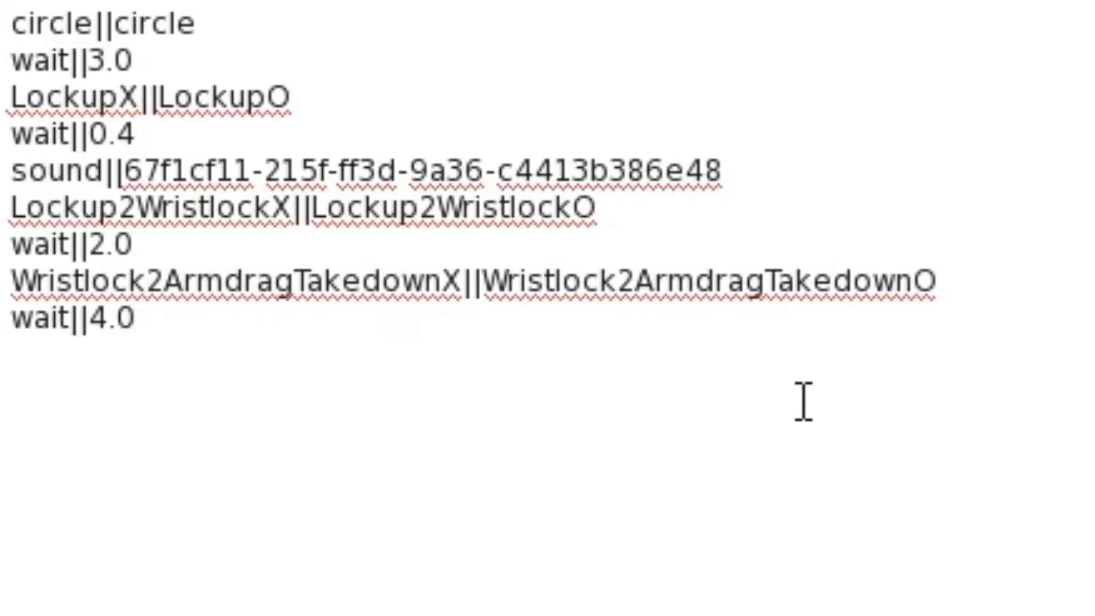
Change the notecard's last wait line to wait||0.5 to match the first wait in the Armdrag Takedown gesture.
{"action": "left_click_drag", "start_coordinate": [91, 320], "coordinate": [109, 324]}
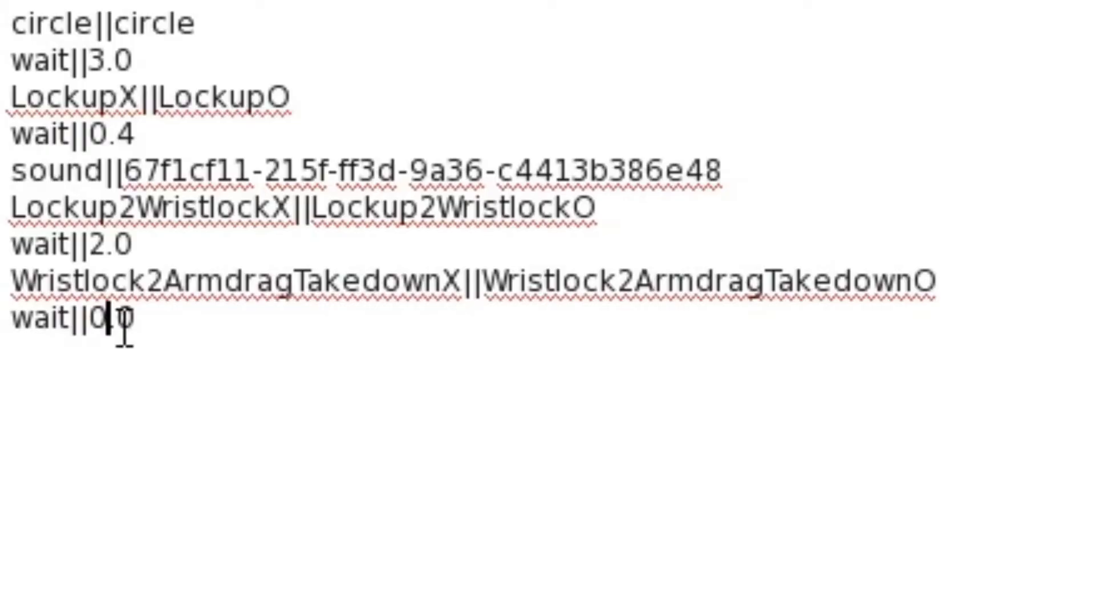
{"action": "left_click_drag", "start_coordinate": [117, 319], "coordinate": [142, 325]}
{"action": "type", "text": "5"}
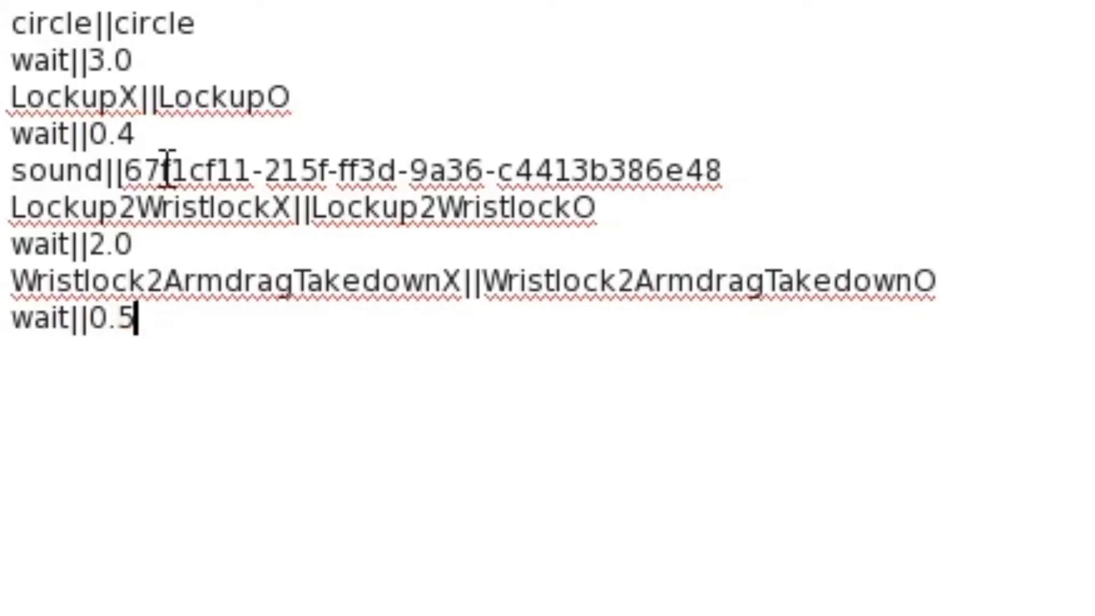
Duplicate the sound line from the Lockup section below the notecard's last wait||0.5 line.
{"action": "left_click_drag", "start_coordinate": [780, 168], "coordinate": [9, 171]}
{"action": "key", "text": "ctrl+c"}
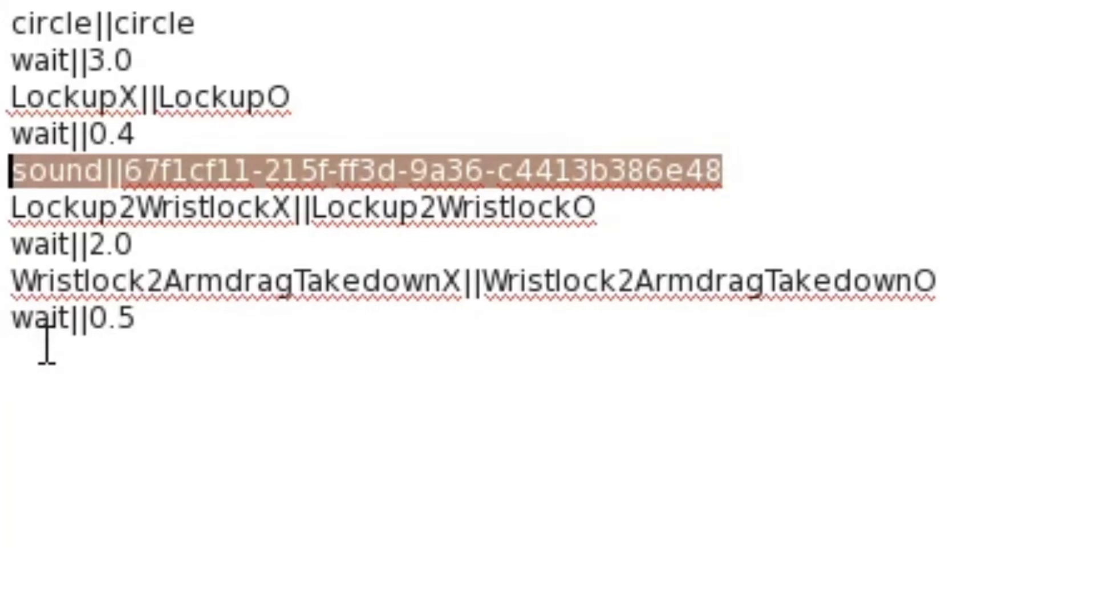
{"action": "left_click", "coordinate": [42, 365]}
{"action": "key", "text": "Return"}
{"action": "key", "text": "ctrl+v"}
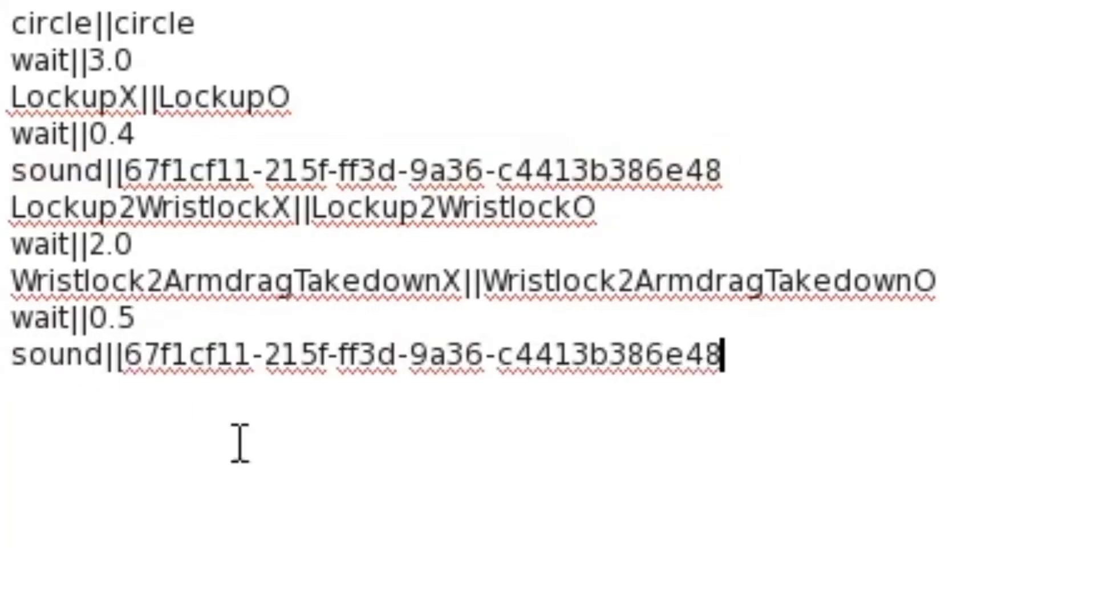
Search the inventory for "mat im" and copy the asset UUID of the Mat impact 1 sound in the 2k15 sounds folder.
{"action": "left_click", "coordinate": [947, 74]}
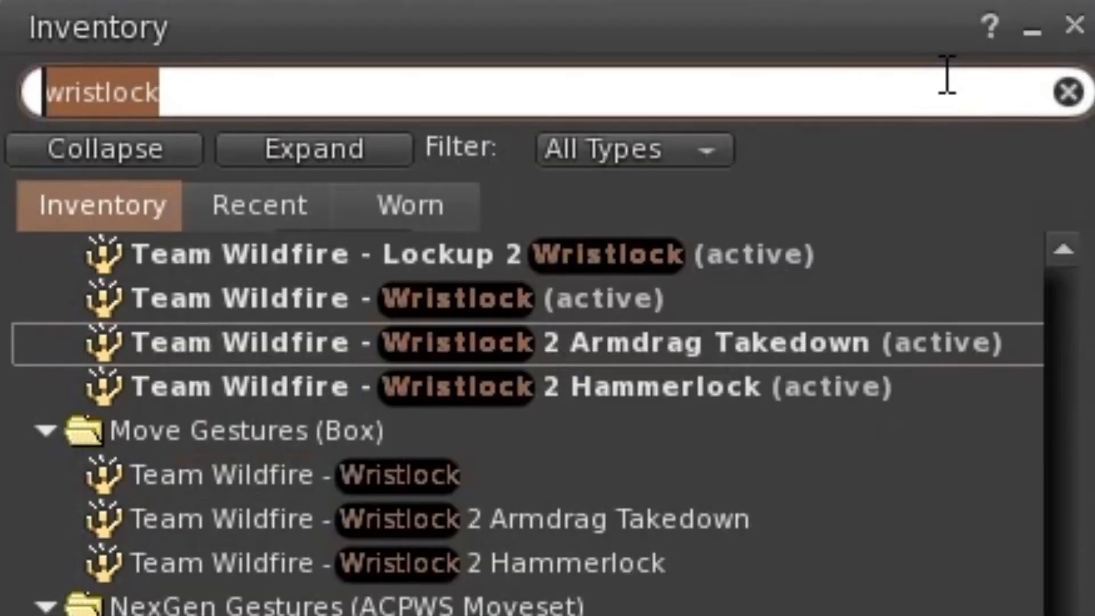
{"action": "type", "text": "m"}
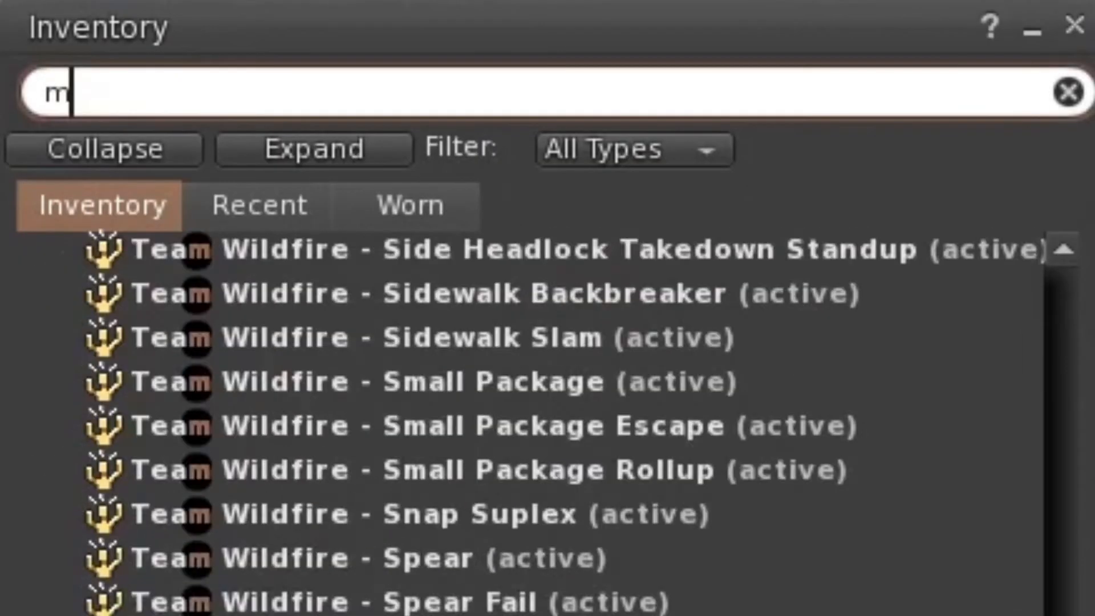
{"action": "type", "text": "at im"}
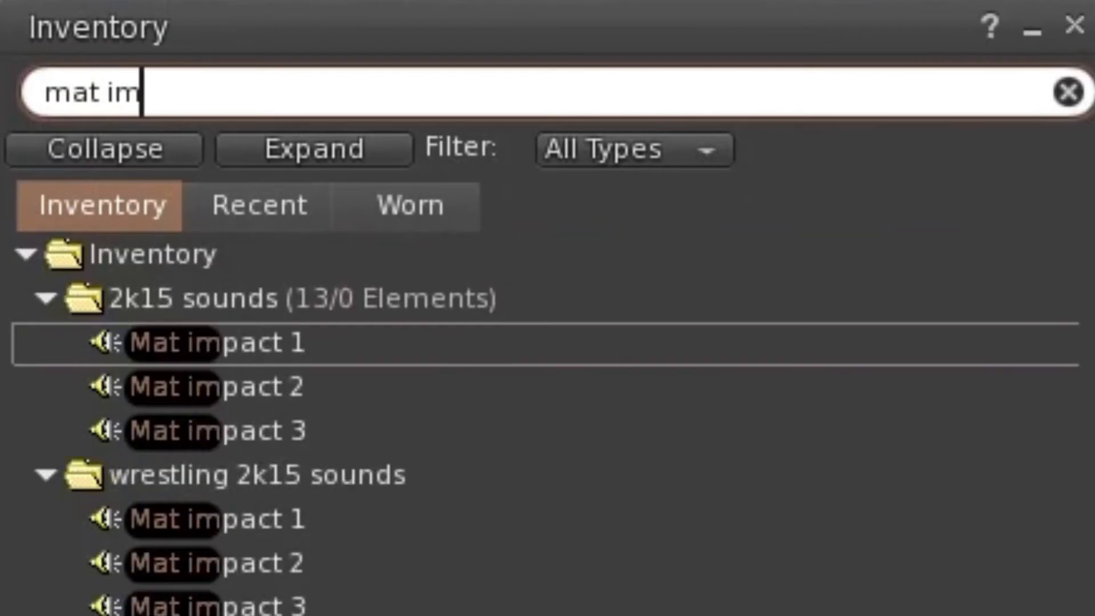
{"action": "double_click", "coordinate": [464, 295]}
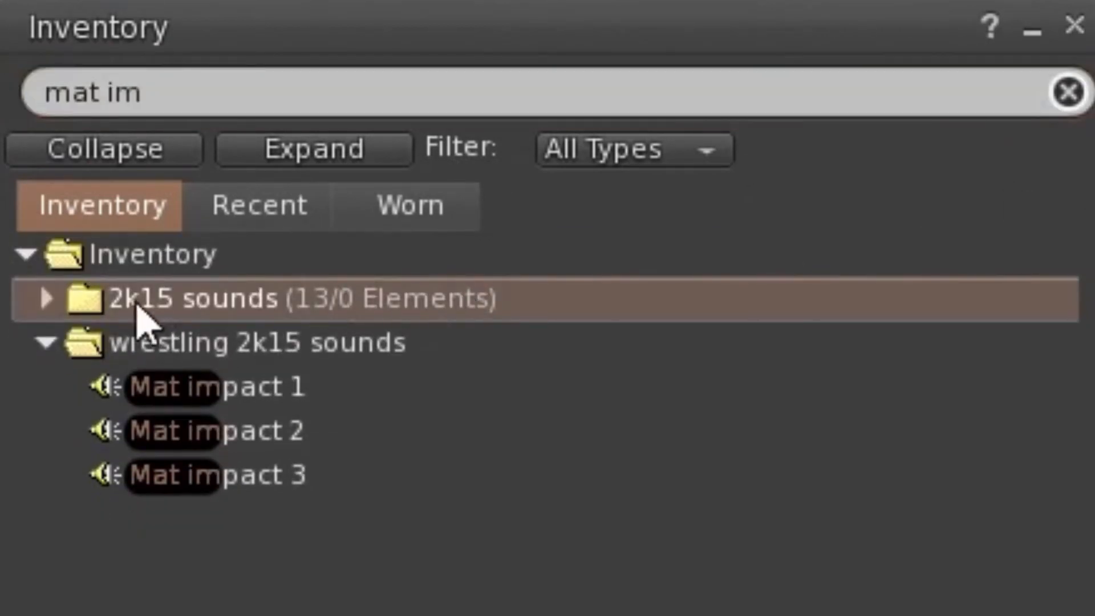
{"action": "left_click", "coordinate": [50, 301]}
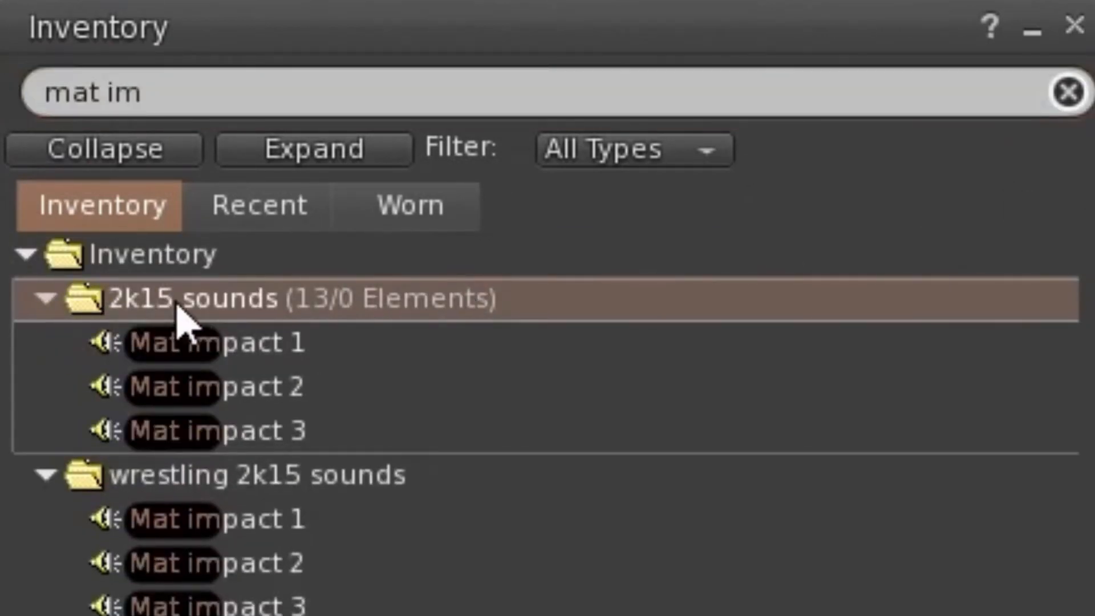
{"action": "left_click", "coordinate": [164, 94]}
{"action": "key", "text": "BackSpace"}
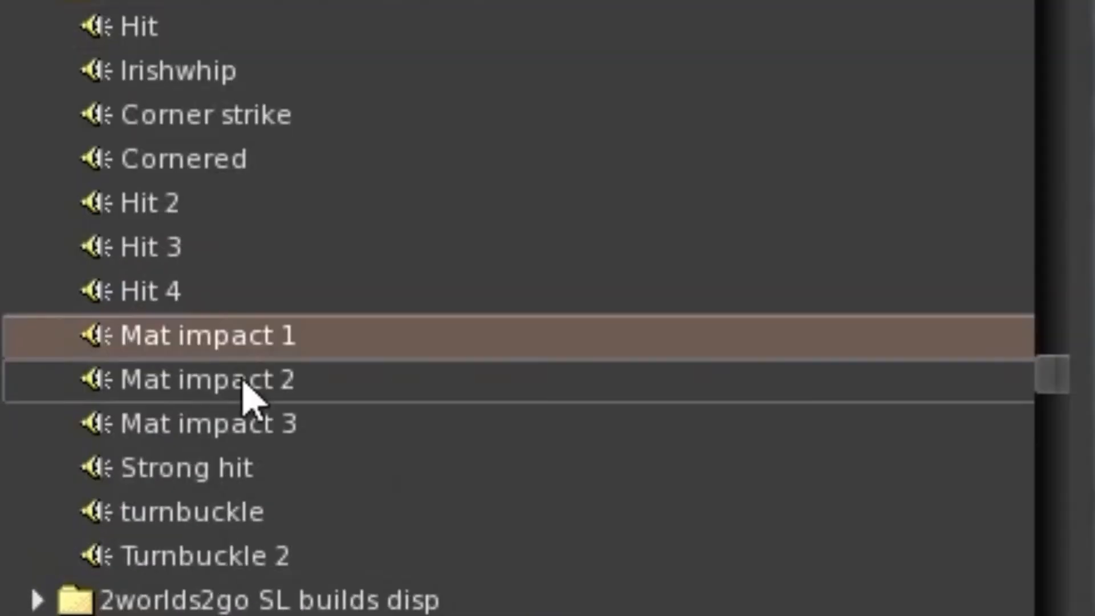
{"action": "right_click", "coordinate": [290, 338]}
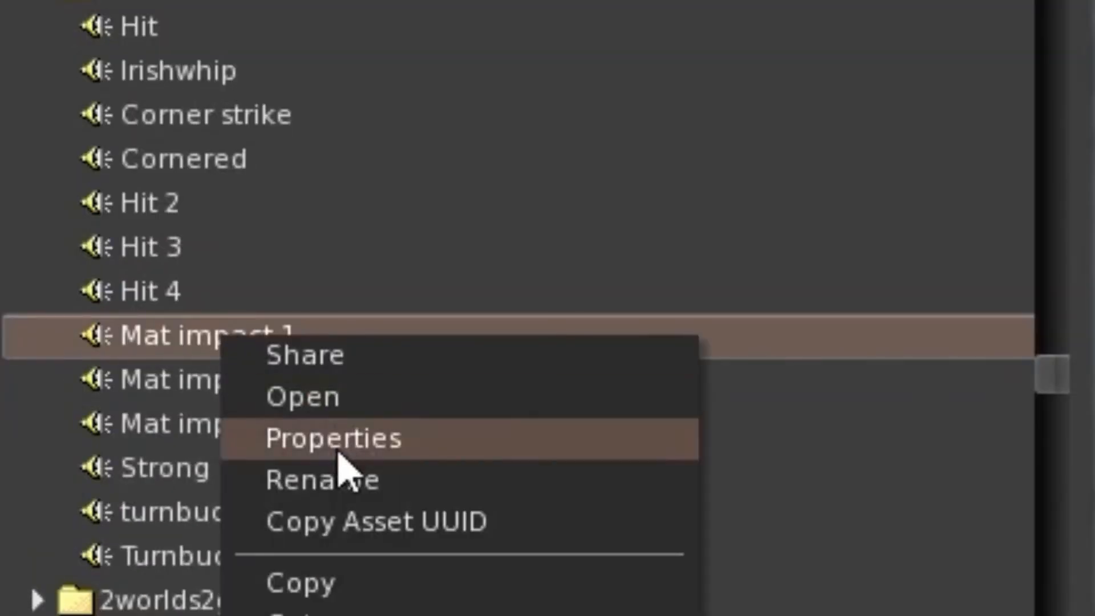
{"action": "left_click", "coordinate": [379, 523]}
{"action": "left_click", "coordinate": [365, 349]}
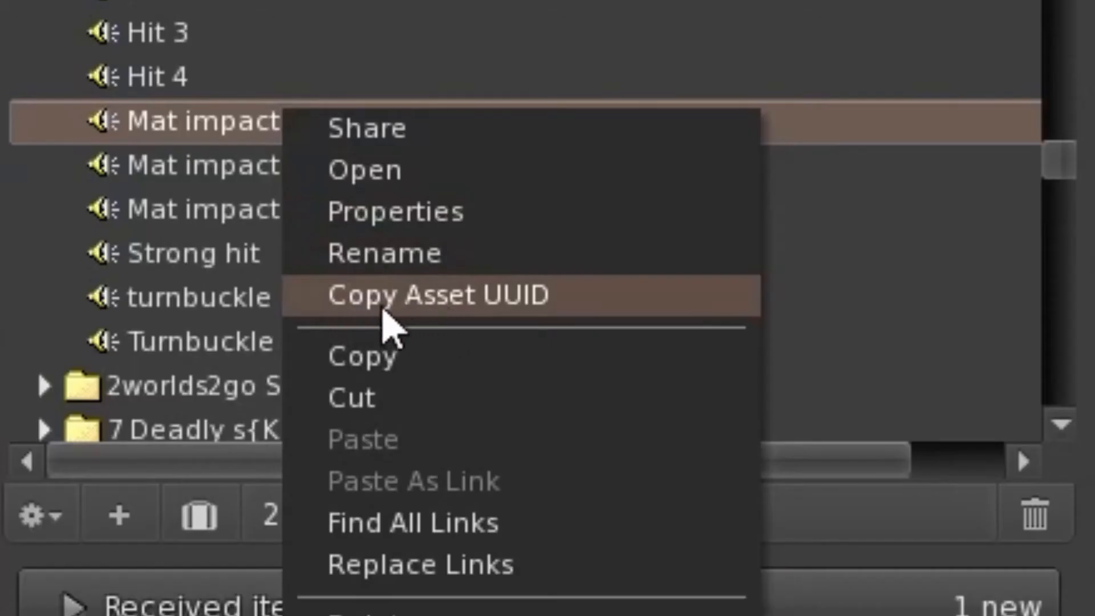
{"action": "left_click", "coordinate": [451, 294]}
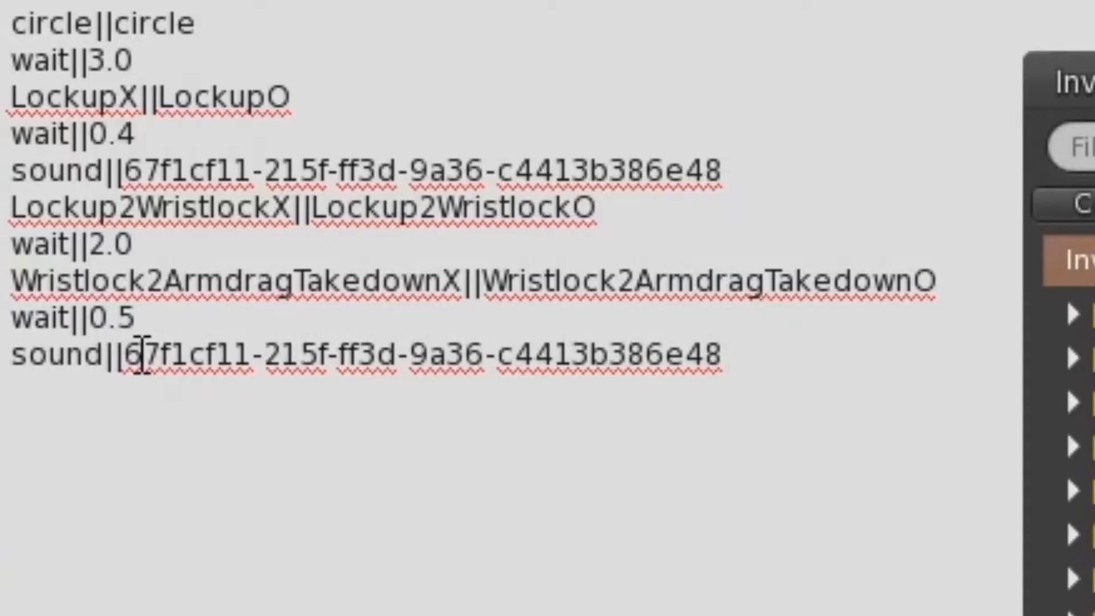
Replace the UUID in the notecard's last sound line with the copied Mat impact 1 UUID and save the notecard.
{"action": "left_click_drag", "start_coordinate": [124, 355], "coordinate": [351, 388]}
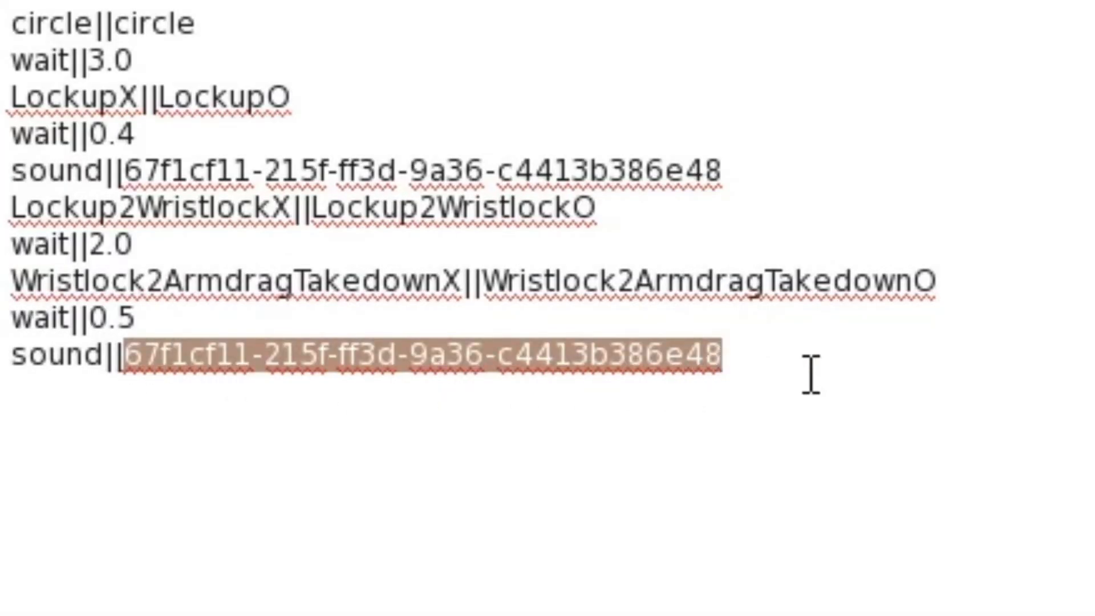
{"action": "key", "text": "ctrl+v"}
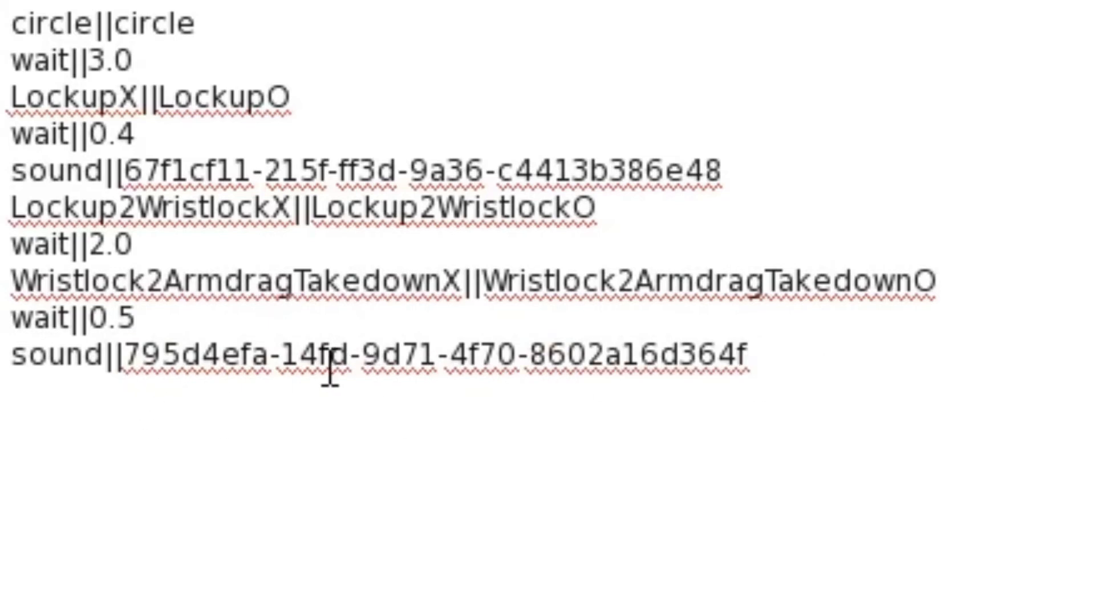
{"action": "key", "text": "ctrl+s"}
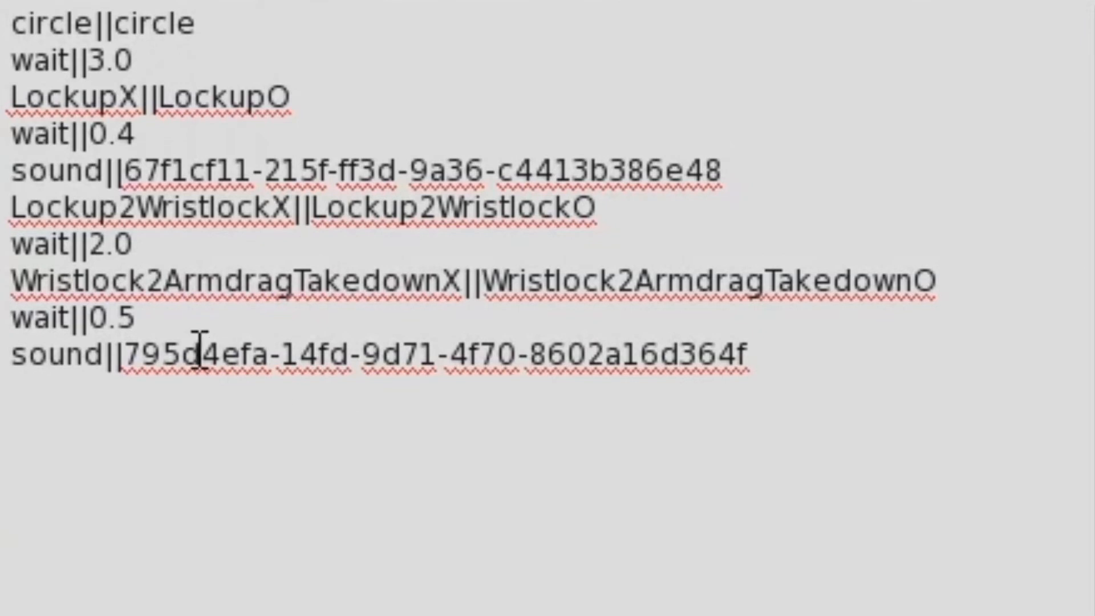
Duplicate the wait||0.5 line below the Mat impact sound line, change the copy to wait||4.0 and save the notecard.
{"action": "left_click_drag", "start_coordinate": [167, 318], "coordinate": [10, 318]}
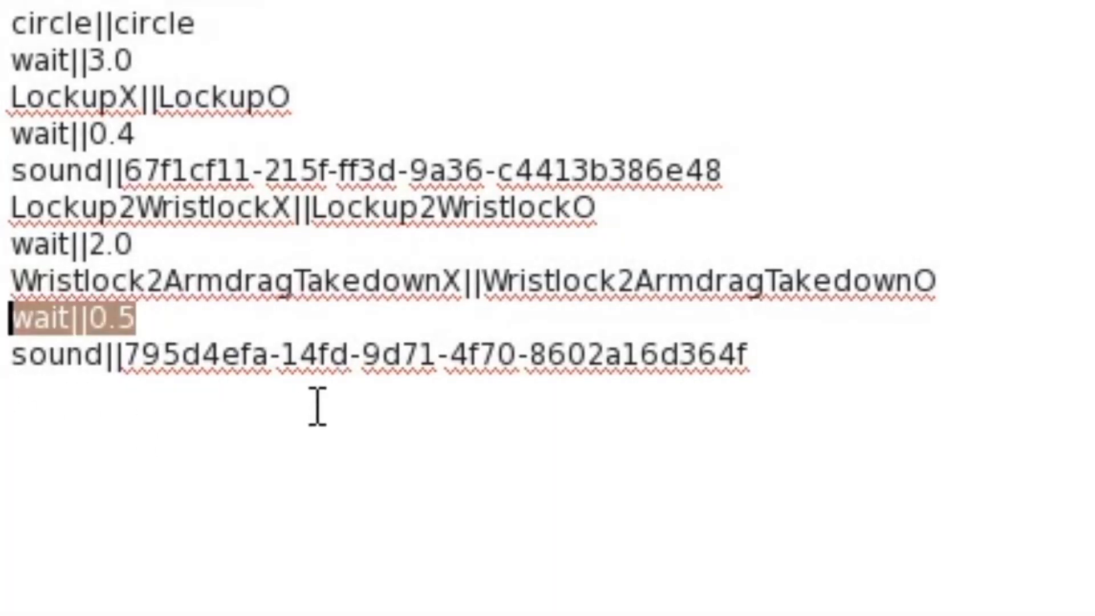
{"action": "left_click", "coordinate": [778, 371]}
{"action": "key", "text": "ctrl+v"}
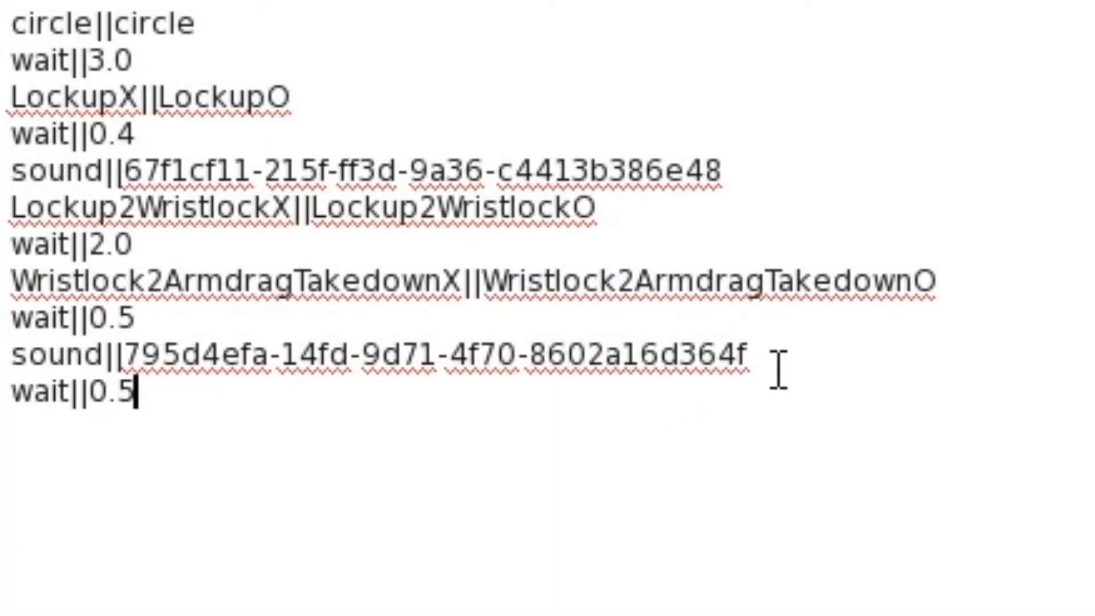
{"action": "left_click_drag", "start_coordinate": [91, 393], "coordinate": [147, 393]}
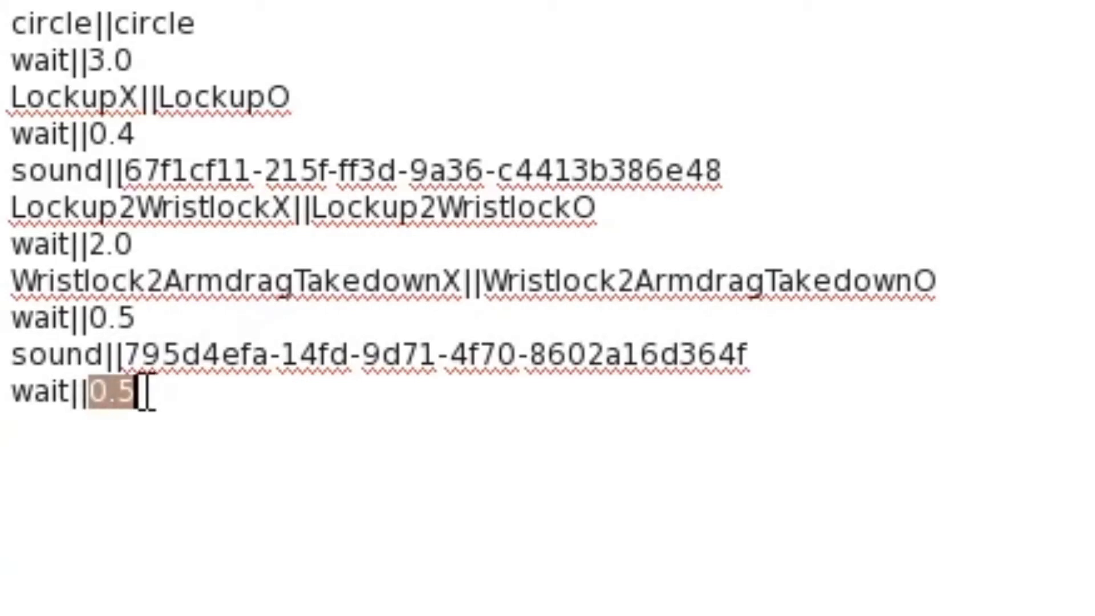
{"action": "type", "text": "4.0"}
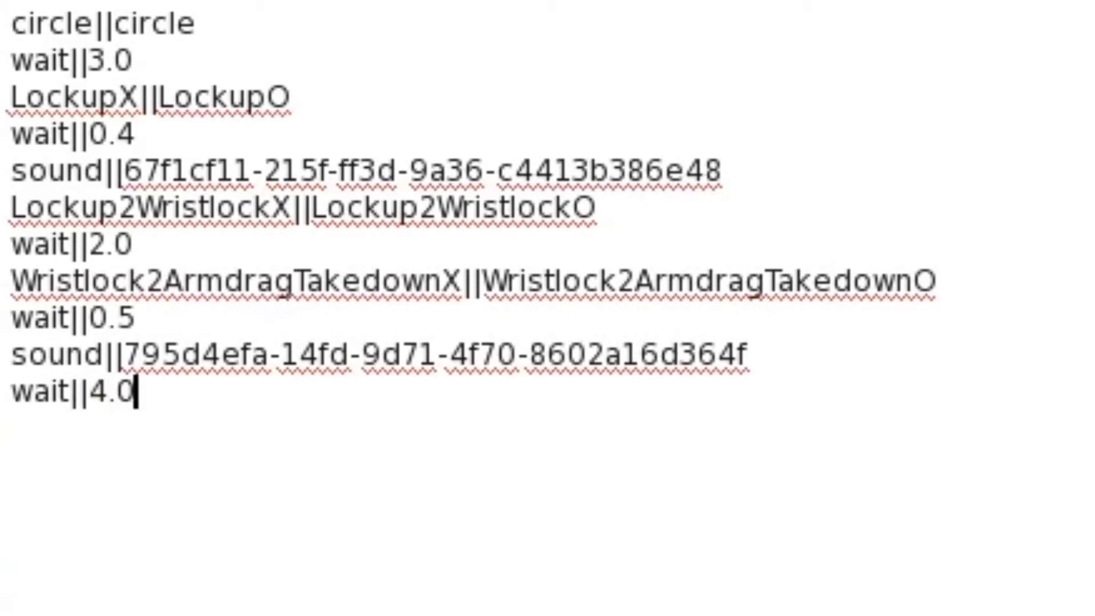
{"action": "key", "text": "ctrl+s"}
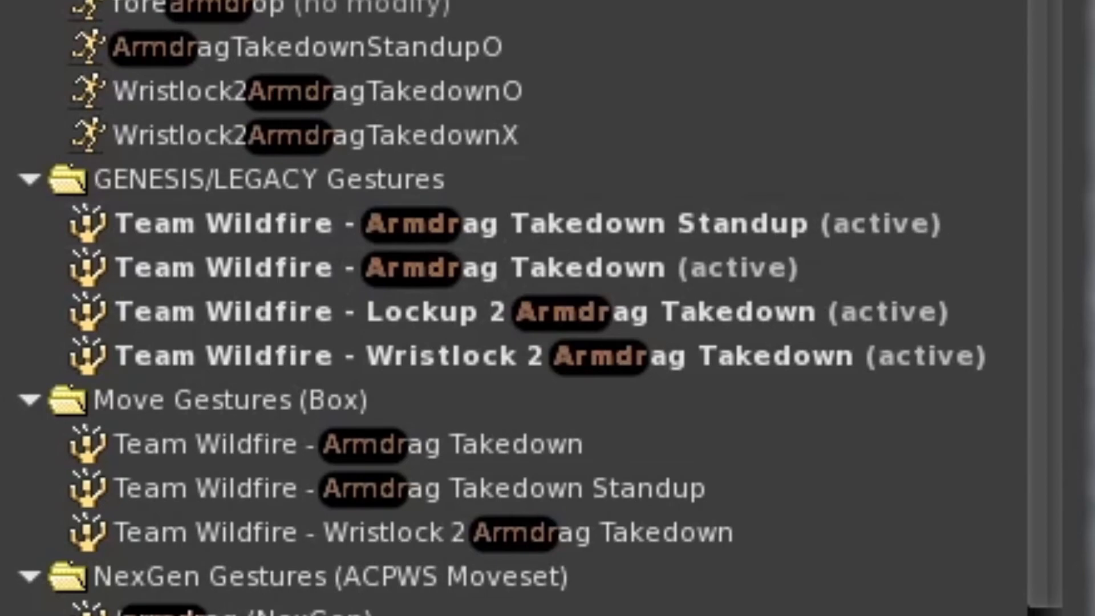
Search the inventory for "standup" and copy ArmdragTakedownStandupX||ArmdragTakedownStandupO from the Armdrag Takedown Standup gesture into the notecard below wait||4.0.
{"action": "type", "text": "standup"}
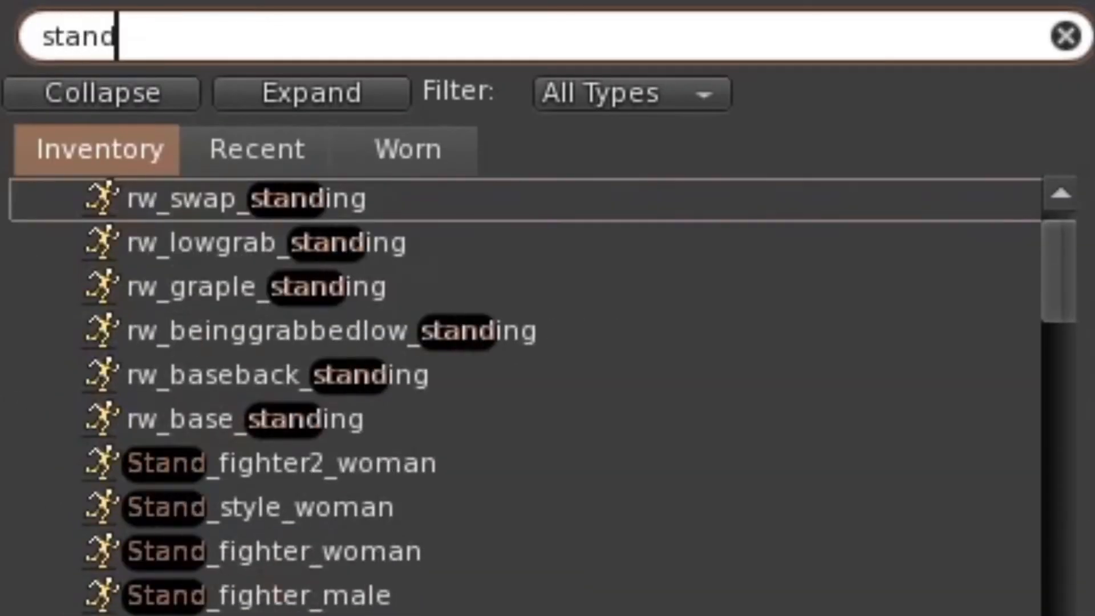
{"action": "scroll", "coordinate": [655, 297], "scroll_direction": "down", "scroll_amount": 5}
{"action": "double_click", "coordinate": [641, 306]}
{"action": "left_click_drag", "start_coordinate": [274, 247], "coordinate": [593, 232]}
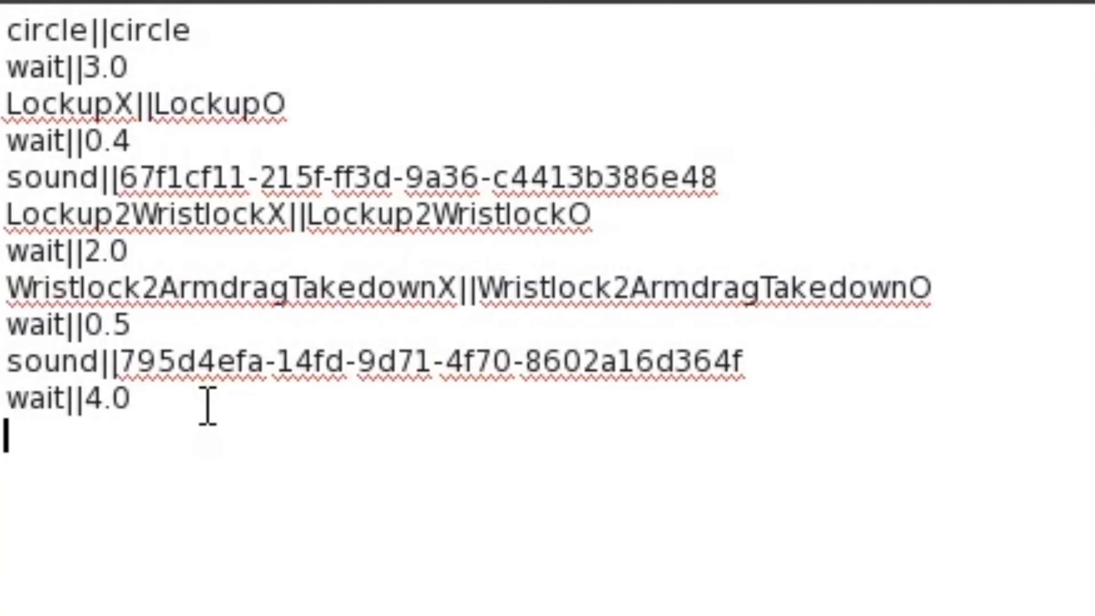
{"action": "key", "text": "ctrl+v"}
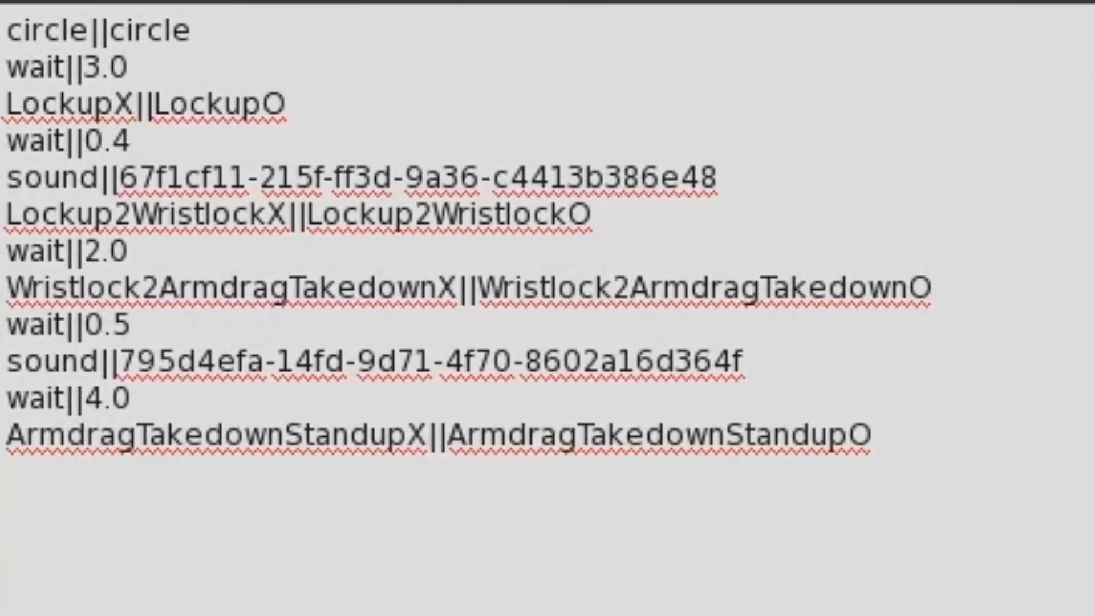
Add a wait||4.0 line below the ArmdragTakedownStandup line in the notecard.
{"action": "left_click", "coordinate": [906, 434]}
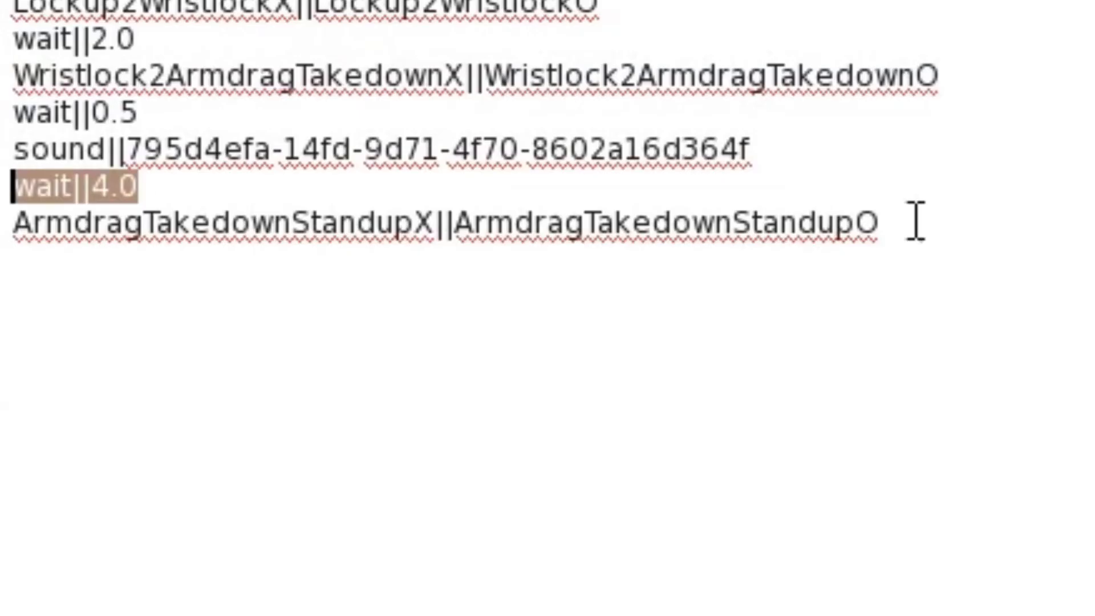
{"action": "left_click", "coordinate": [969, 221]}
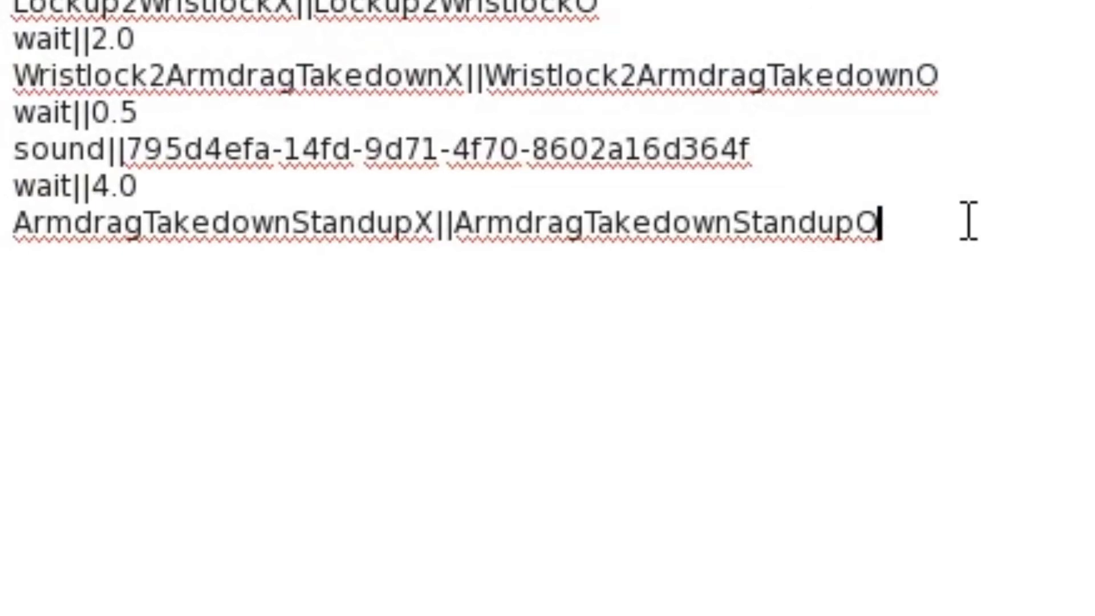
{"action": "key", "text": "Return"}
{"action": "key", "text": "ctrl+v"}
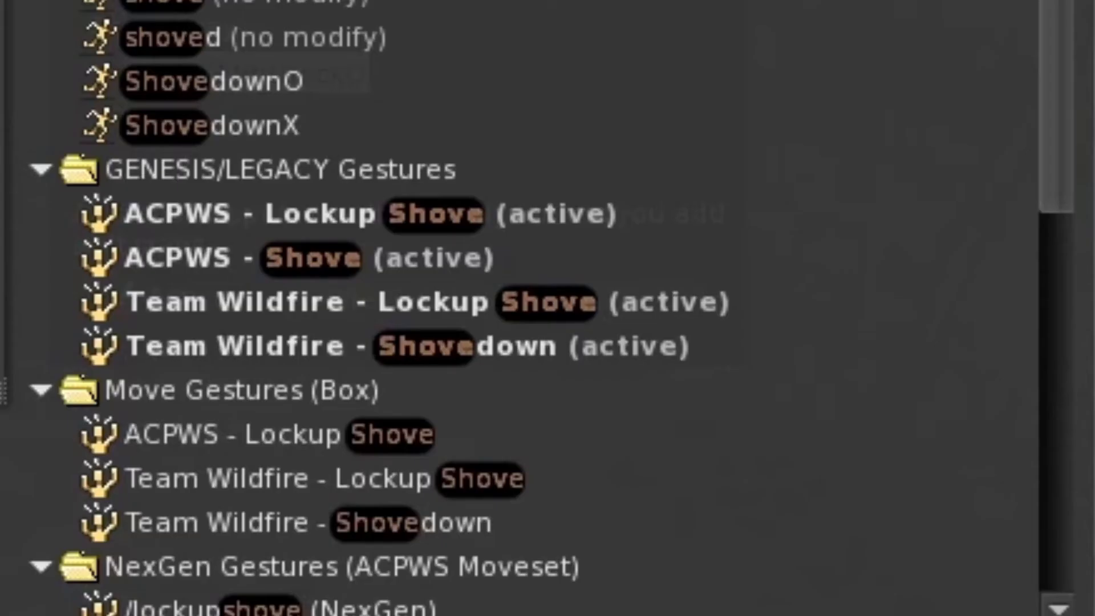
Copy shove||shoved from the active ACPWS - Shove gesture into the notecard below the last wait||4.0 line.
{"action": "left_click", "coordinate": [494, 237]}
{"action": "double_click", "coordinate": [453, 276]}
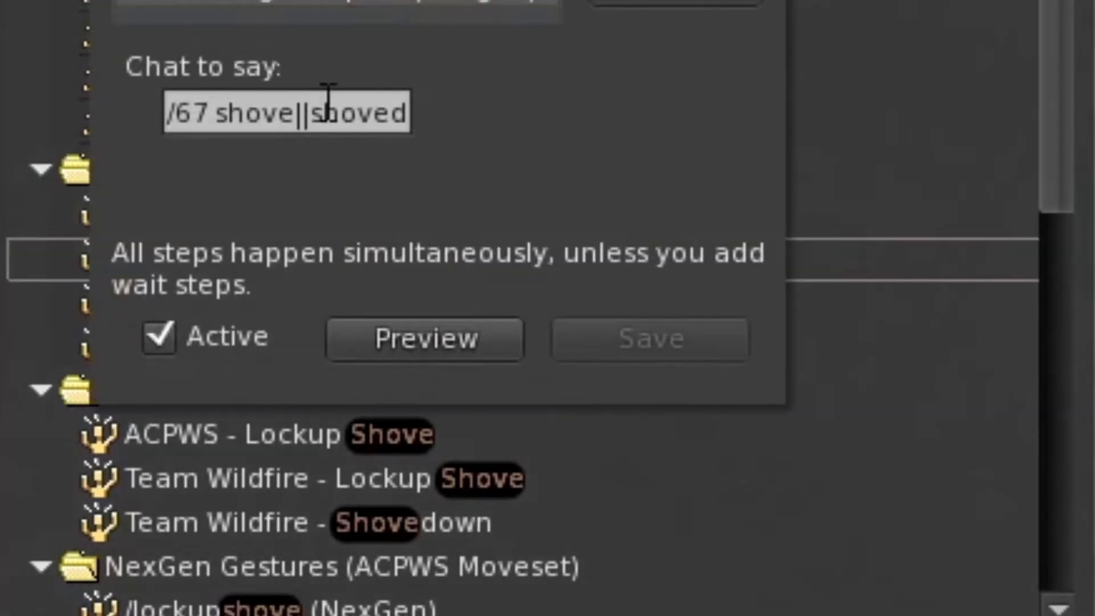
{"action": "left_click_drag", "start_coordinate": [216, 114], "coordinate": [506, 122]}
{"action": "key", "text": "ctrl+c"}
{"action": "key", "text": "alt+Tab"}
{"action": "key", "text": "Return"}
{"action": "key", "text": "ctrl+v"}
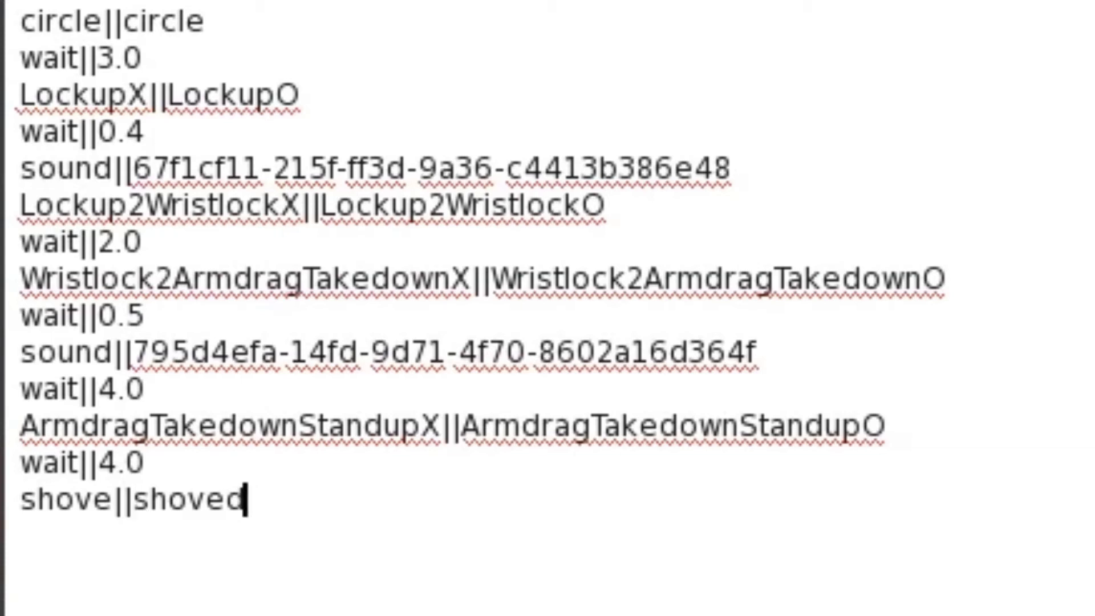
Duplicate the wait||4.0 line below shove||shoved and change the copy to wait||3.0.
{"action": "left_click", "coordinate": [150, 465]}
{"action": "key", "text": "shift+Home"}
{"action": "key", "text": "ctrl+c"}
{"action": "left_click", "coordinate": [349, 492]}
{"action": "key", "text": "Return"}
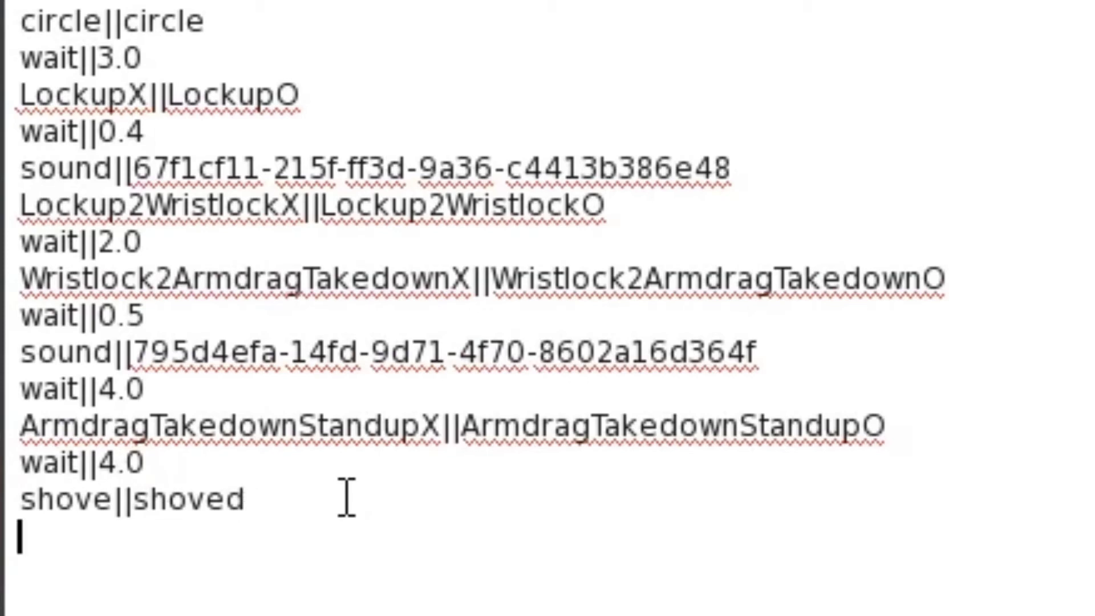
{"action": "key", "text": "ctrl+v"}
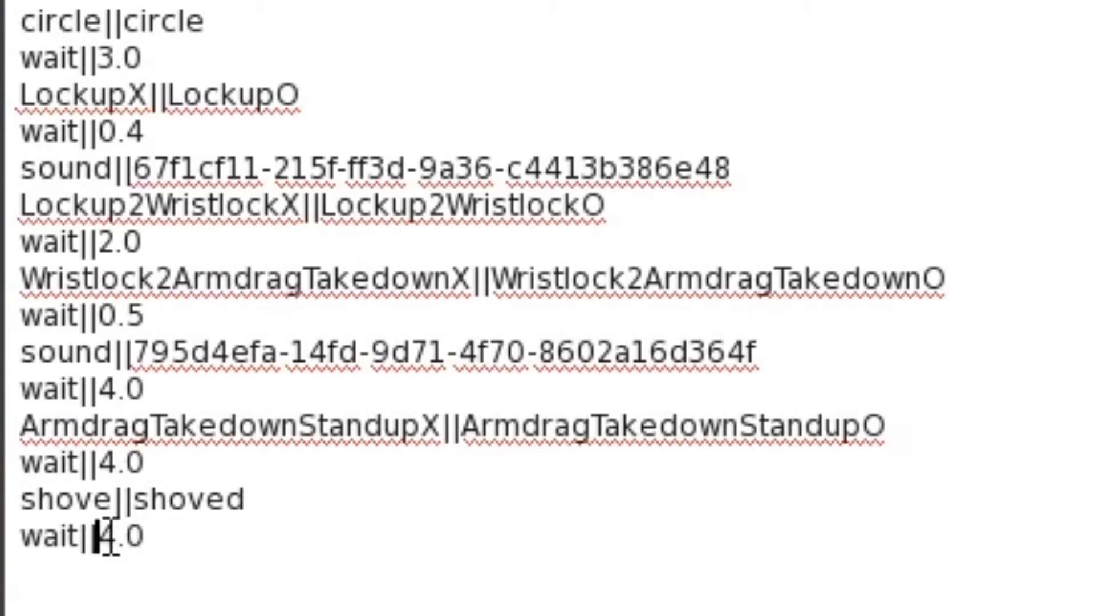
{"action": "left_click_drag", "start_coordinate": [98, 536], "coordinate": [116, 539]}
{"action": "type", "text": "3"}
{"action": "key", "text": "End"}
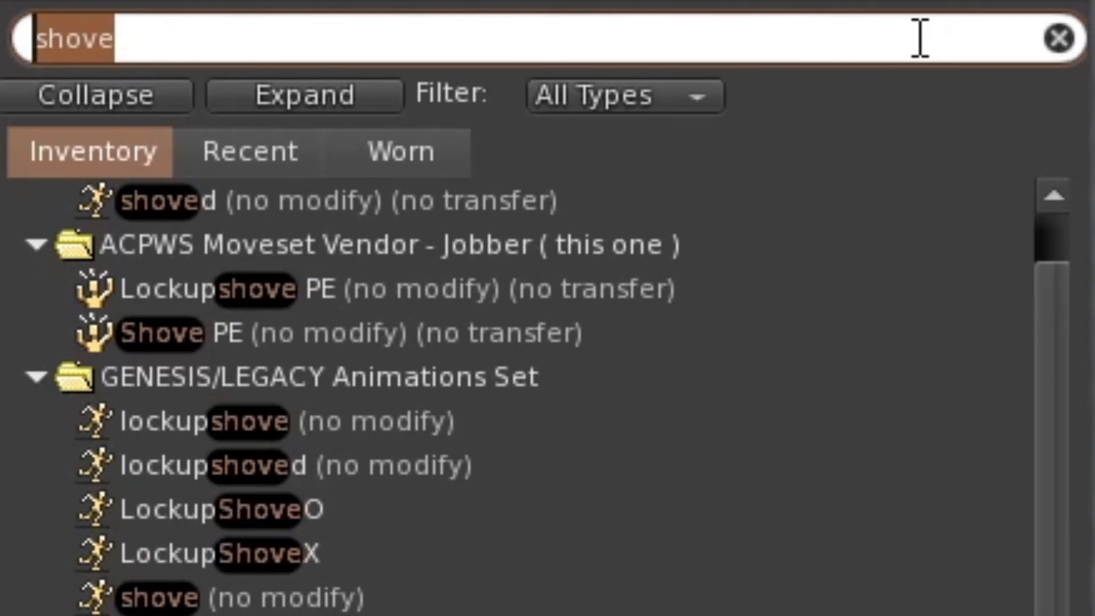
Search the inventory for "brass" and copy the getbrassknuckle animation's name into the notecard below wait||3.0.
{"action": "type", "text": "brass"}
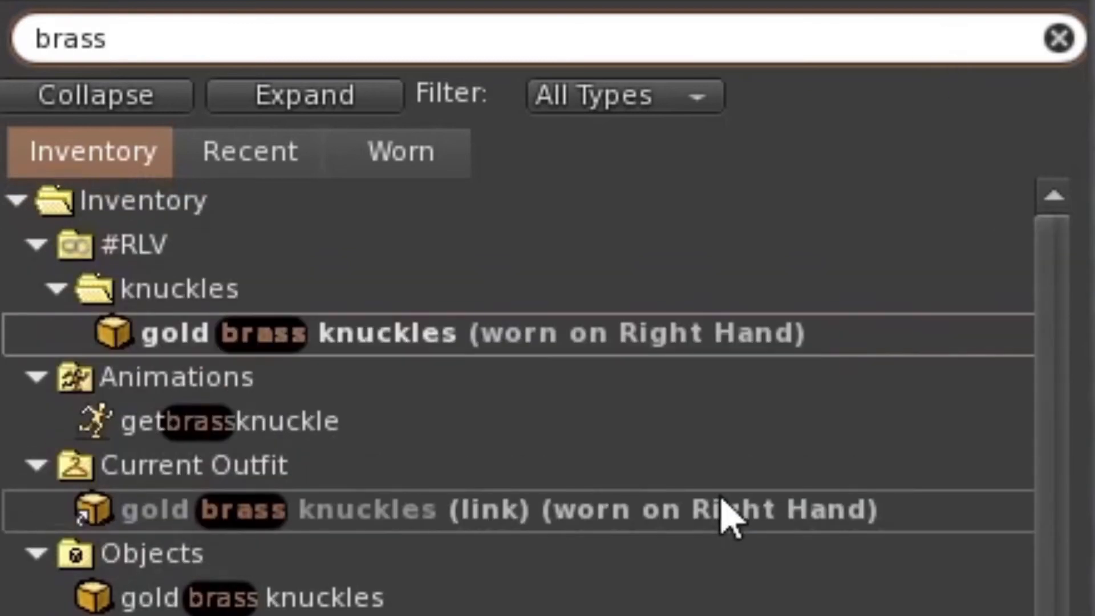
{"action": "left_click", "coordinate": [202, 439]}
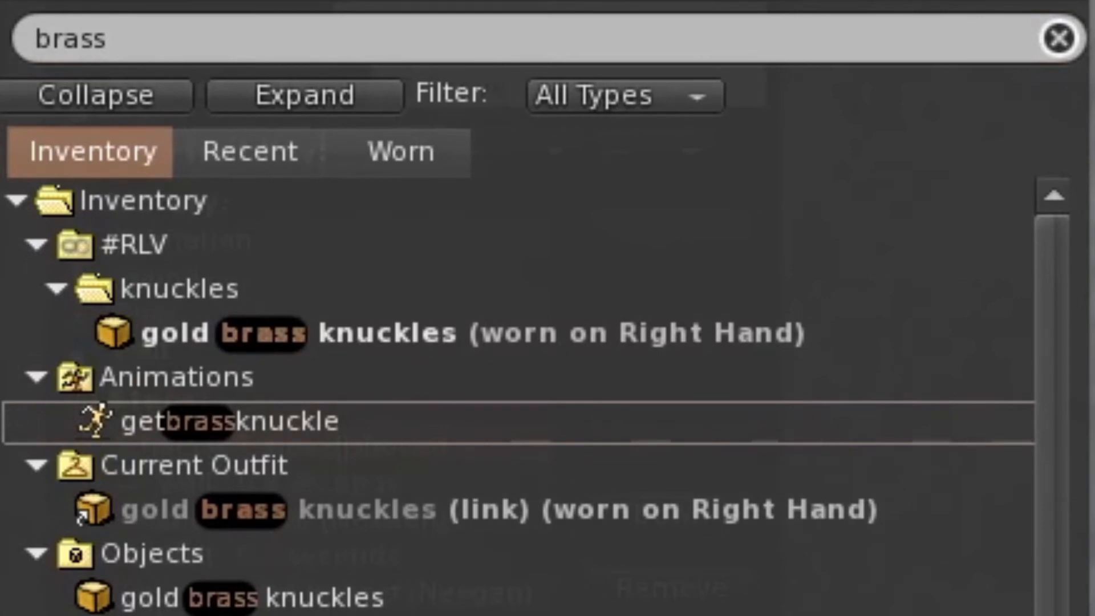
{"action": "left_click", "coordinate": [245, 422]}
{"action": "right_click", "coordinate": [203, 431]}
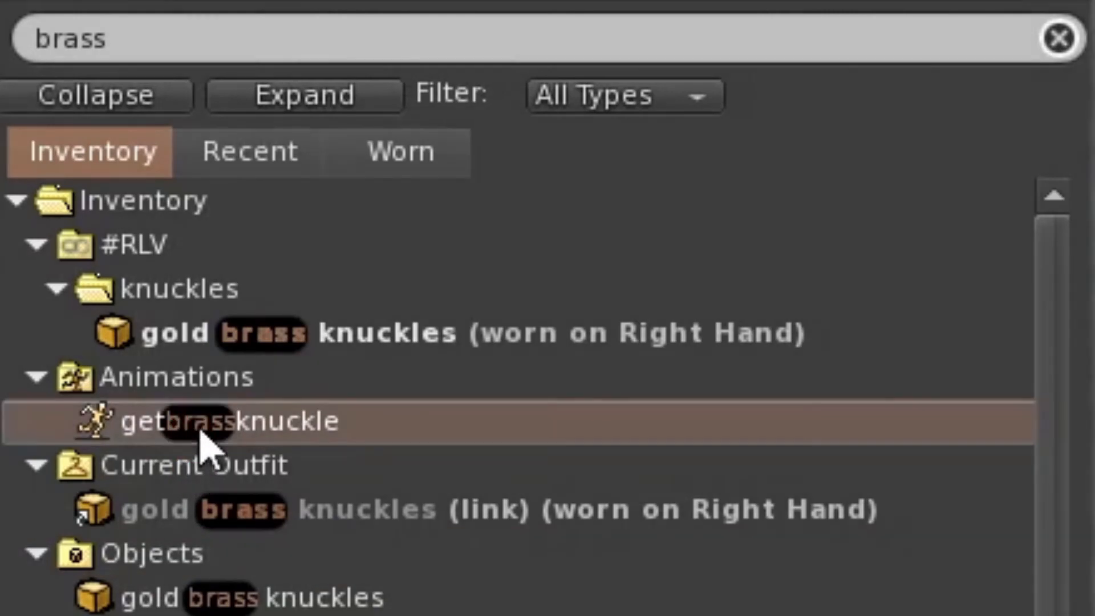
{"action": "left_click", "coordinate": [282, 562]}
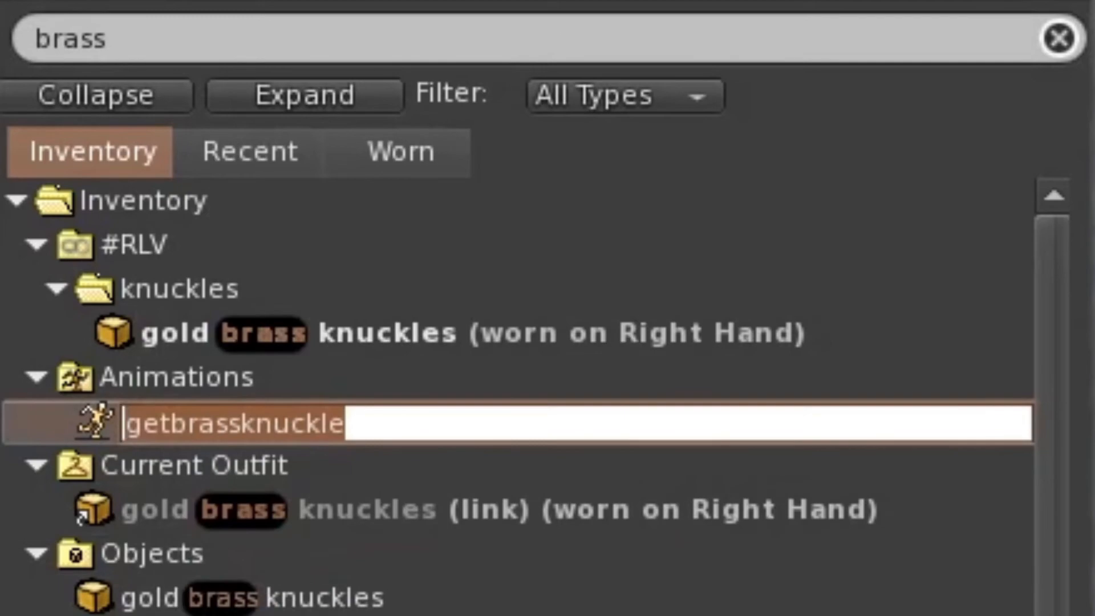
{"action": "key", "text": "Escape"}
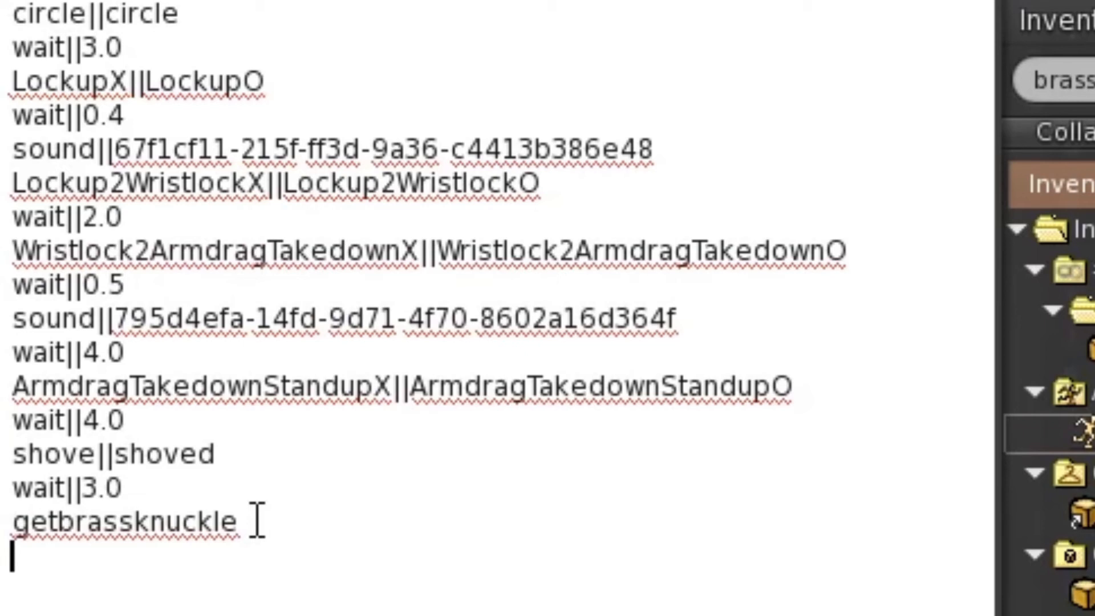
Add an addobj||knuckles line below getbrassknuckle, copying the name from the knuckles folder under #RLV in the inventory.
{"action": "key", "text": "Return"}
{"action": "type", "text": "add"}
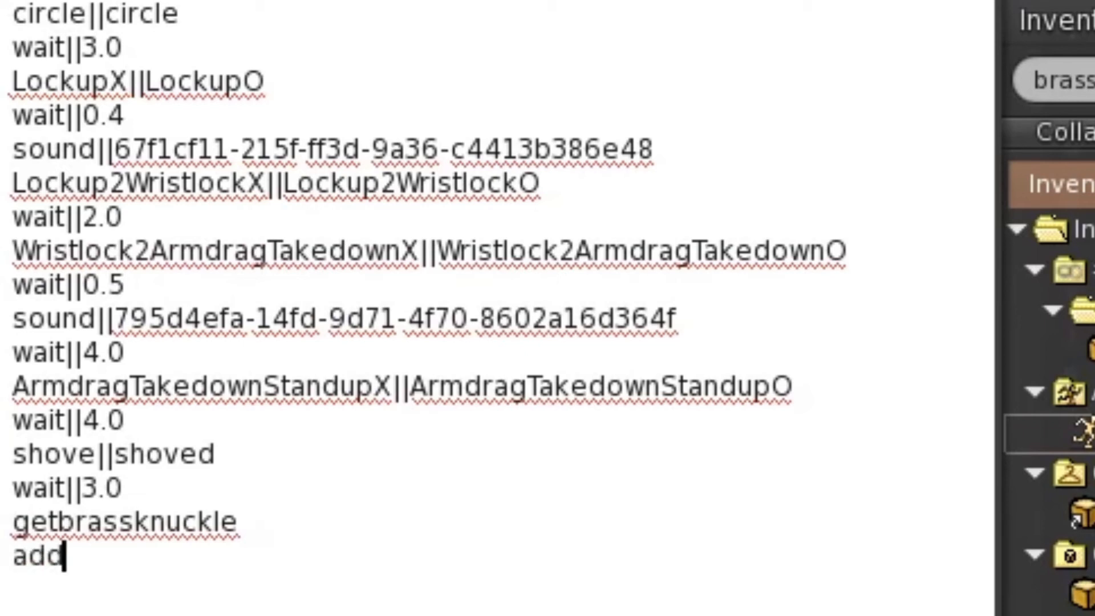
{"action": "type", "text": "obj||"}
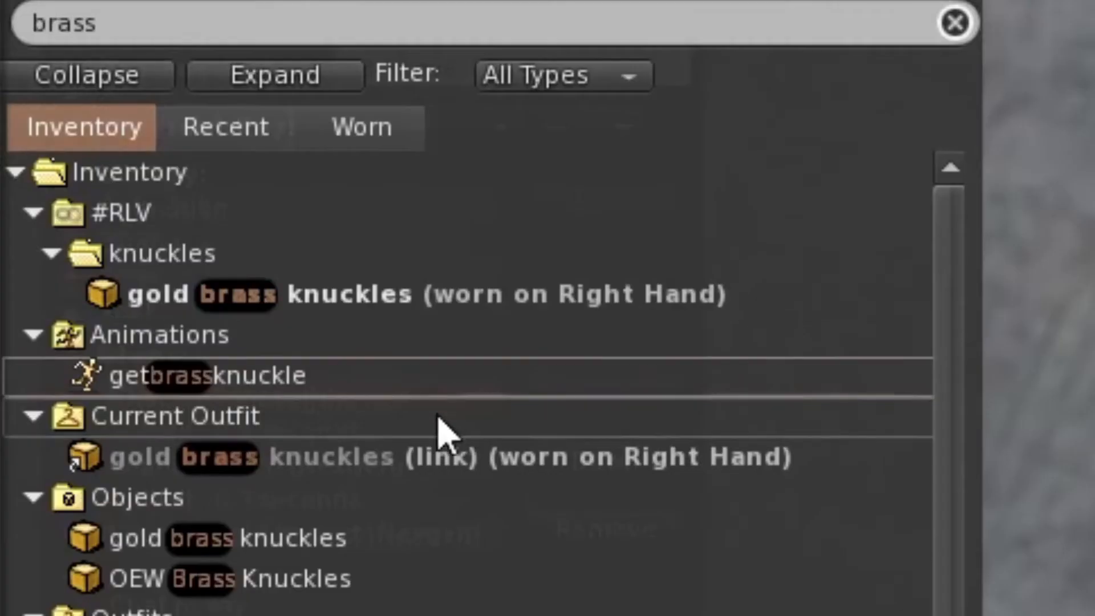
{"action": "left_click", "coordinate": [150, 262]}
{"action": "right_click", "coordinate": [151, 275]}
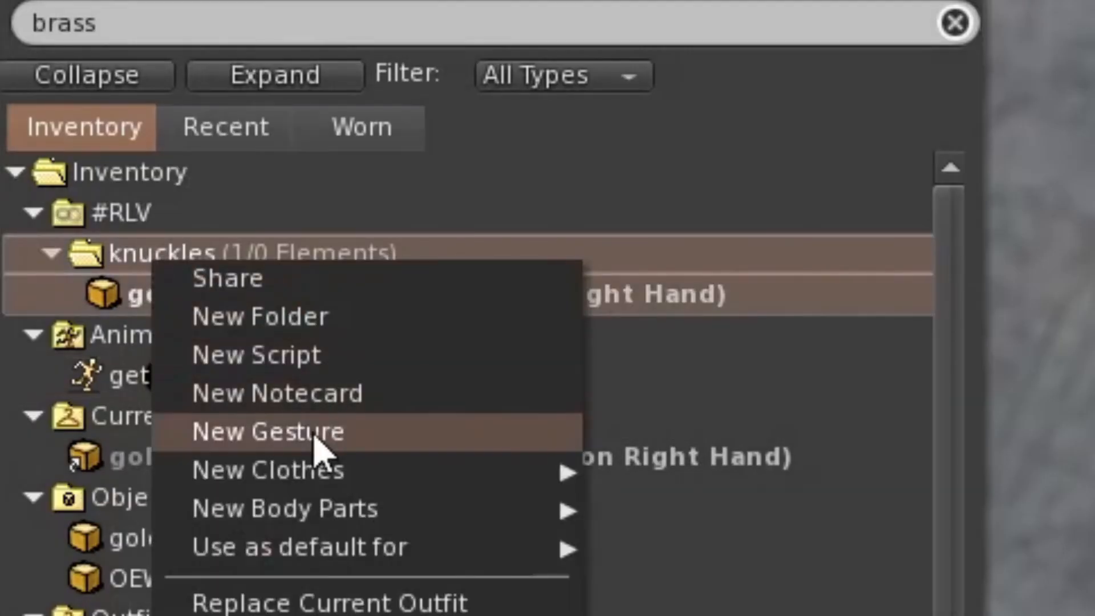
{"action": "left_click", "coordinate": [228, 615]}
{"action": "left_click", "coordinate": [416, 581]}
{"action": "key", "text": "ctrl+v"}
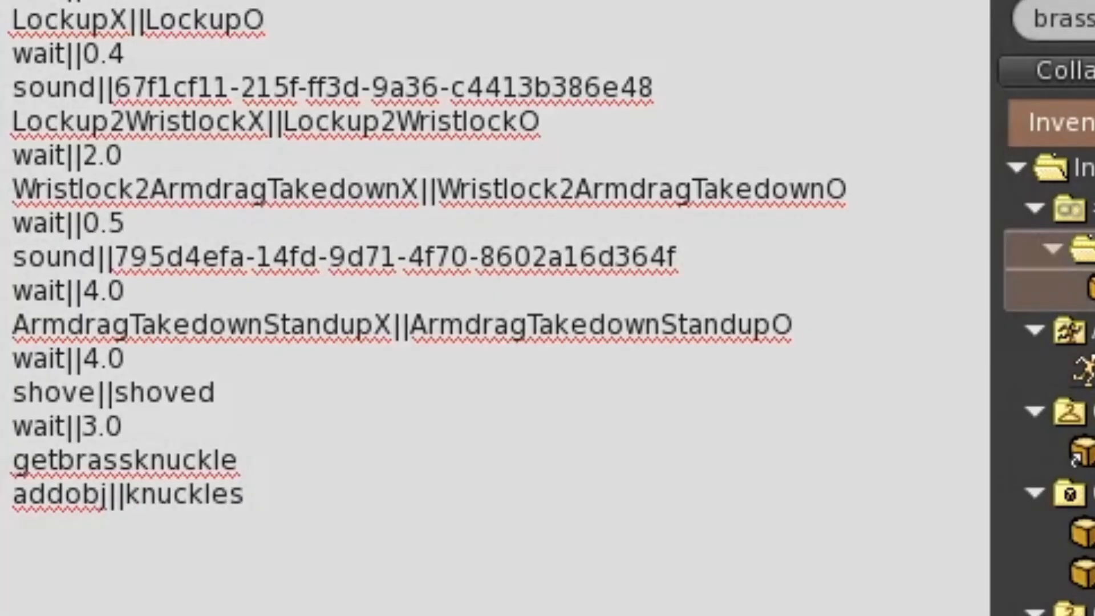
Detach the worn gold brass knuckles and add a wait||3.0 line below addobj||knuckles in the notecard.
{"action": "right_click", "coordinate": [335, 244]}
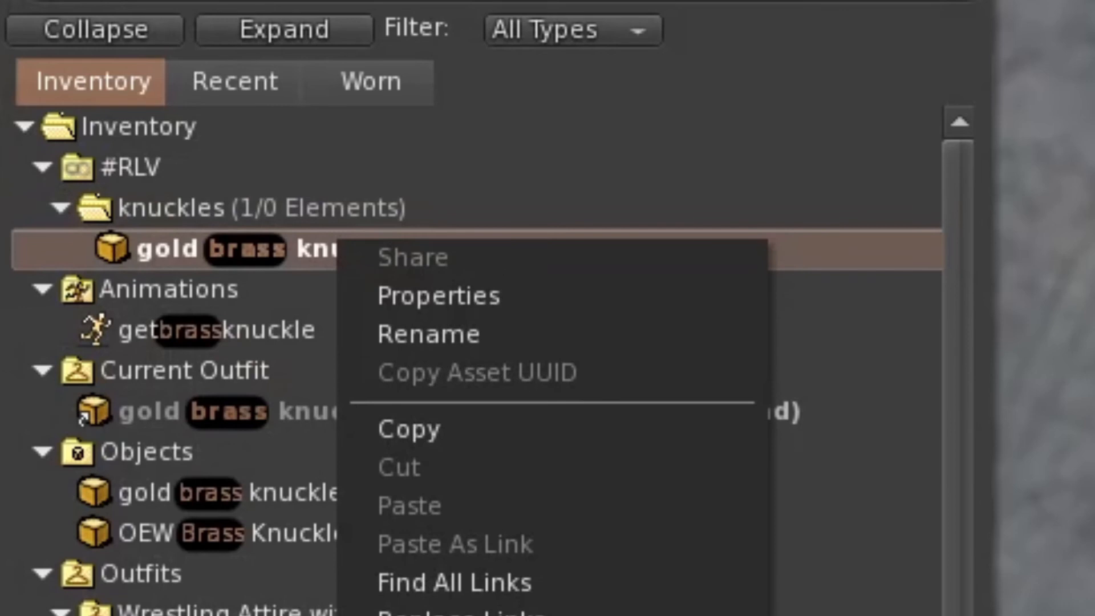
{"action": "left_click", "coordinate": [425, 615]}
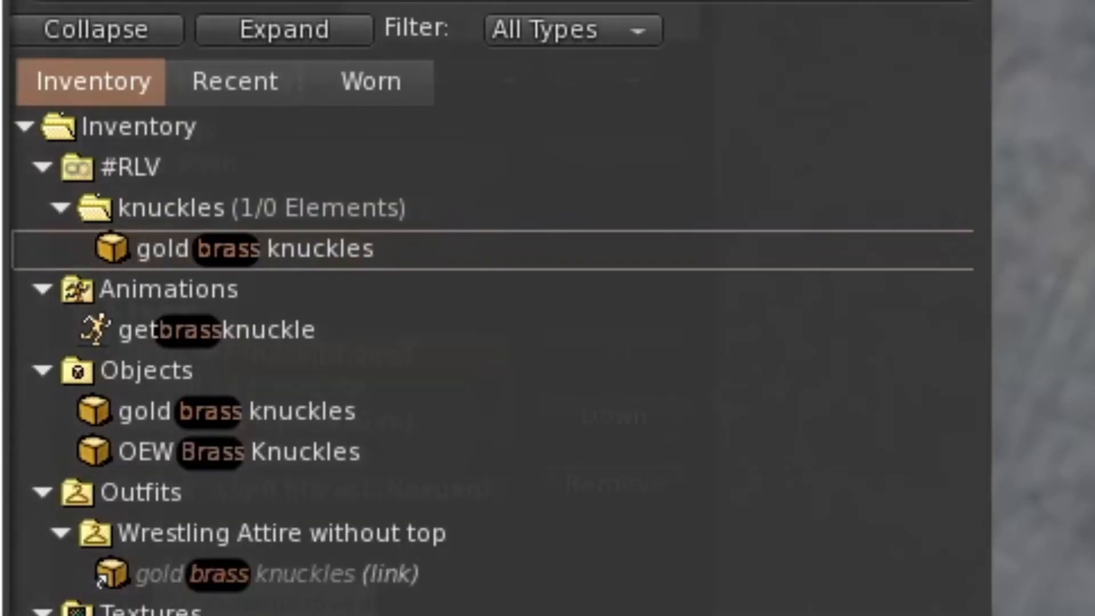
{"action": "key", "text": "Return"}
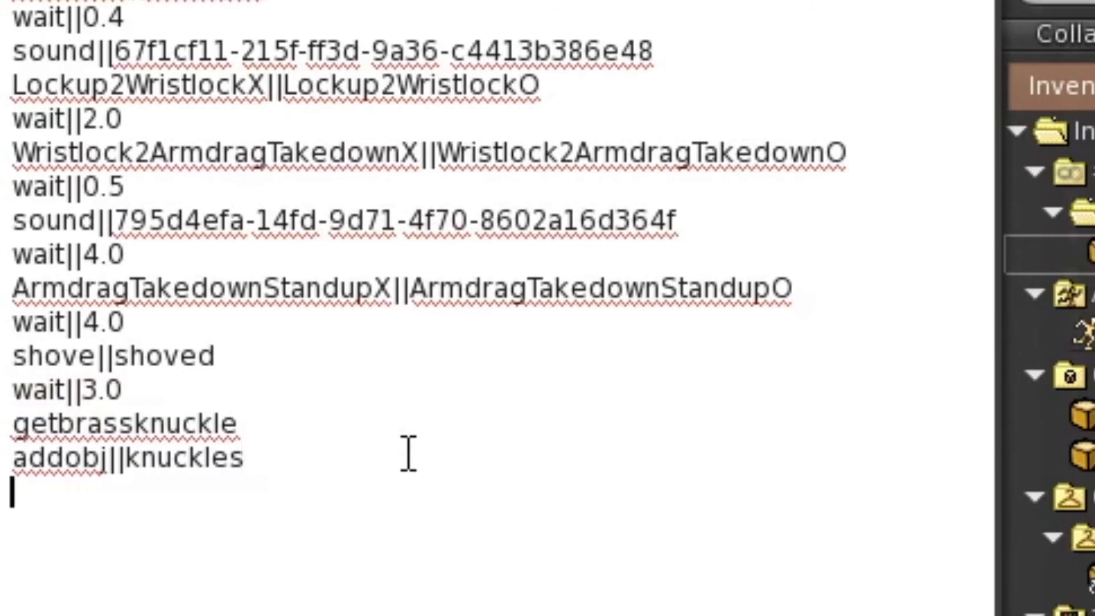
{"action": "type", "text": "wait||3.0"}
{"action": "key", "text": "Return"}
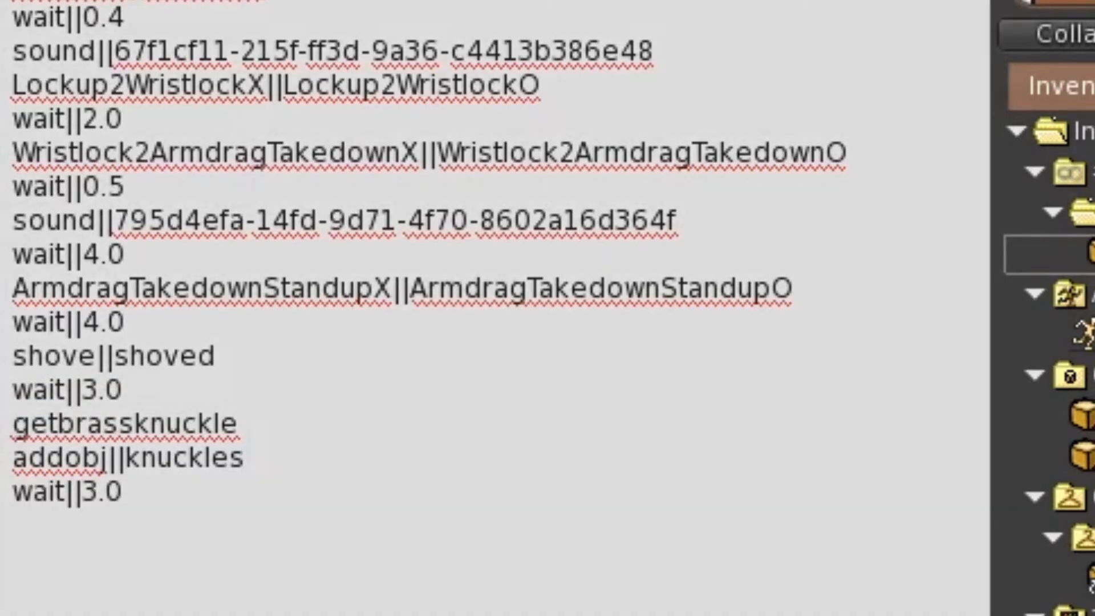
Search the inventory for "punch" and preview the active ACPWS - Strike Old School Punch gesture.
{"action": "type", "text": "punch"}
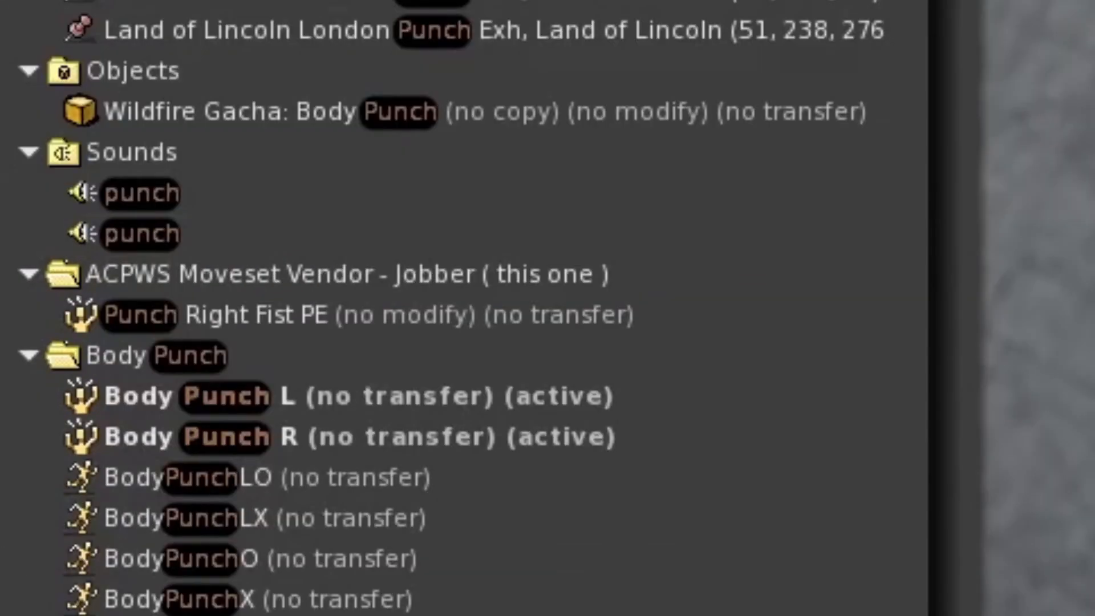
{"action": "left_click_drag", "start_coordinate": [929, 0], "coordinate": [924, 151]}
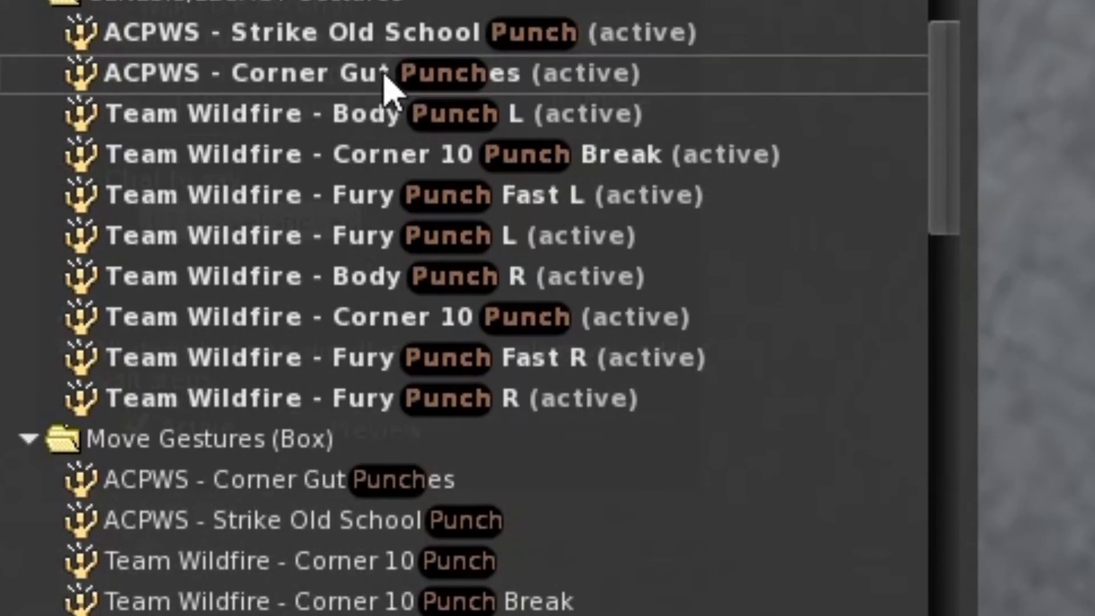
{"action": "double_click", "coordinate": [381, 49]}
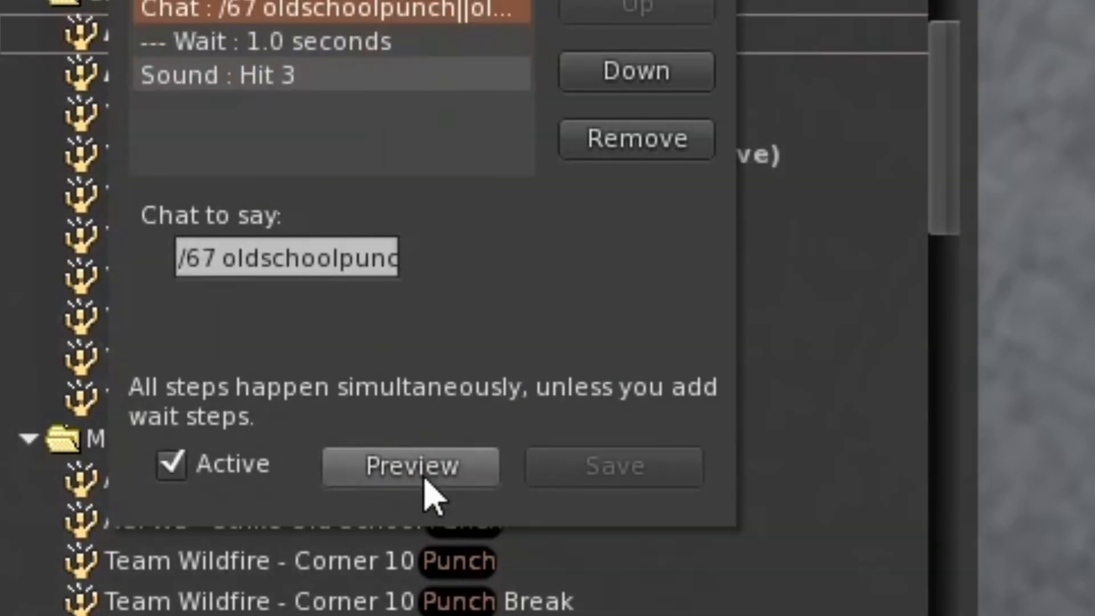
{"action": "left_click", "coordinate": [425, 480]}
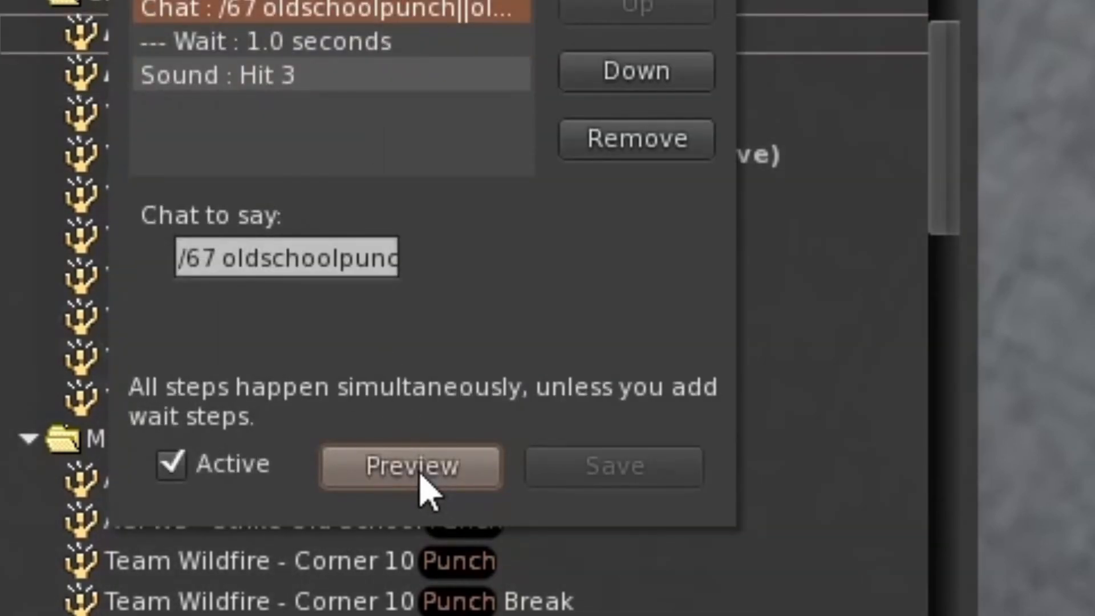
{"action": "key", "text": "ctrl+w"}
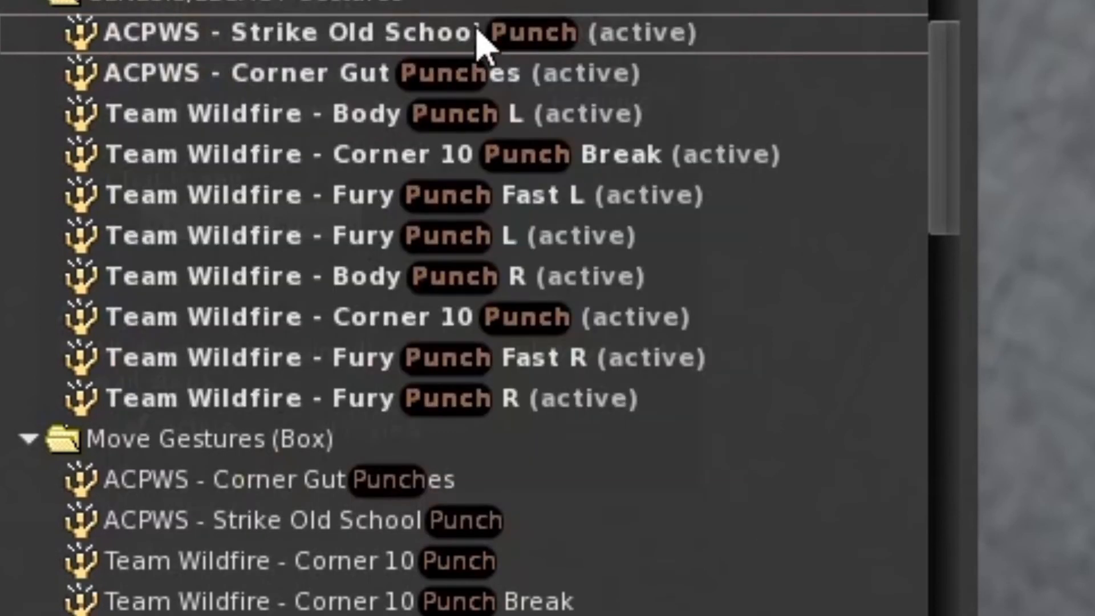
Copy oldschoolpunch||oldschoolpunched from the ACPWS - Strike Old School Punch gesture into the notecard below the last wait||3.0 line.
{"action": "double_click", "coordinate": [480, 36]}
{"action": "left_click", "coordinate": [233, 261]}
{"action": "left_click_drag", "start_coordinate": [233, 261], "coordinate": [562, 260]}
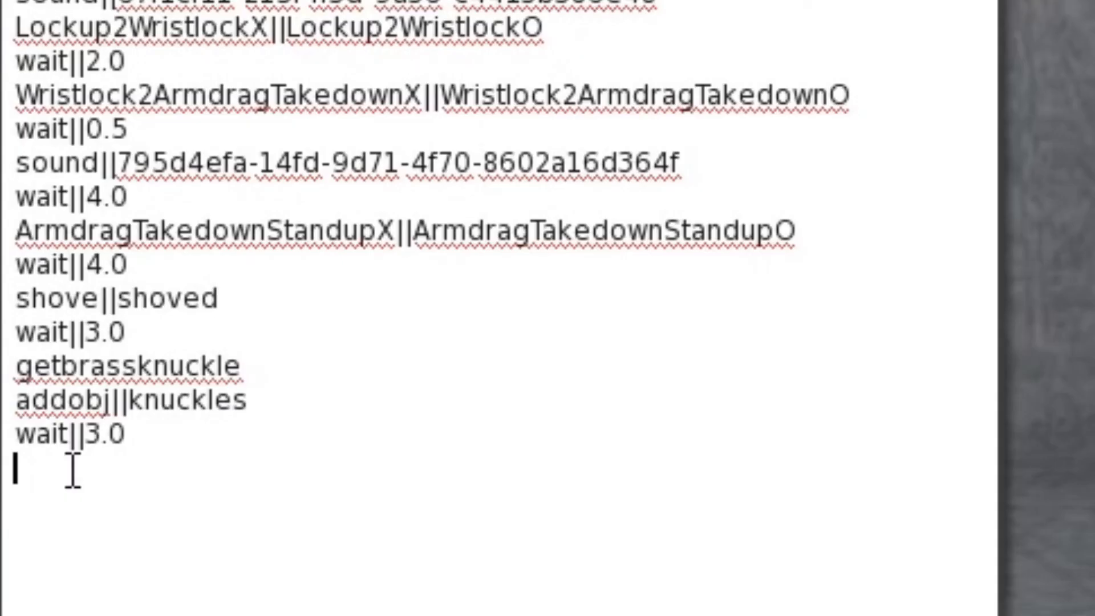
{"action": "type", "text": "oldschoolpunch||oldschoolpunched"}
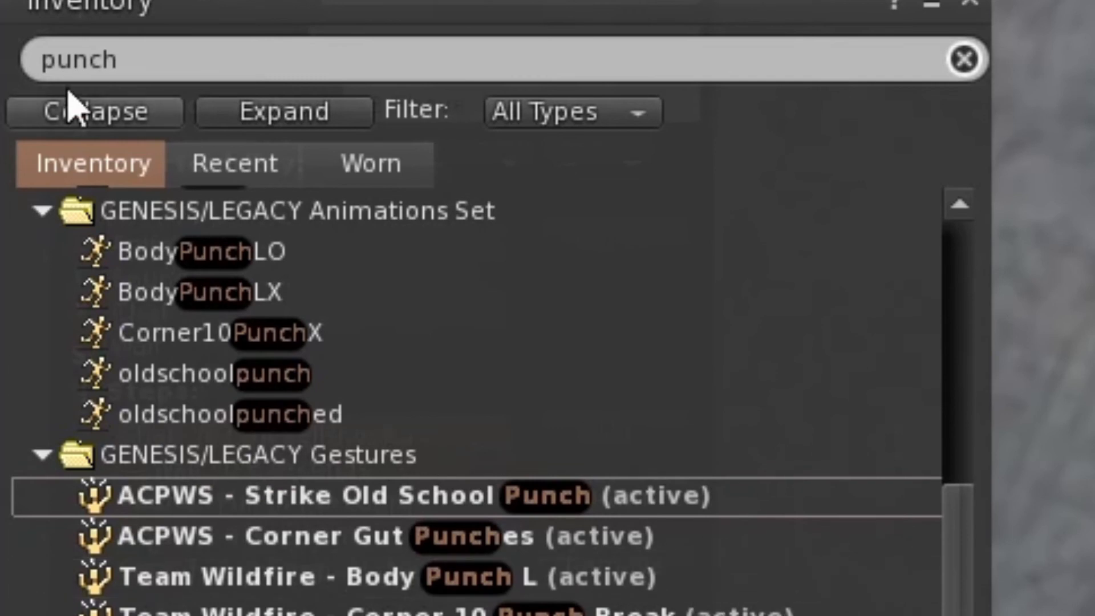
Search the inventory for "clothesline" and open the active gesture whose chat text is /67 ClotheslineX||ClotheslineO.
{"action": "left_click", "coordinate": [120, 59]}
{"action": "type", "text": "clothlin"}
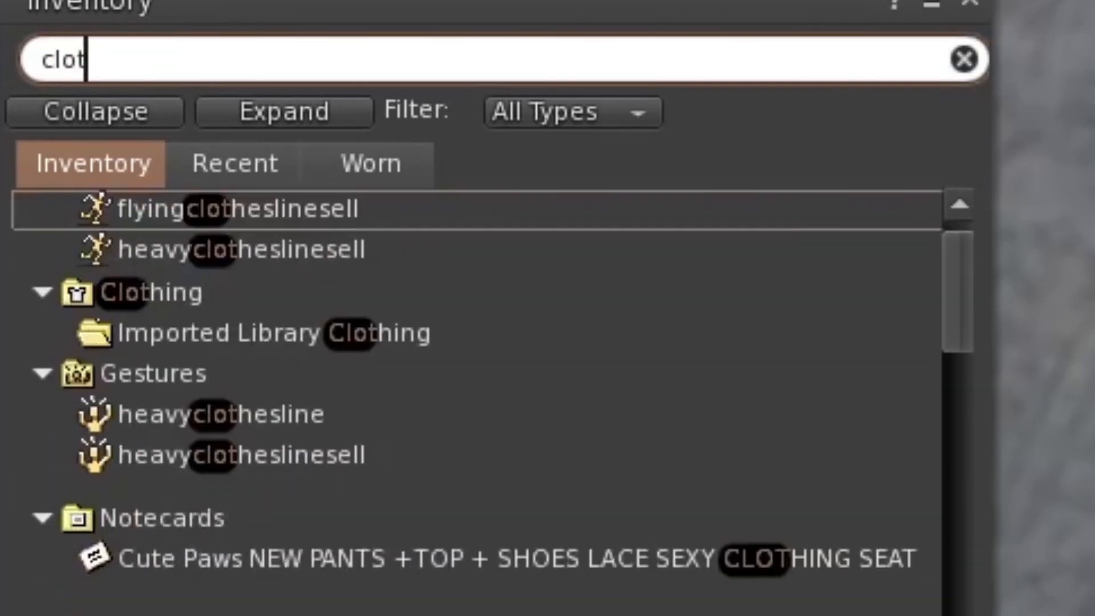
{"action": "key", "text": "BackSpace"}
{"action": "key", "text": "BackSpace"}
{"action": "key", "text": "BackSpace"}
{"action": "key", "text": "BackSpace"}
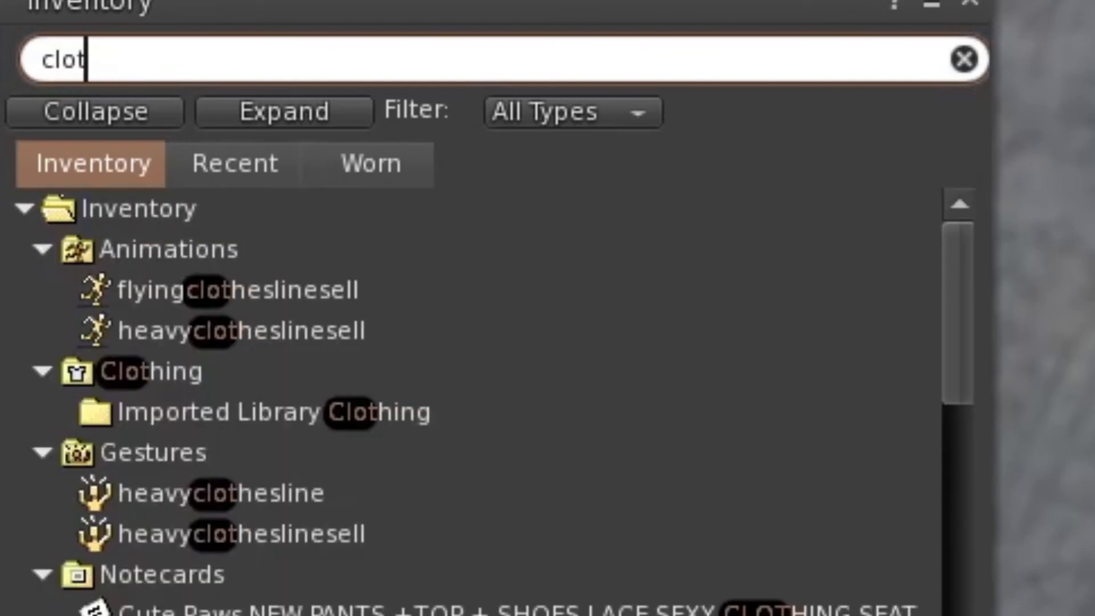
{"action": "type", "text": "hesline"}
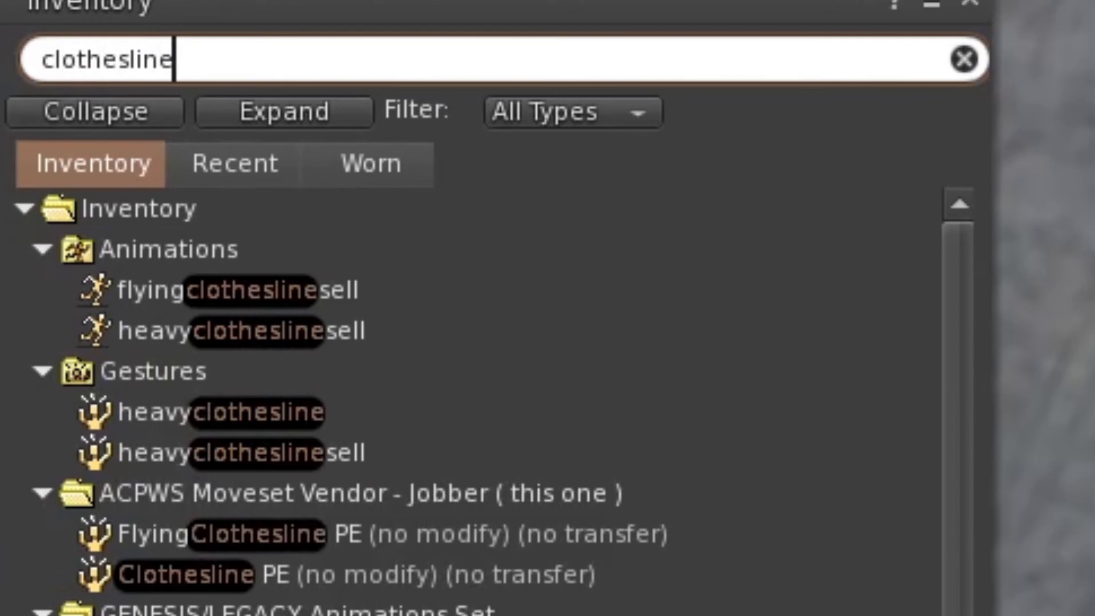
{"action": "scroll", "coordinate": [452, 276], "scroll_direction": "down", "scroll_amount": 5}
{"action": "double_click", "coordinate": [453, 276]}
{"action": "left_click", "coordinate": [359, 191]}
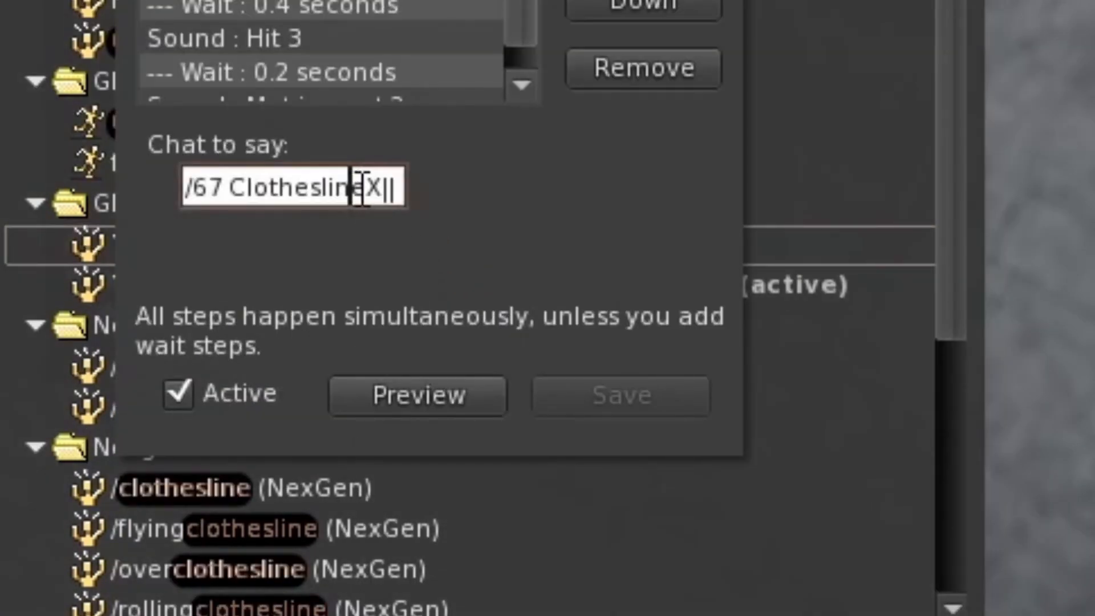
Copy ClotheslineO from the gesture's chat text and replace oldschoolpunched with it in the notecard's last line.
{"action": "left_click_drag", "start_coordinate": [283, 190], "coordinate": [457, 190]}
{"action": "left_click", "coordinate": [351, 190]}
{"action": "left_click_drag", "start_coordinate": [290, 189], "coordinate": [936, 190]}
{"action": "key", "text": "ctrl+c"}
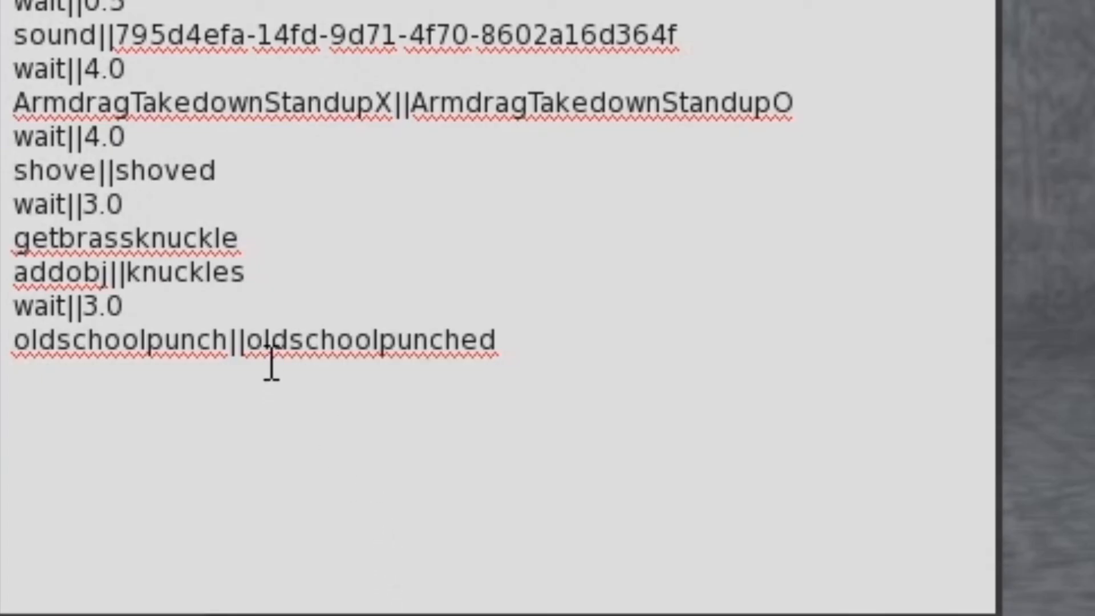
{"action": "left_click", "coordinate": [271, 365]}
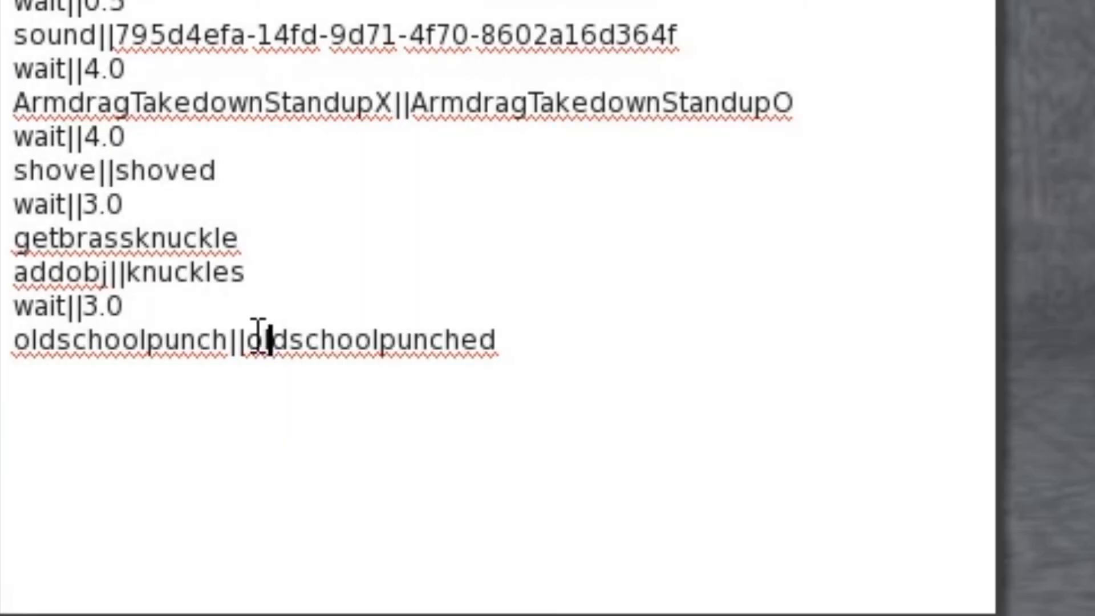
{"action": "left_click_drag", "start_coordinate": [247, 338], "coordinate": [563, 341]}
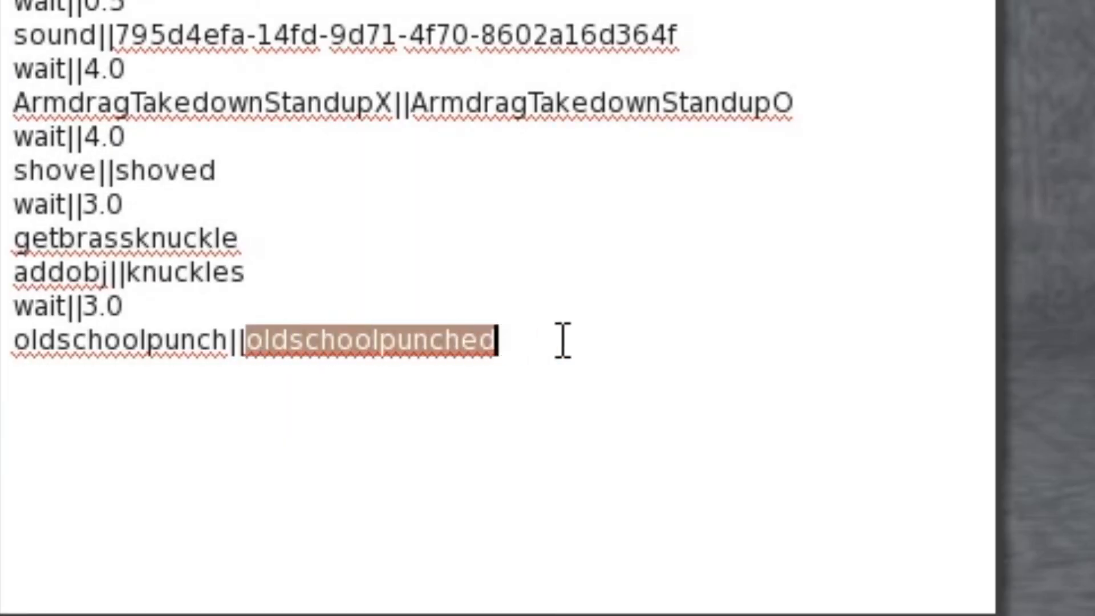
{"action": "key", "text": "ctrl+v"}
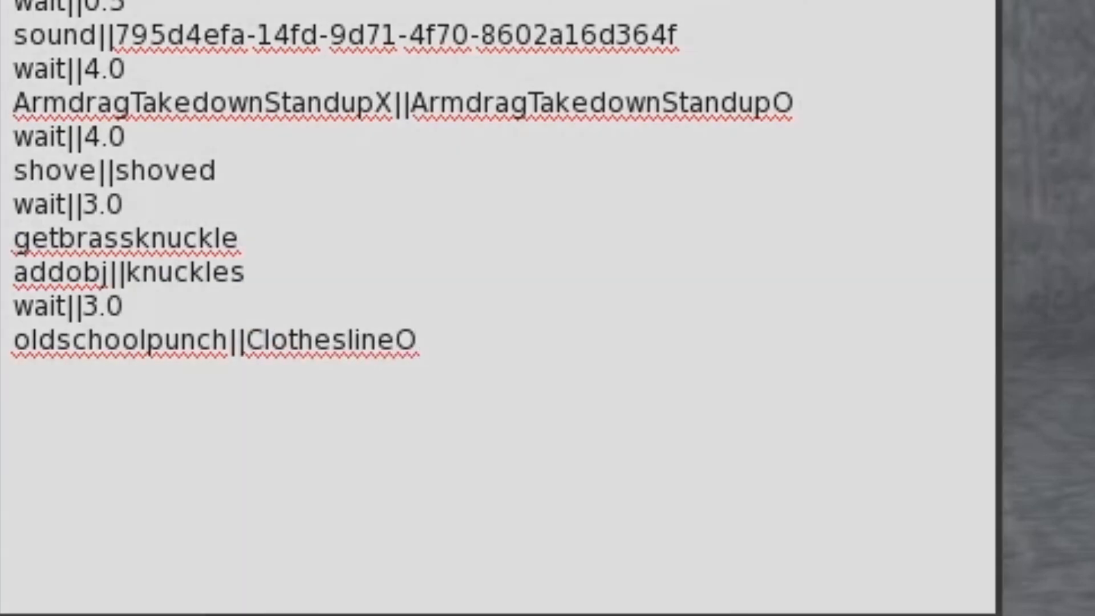
Copy the sound||795d4efa-14fd-9d71-4f70-8602a16d364f line below oldschoolpunch||ClotheslineO, leaving one blank line between them.
{"action": "left_click", "coordinate": [122, 359]}
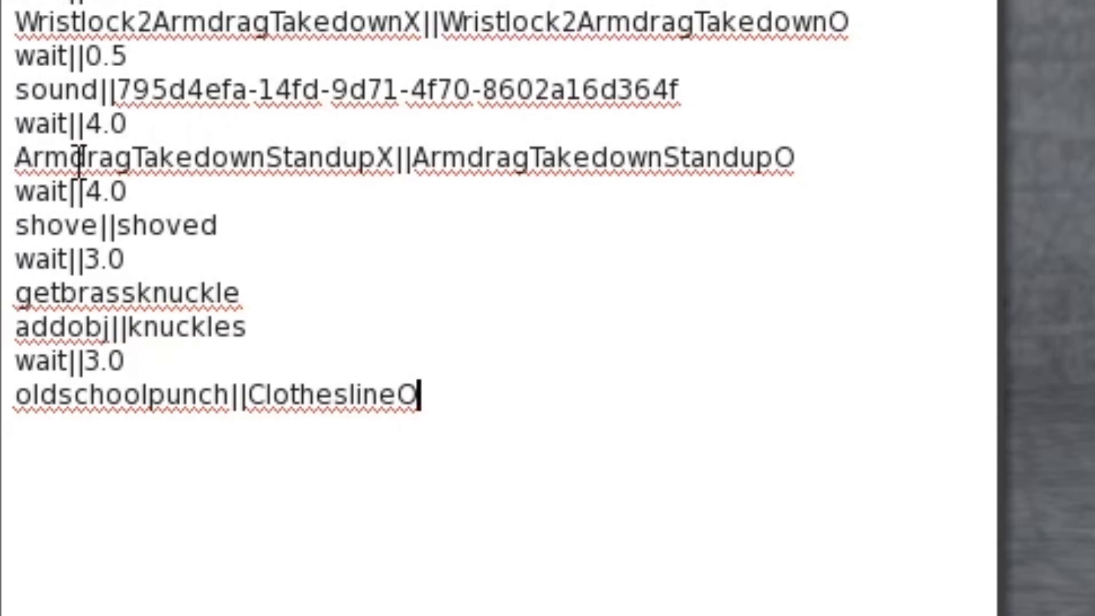
{"action": "left_click_drag", "start_coordinate": [17, 89], "coordinate": [720, 93]}
{"action": "key", "text": "ctrl+c"}
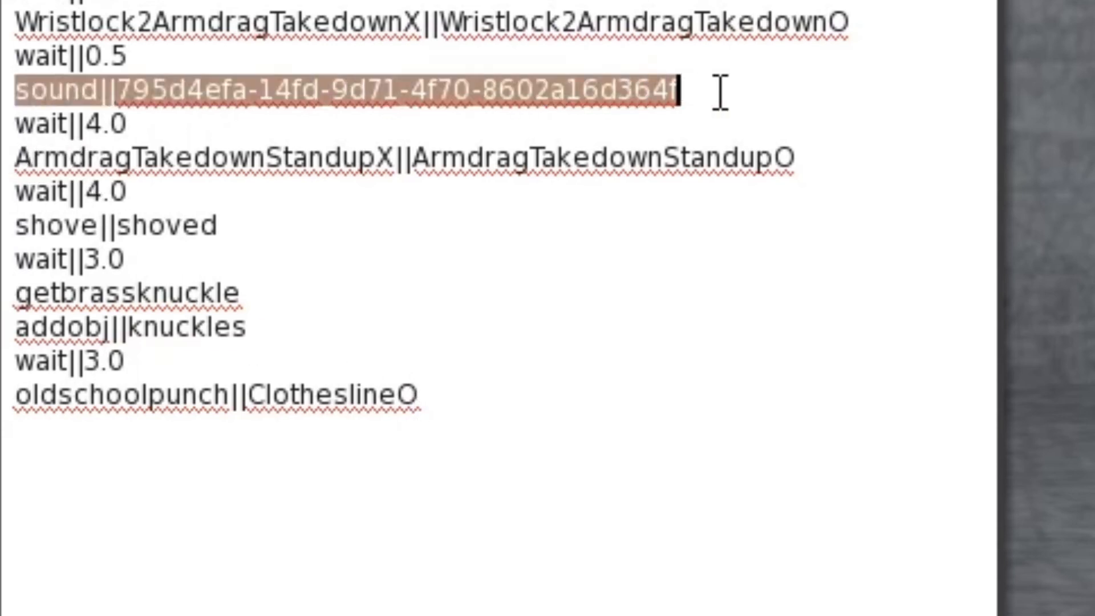
{"action": "left_click", "coordinate": [421, 400]}
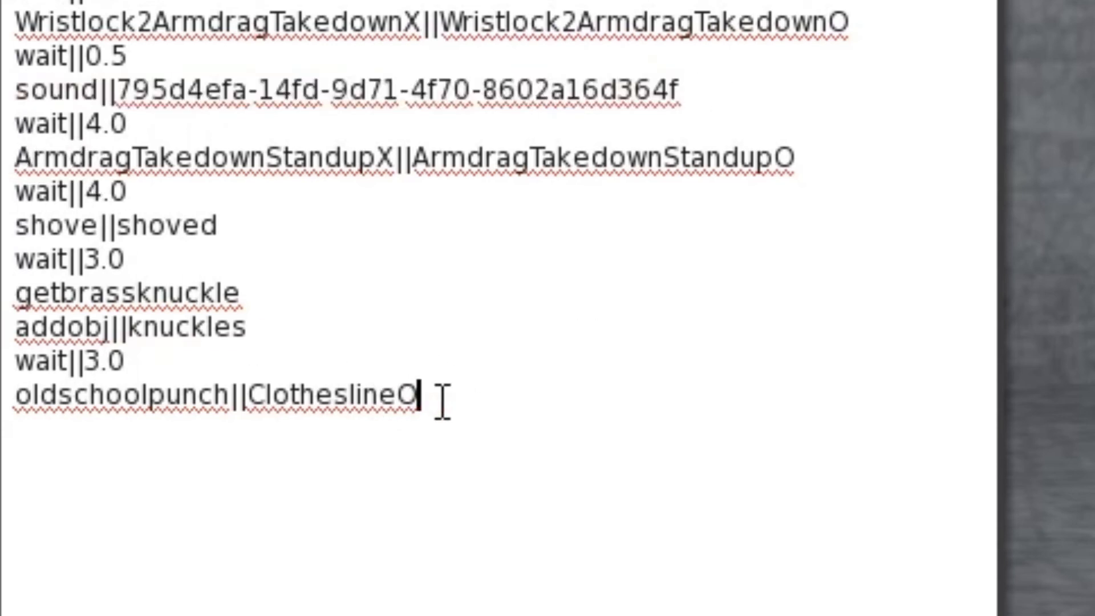
{"action": "key", "text": "Return"}
{"action": "key", "text": "ctrl+v"}
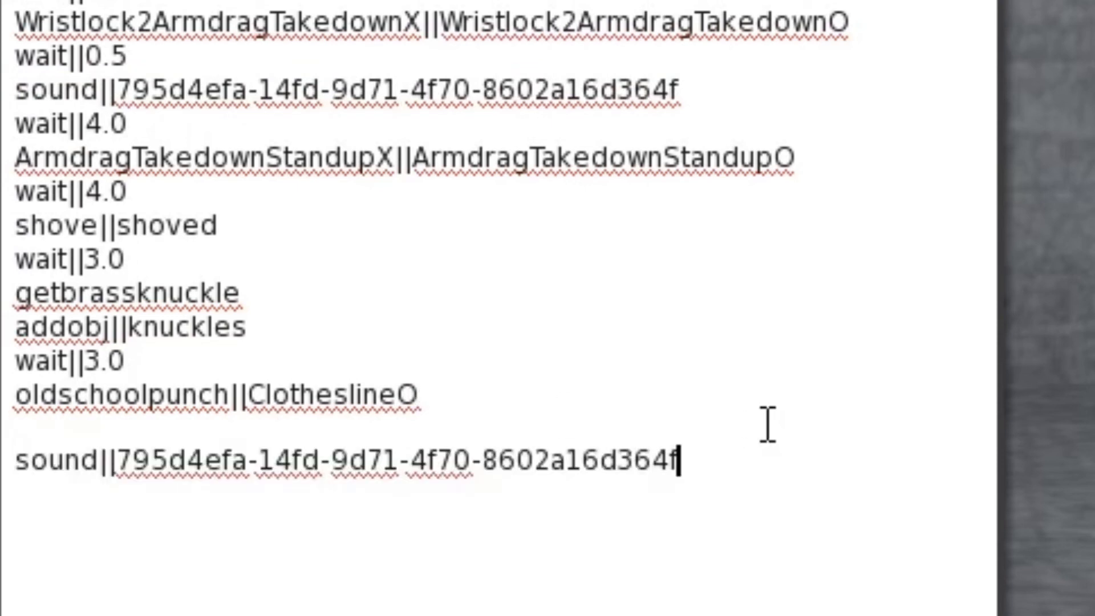
Copy the wait||3.0 line into the blank line above the last sound line and change the copy to wait||0.3.
{"action": "left_click", "coordinate": [14, 395]}
{"action": "key", "text": "shift+Up"}
{"action": "key", "text": "ctrl+c"}
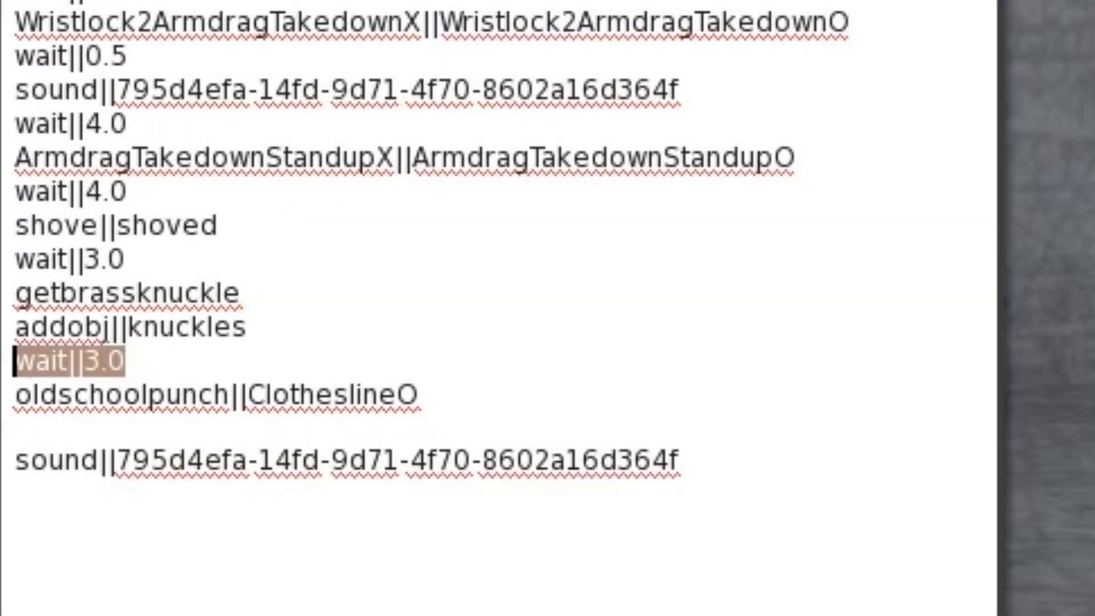
{"action": "left_click", "coordinate": [42, 427]}
{"action": "key", "text": "ctrl+v"}
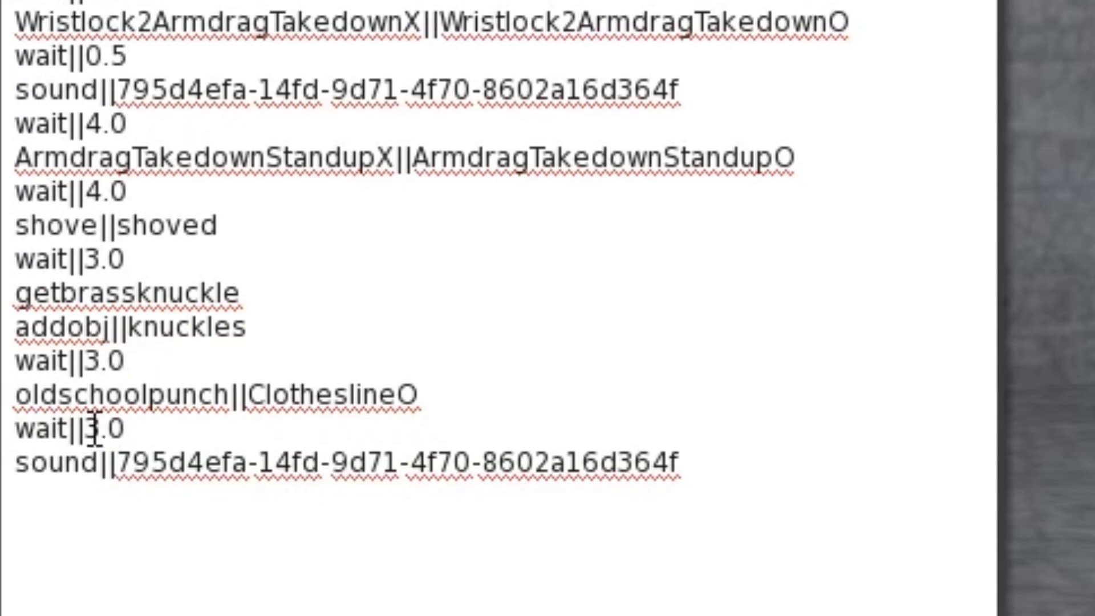
{"action": "left_click_drag", "start_coordinate": [90, 427], "coordinate": [101, 429]}
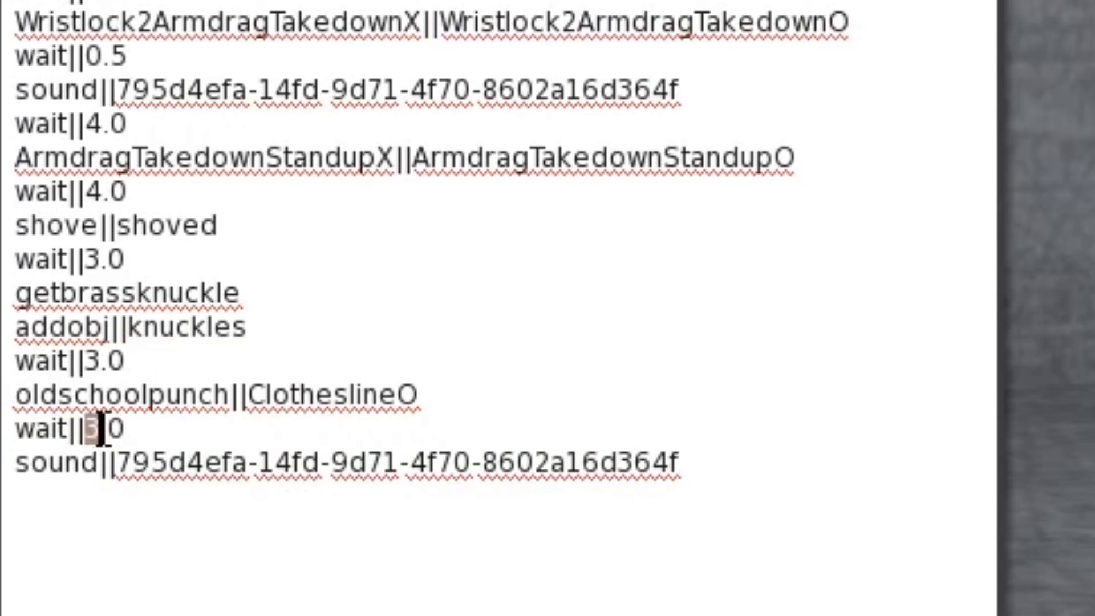
{"action": "type", "text": "0"}
{"action": "left_click_drag", "start_coordinate": [112, 429], "coordinate": [133, 429]}
{"action": "type", "text": "3"}
{"action": "key", "text": "ctrl+End"}
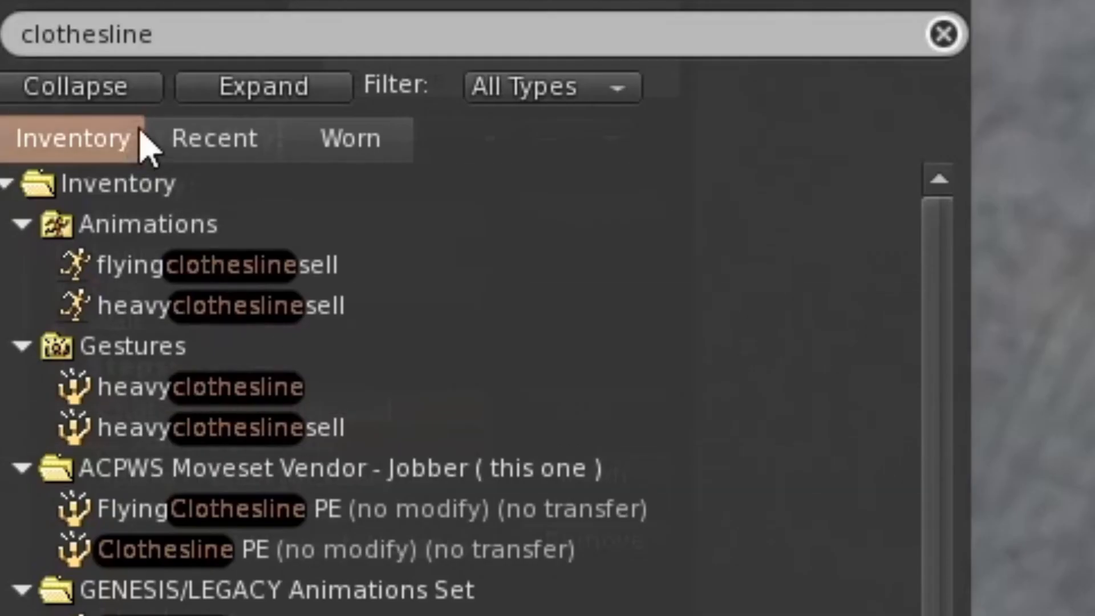
Search the inventory for "mat ima", shorten the search text, and locate the folder holding the Hit and Mat impact sounds.
{"action": "left_click", "coordinate": [158, 39]}
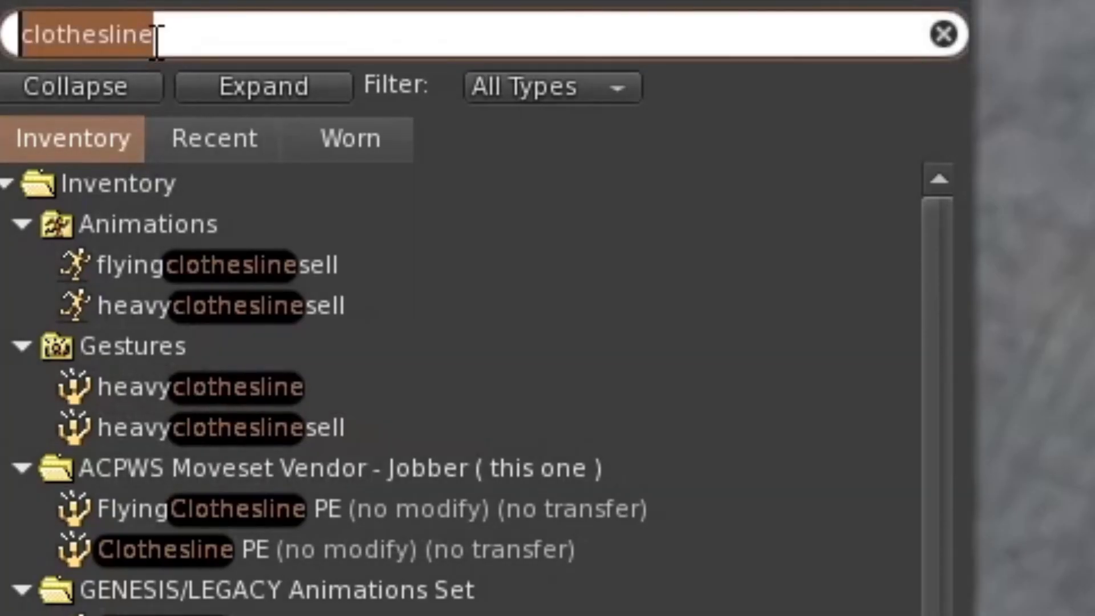
{"action": "type", "text": "ma"}
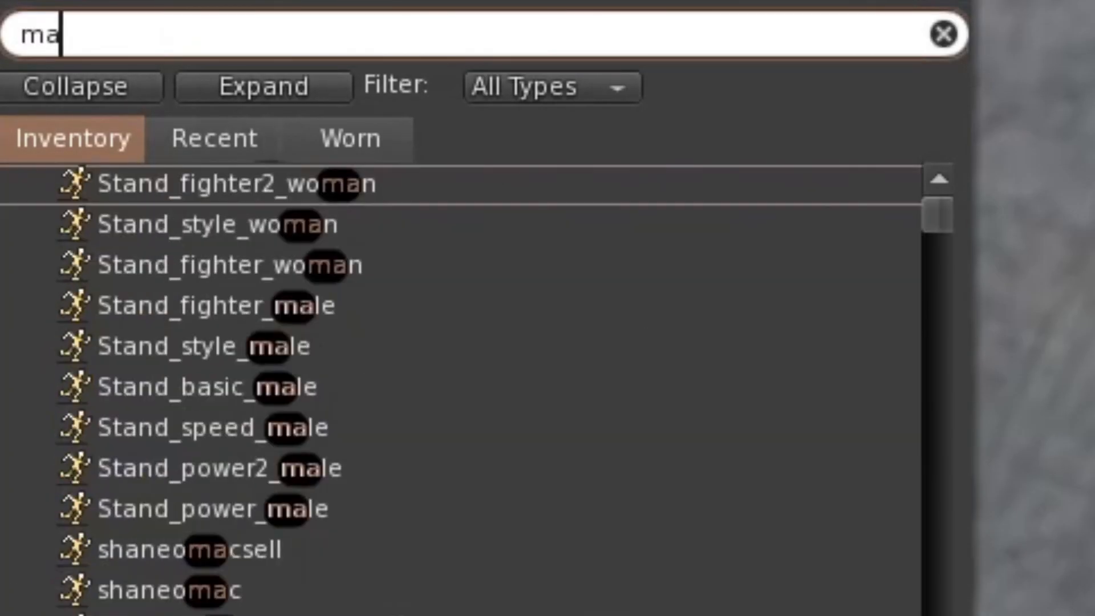
{"action": "type", "text": "t ima"}
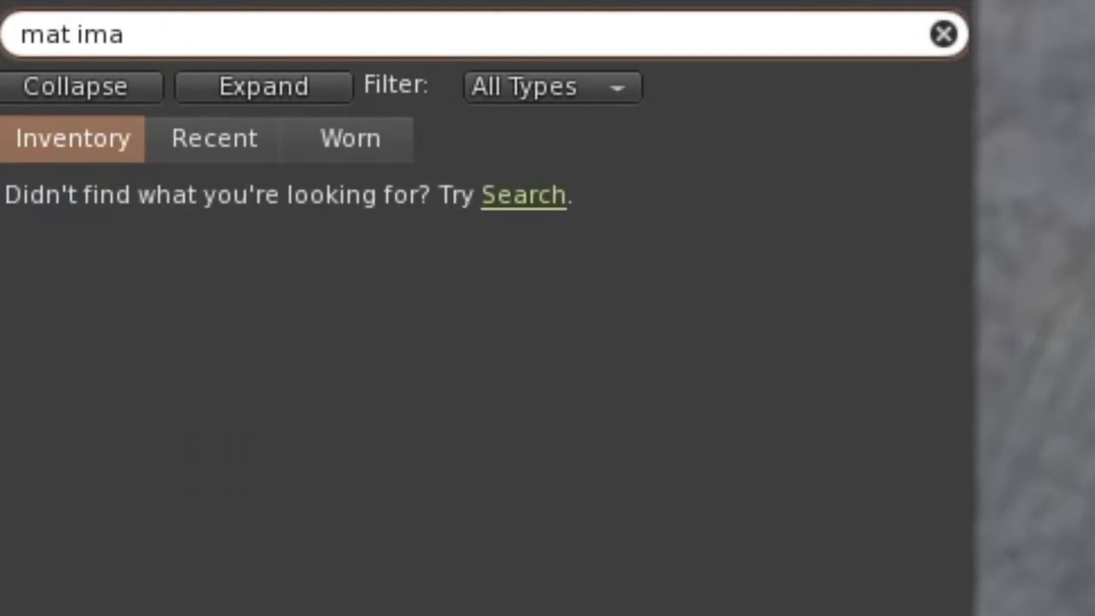
{"action": "key", "text": "BackSpace"}
{"action": "left_click", "coordinate": [132, 229]}
{"action": "left_click", "coordinate": [139, 34]}
{"action": "key", "text": "BackSpace"}
{"action": "scroll", "coordinate": [185, 310], "scroll_direction": "down", "scroll_amount": 1}
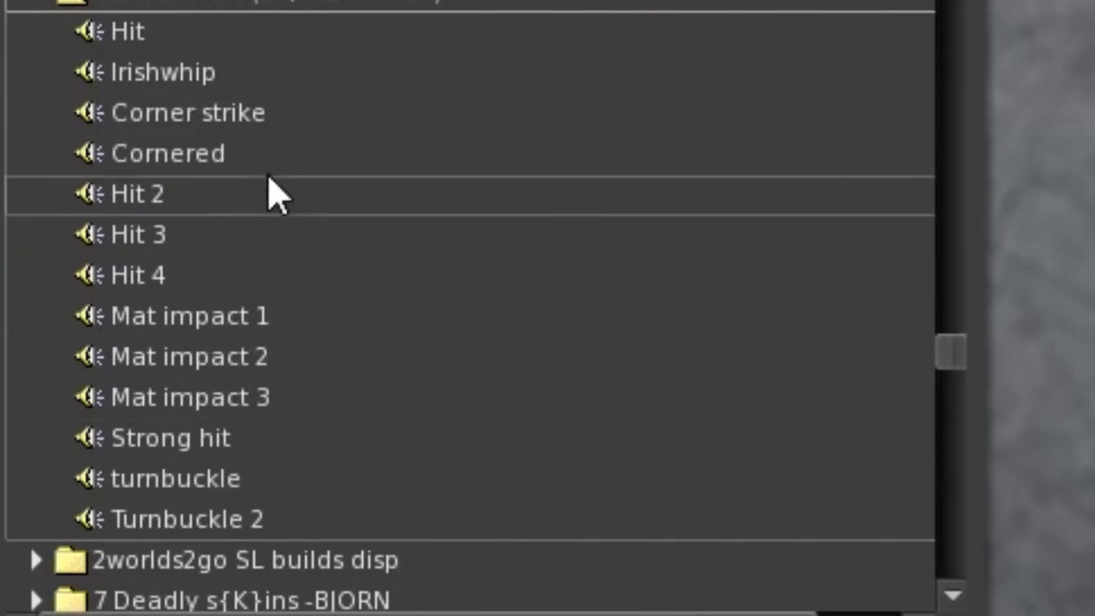
Copy the asset UUID of the Hit 4 sound and replace the UUID in the notecard's last sound line with it.
{"action": "left_click", "coordinate": [174, 277]}
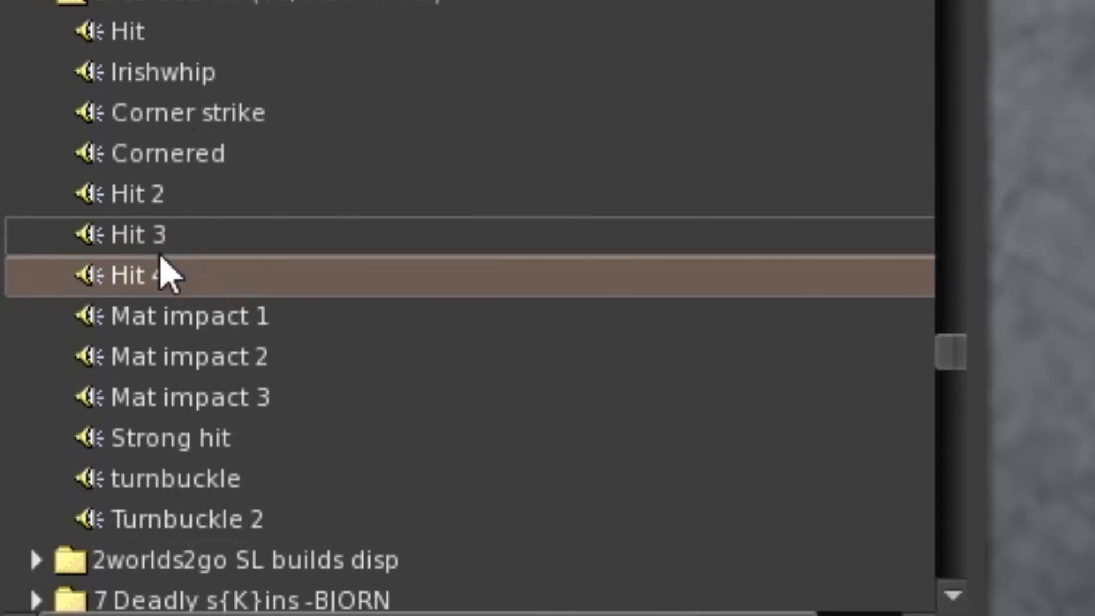
{"action": "right_click", "coordinate": [165, 275]}
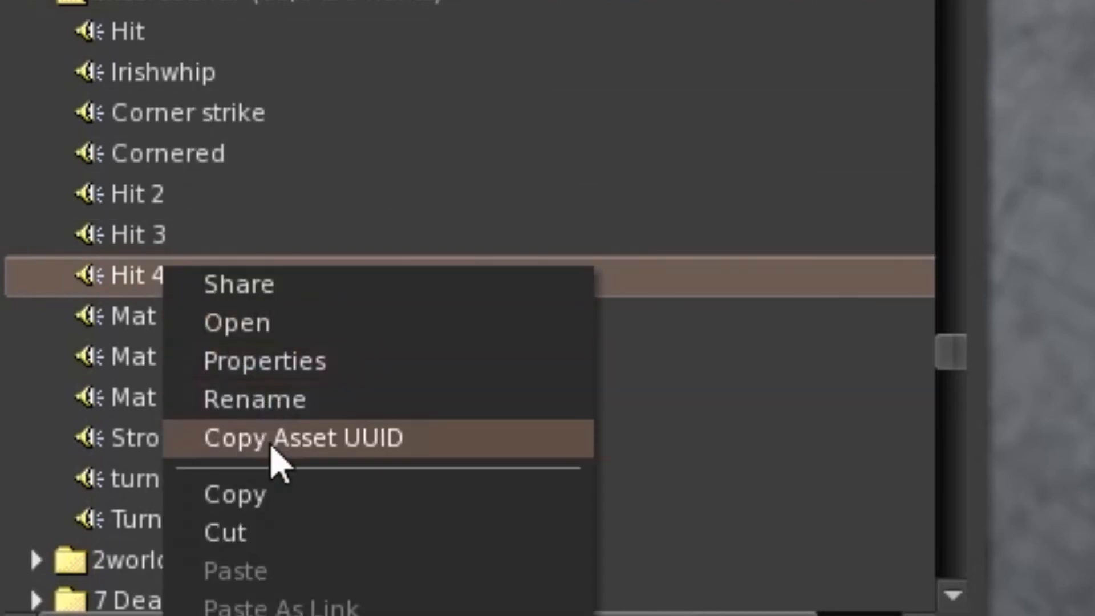
{"action": "left_click", "coordinate": [273, 447]}
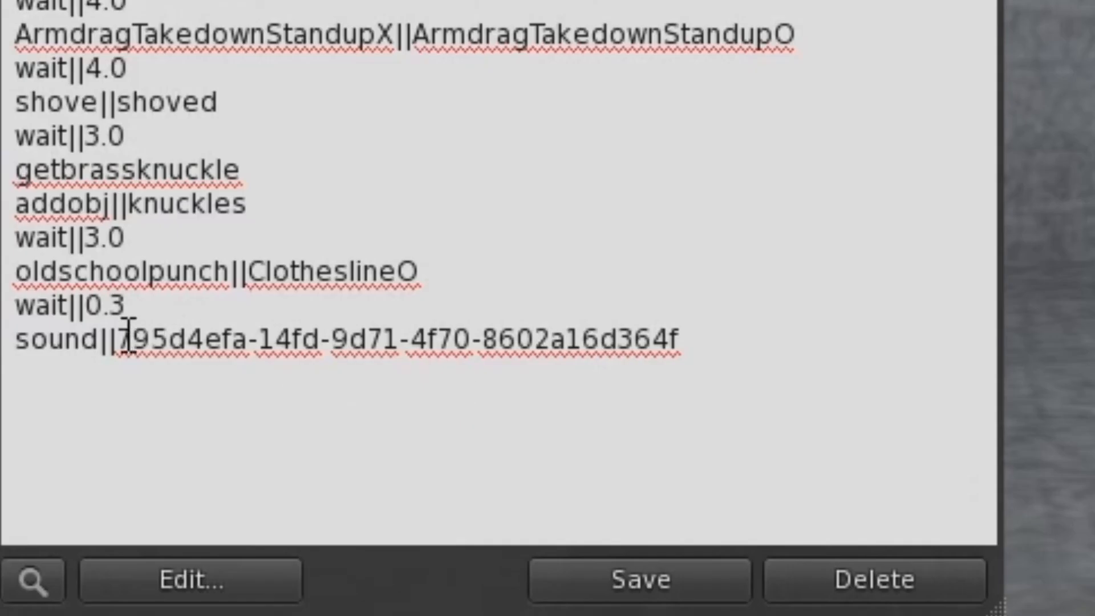
{"action": "left_click_drag", "start_coordinate": [123, 340], "coordinate": [806, 336]}
{"action": "key", "text": "ctrl+v"}
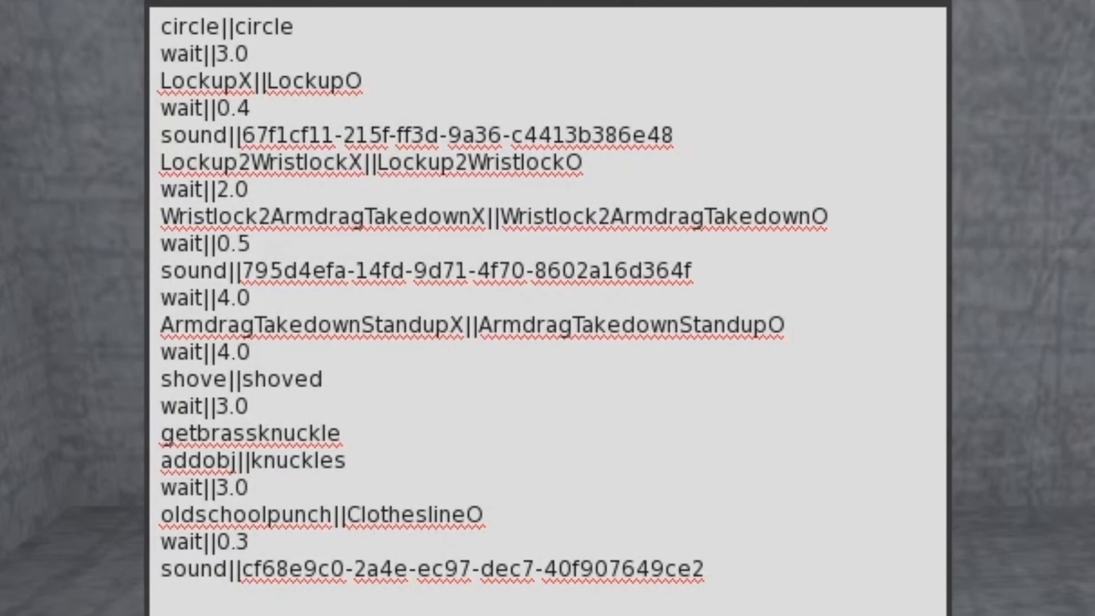
Review the notecard's opening sequence line by line, from circle||circle through the first sound line.
{"action": "left_click_drag", "start_coordinate": [760, 1], "coordinate": [1094, 122]}
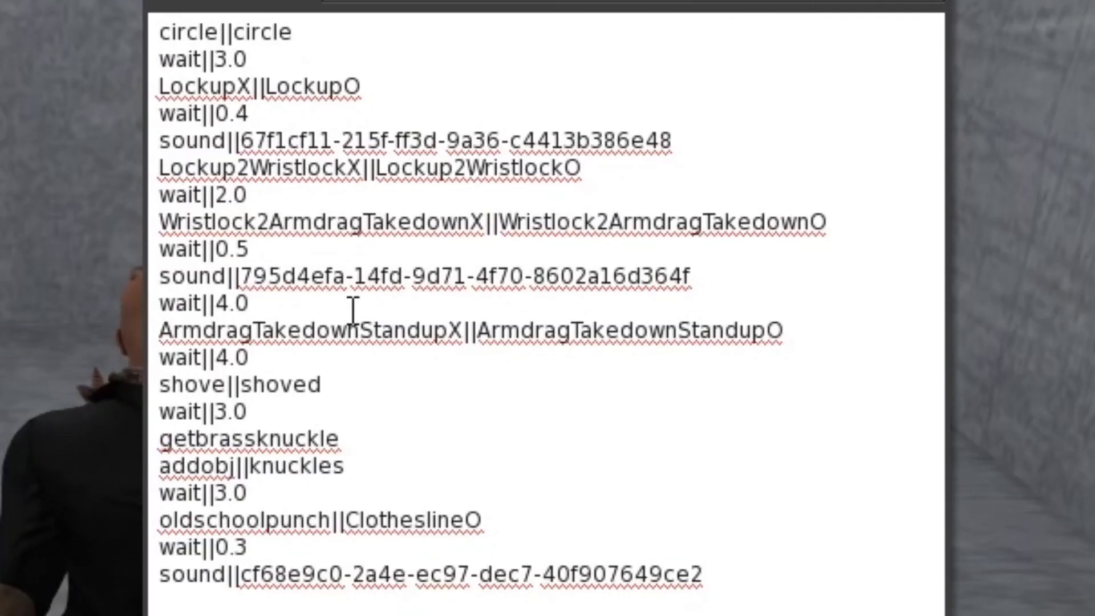
{"action": "left_click_drag", "start_coordinate": [160, 30], "coordinate": [386, 26]}
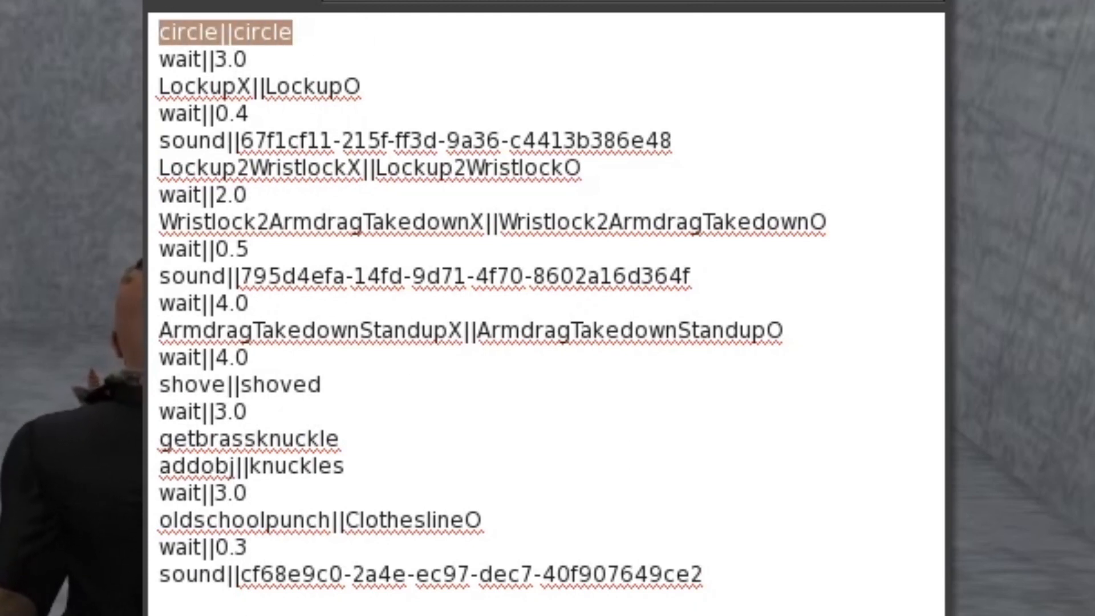
{"action": "left_click_drag", "start_coordinate": [160, 59], "coordinate": [249, 59]}
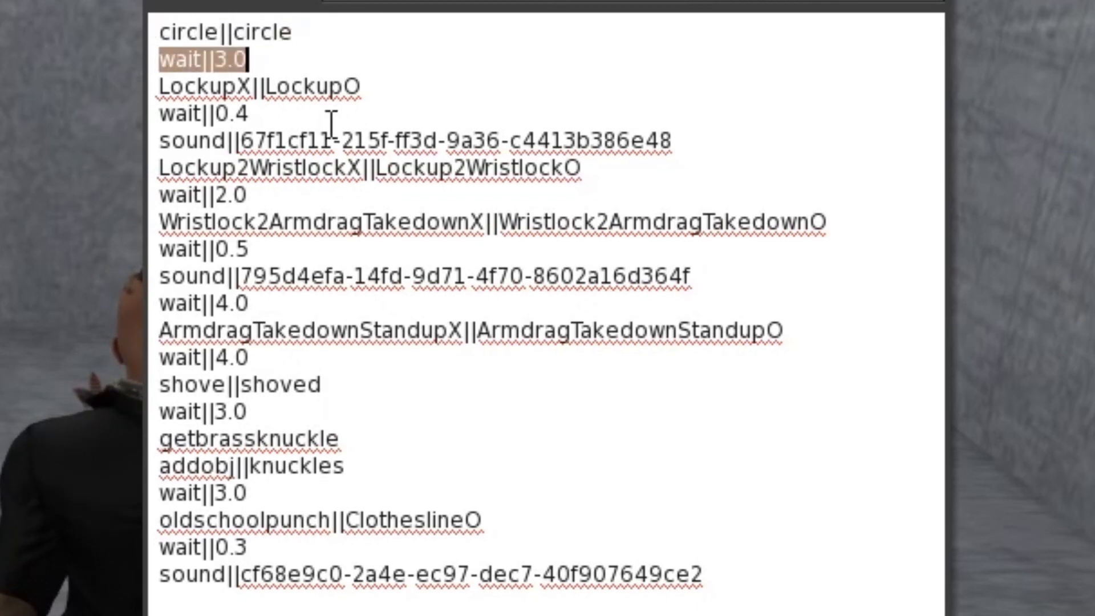
{"action": "left_click_drag", "start_coordinate": [161, 86], "coordinate": [454, 111]}
{"action": "left_click_drag", "start_coordinate": [160, 114], "coordinate": [296, 114]}
{"action": "left_click_drag", "start_coordinate": [154, 142], "coordinate": [701, 148]}
{"action": "left_click_drag", "start_coordinate": [387, 86], "coordinate": [149, 99]}
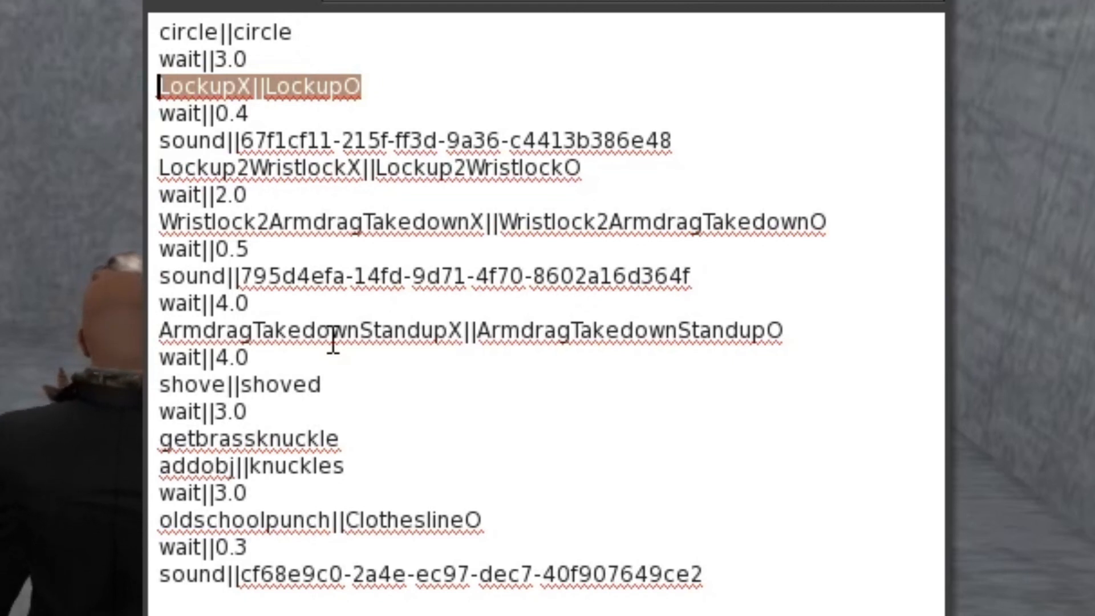
Copy the wait||2.0 line below the first sound line, above Lockup2WristlockX||Lockup2WristlockO, and change the copy to wait||4.0.
{"action": "left_click_drag", "start_coordinate": [156, 195], "coordinate": [324, 208]}
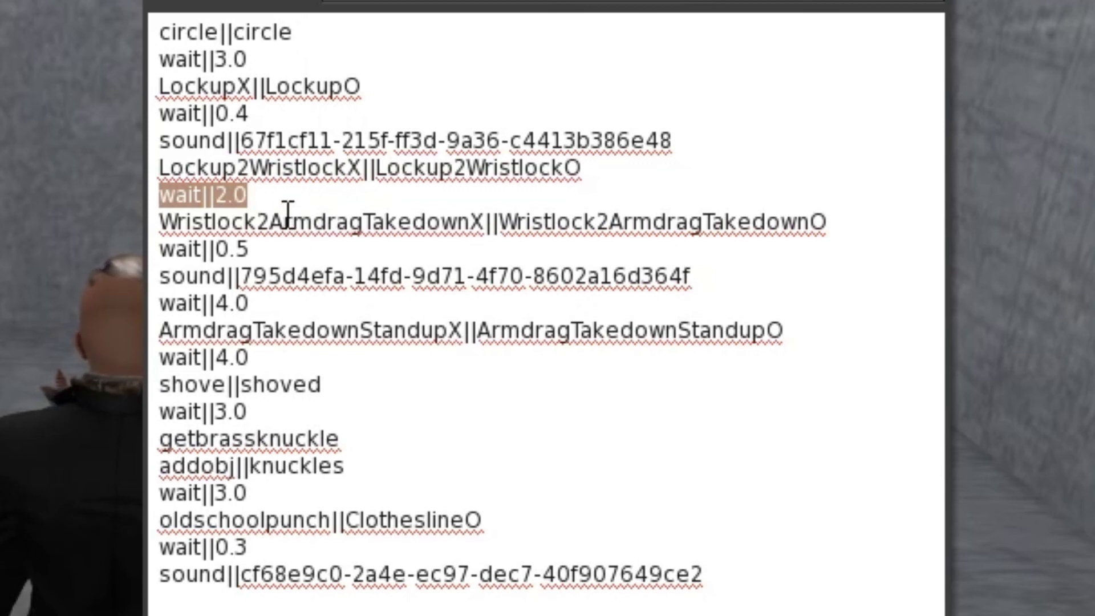
{"action": "left_click", "coordinate": [716, 137]}
{"action": "key", "text": "Return"}
{"action": "key", "text": "ctrl+v"}
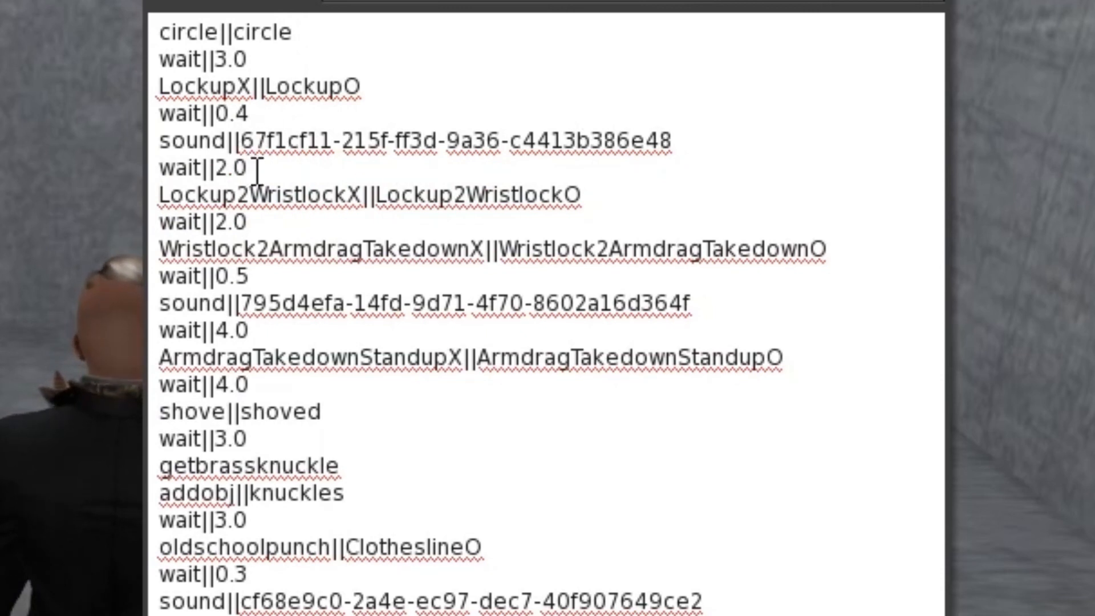
{"action": "double_click", "coordinate": [229, 167]}
{"action": "type", "text": "4"}
Review the Lockup2WristlockX||Lockup2WristlockO line and the wait line beneath it.
{"action": "left_click_drag", "start_coordinate": [314, 171], "coordinate": [440, 191]}
{"action": "left_click_drag", "start_coordinate": [171, 195], "coordinate": [593, 195]}
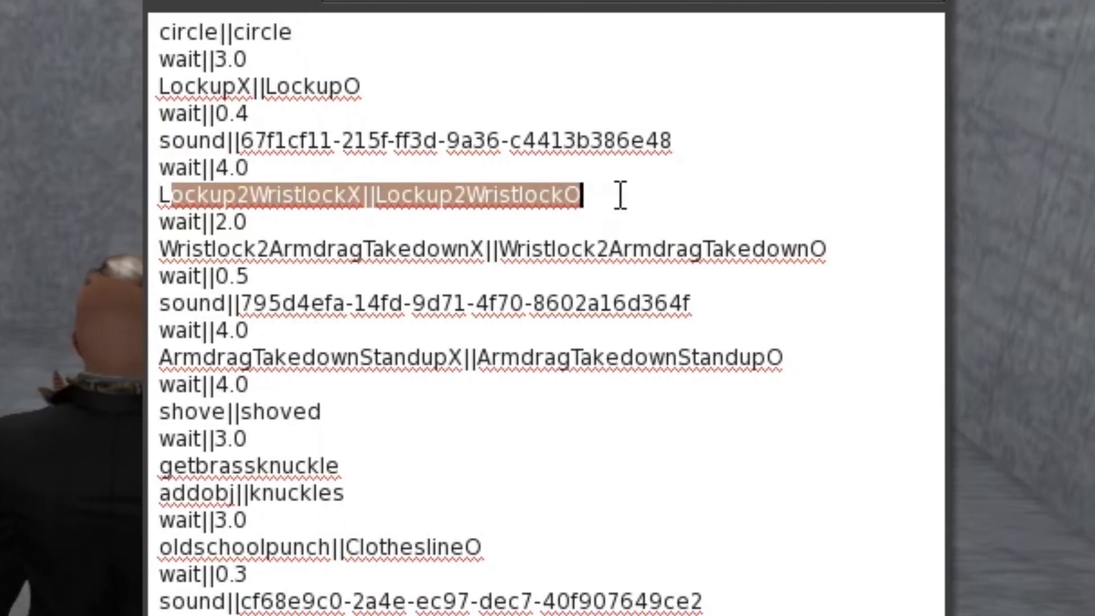
{"action": "left_click_drag", "start_coordinate": [262, 223], "coordinate": [86, 220]}
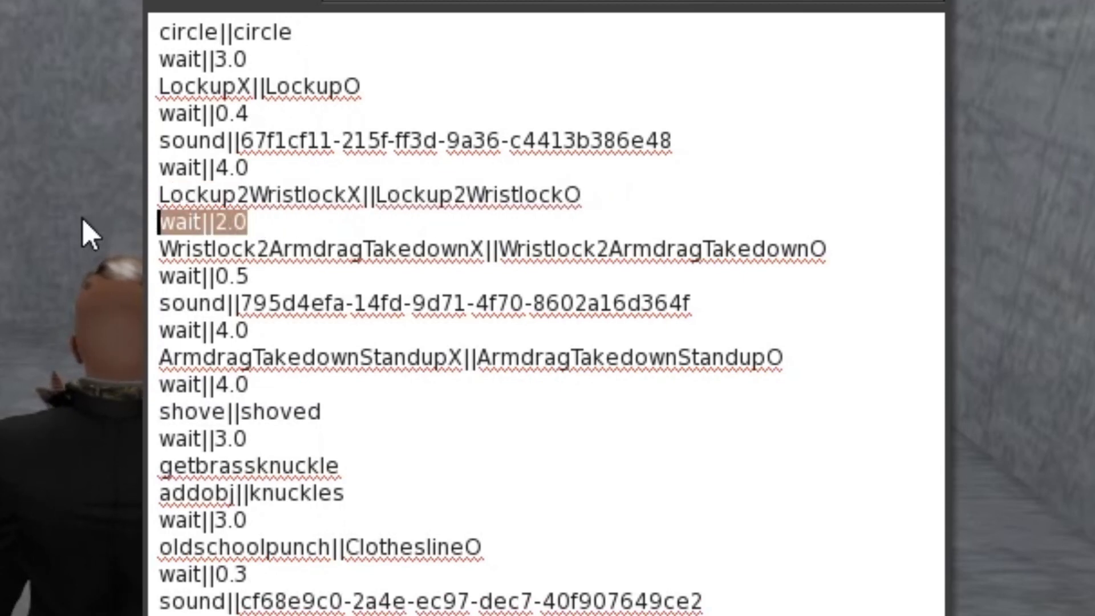